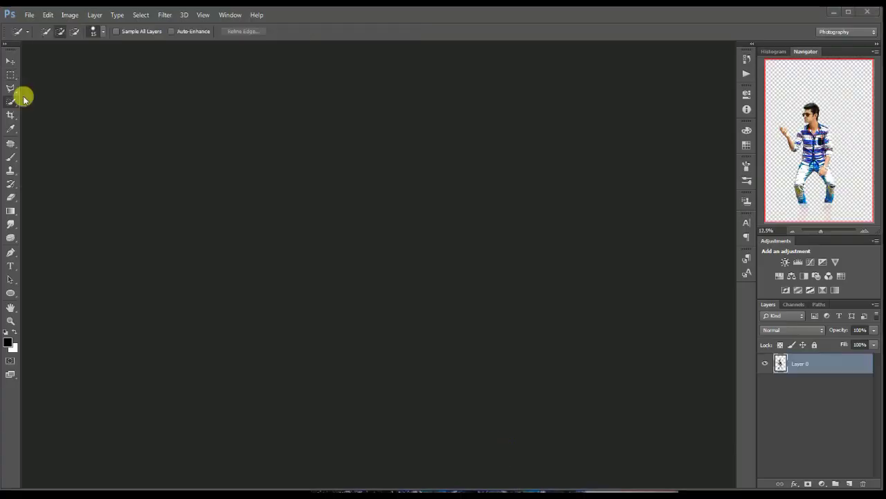
Open DSCN3079.png, enlarge its window, and close the reference poster so the cutout fills the workspace.
left_click(29, 15)
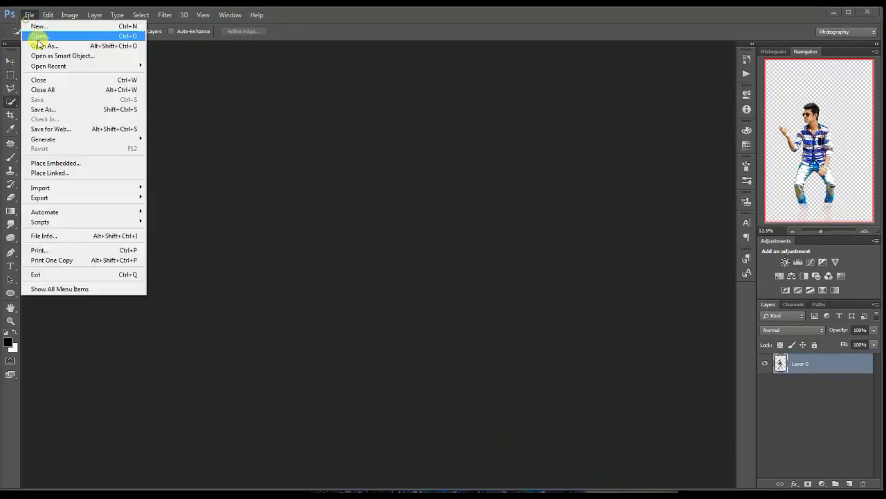
left_click(39, 34)
left_click(648, 318)
left_click(698, 433)
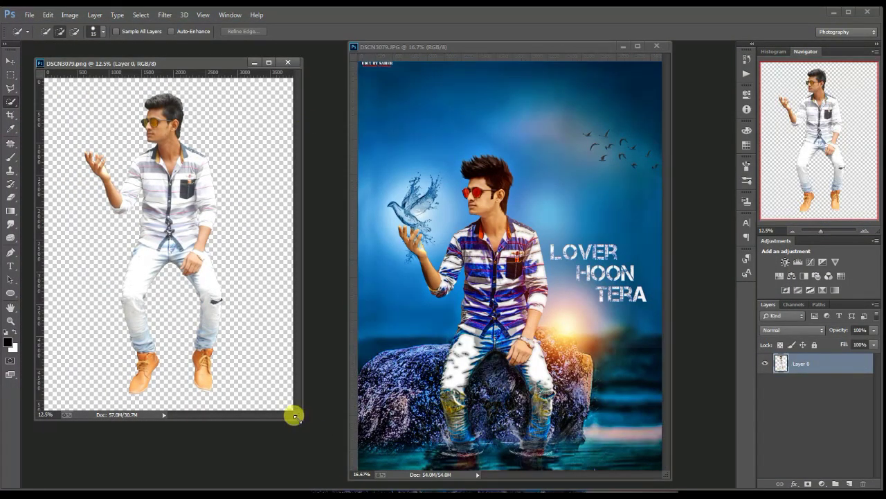
left_click_drag(301, 416, 328, 472)
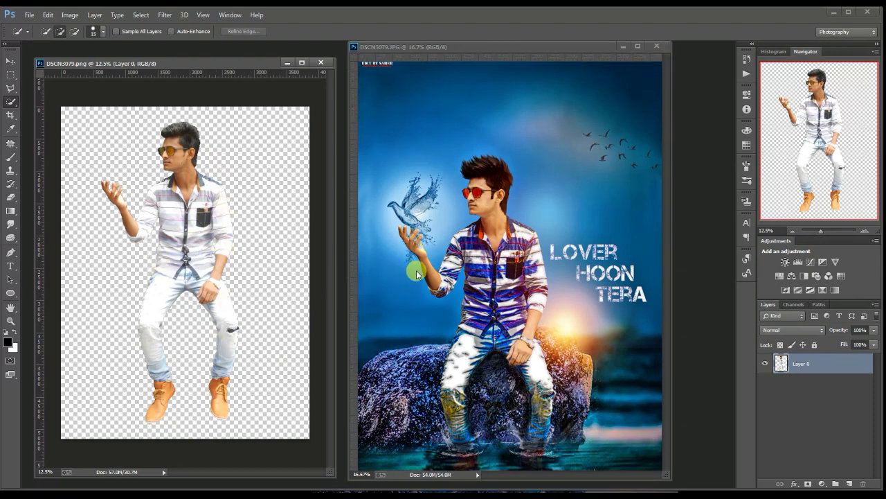
left_click(655, 47)
left_click(301, 62)
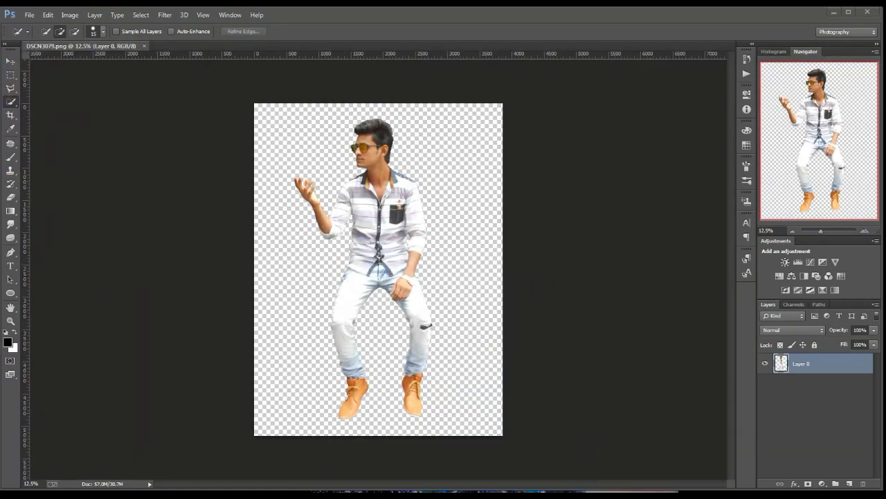
Quick-select the man's shirt panels and collar.
scroll(345, 230, "up", 5)
left_click(11, 101)
mouse_move(454, 235)
left_mouse_down()
mouse_move(469, 278)
mouse_move(542, 114)
left_mouse_up()
scroll(532, 128, "down", 3)
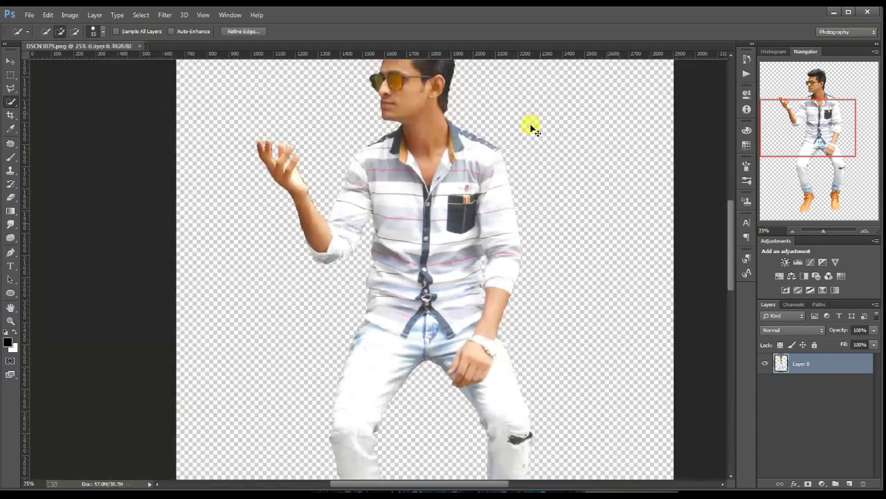
scroll(455, 211, "down", 1)
left_click_drag(452, 213, 387, 219)
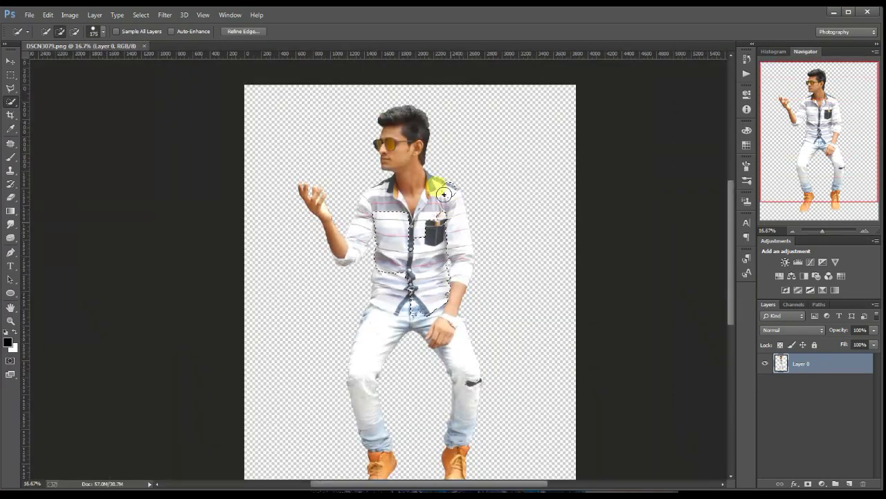
With a larger brush, add the arms and both legs to the selection.
key("bracketright")
key("bracketright")
key("bracketright")
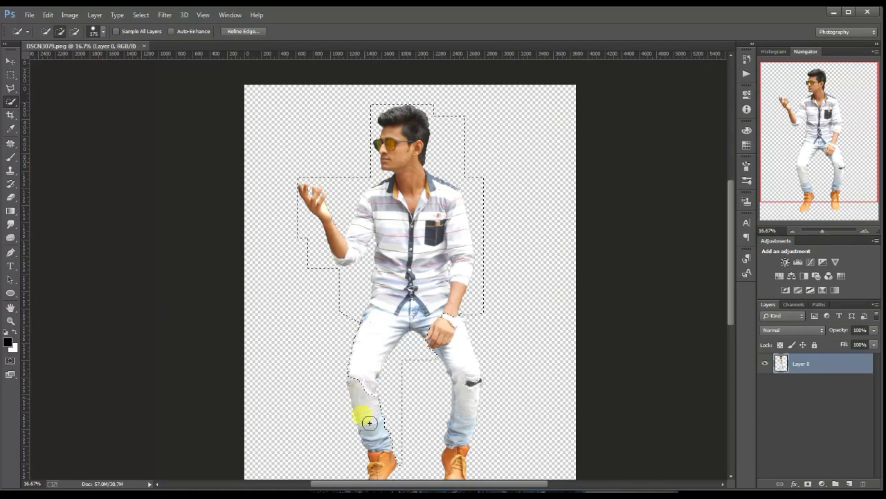
mouse_move(362, 244)
left_mouse_down()
mouse_move(379, 442)
mouse_move(470, 374)
mouse_move(465, 401)
mouse_move(422, 425)
mouse_move(449, 313)
left_mouse_up()
scroll(449, 312, "up", 3)
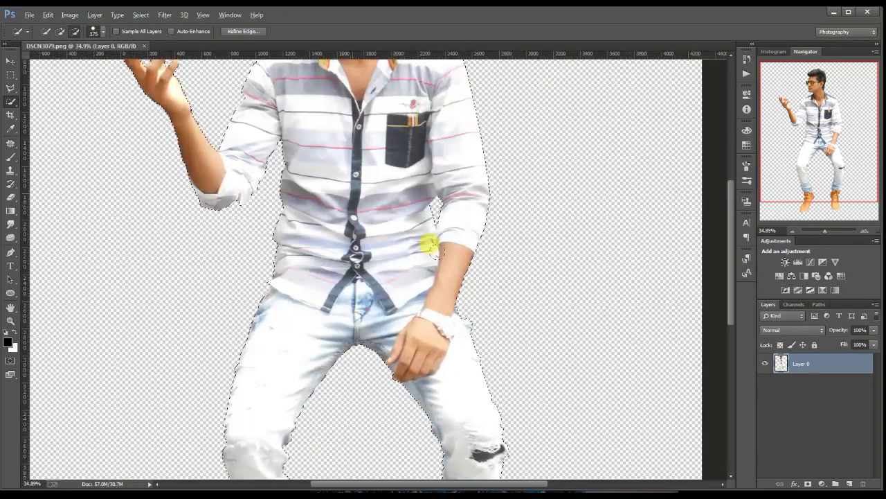
mouse_move(425, 242)
left_mouse_down()
mouse_move(406, 324)
mouse_move(405, 245)
mouse_move(372, 277)
mouse_move(367, 325)
left_mouse_up()
scroll(367, 325, "down", 4)
key("bracketleft")
key("bracketleft")
key("bracketleft")
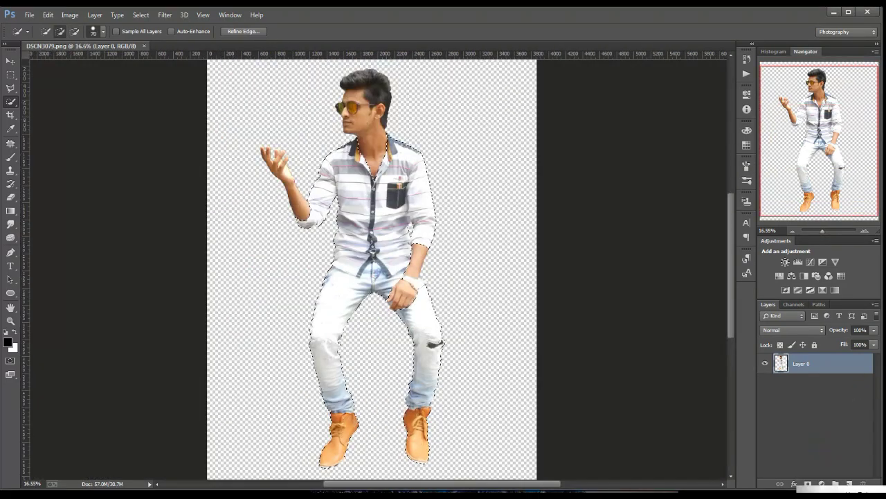
Navigate the Filter menu to the Nik Collection plug-ins.
left_click(165, 14)
left_click(796, 364)
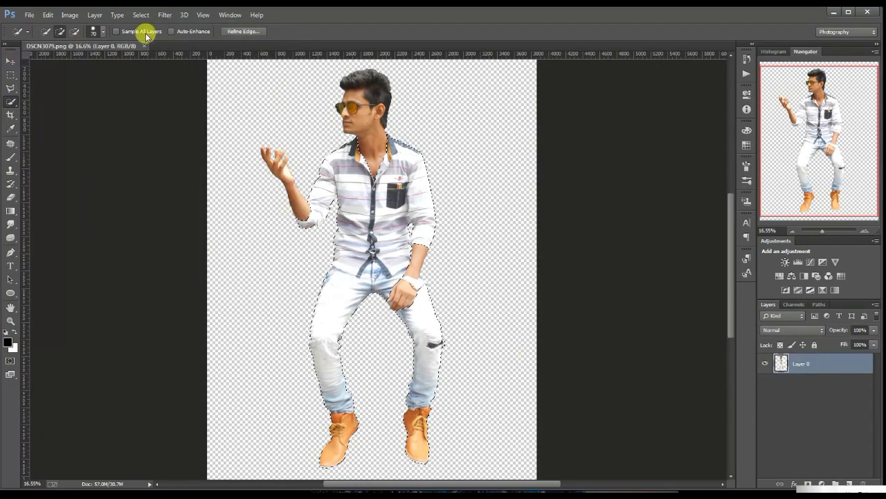
left_click(165, 15)
Stack three Dark Contrasts filters with raised Contrast in Color Efex Pro 4 and apply them.
left_click(337, 277)
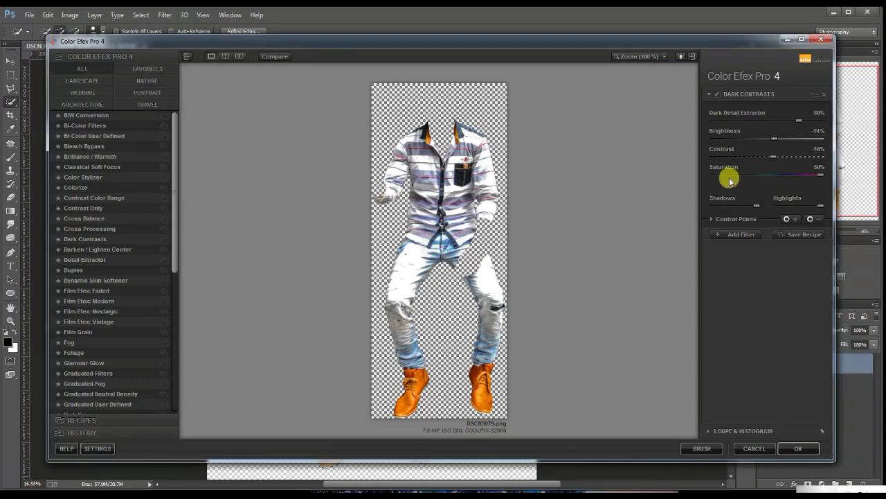
left_click(736, 235)
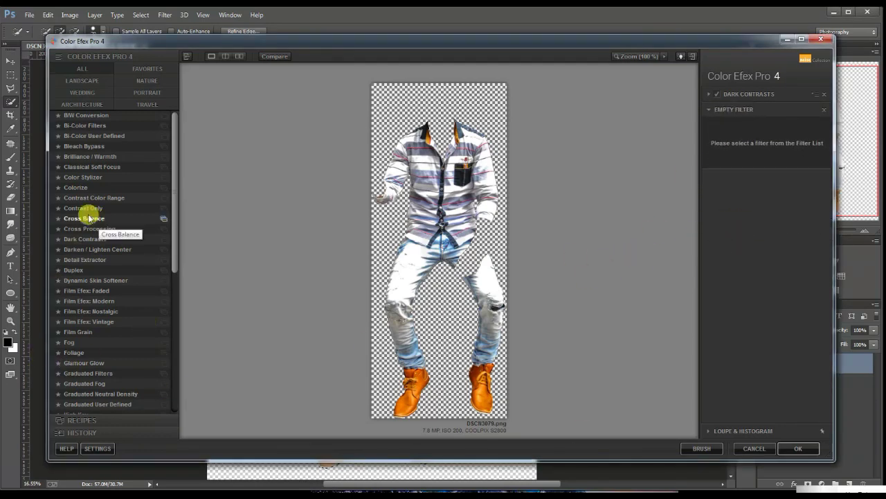
left_click(85, 239)
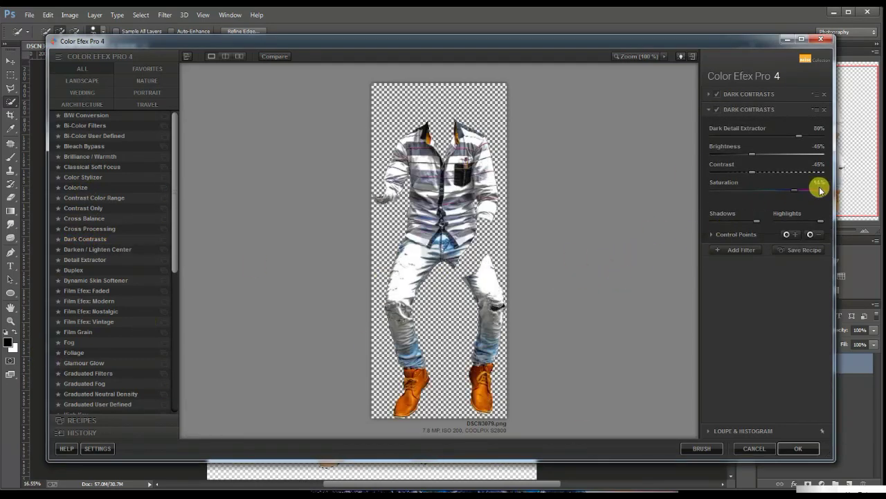
left_click_drag(791, 172, 800, 172)
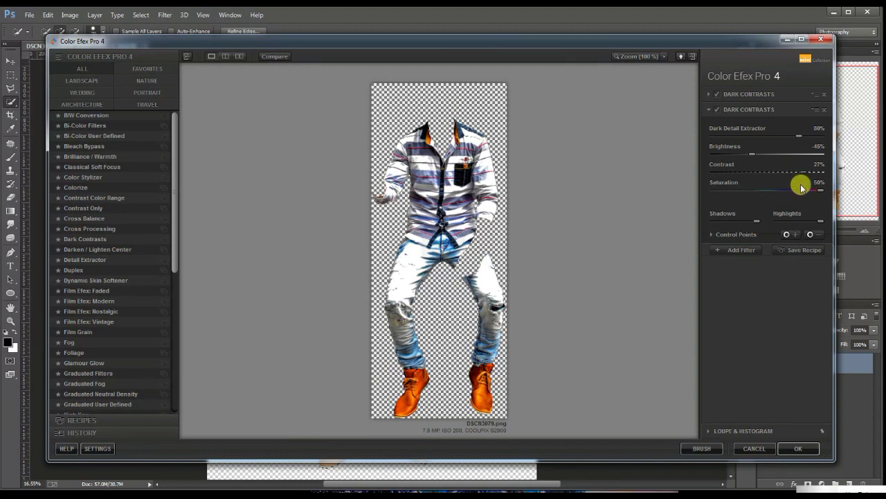
left_click(735, 249)
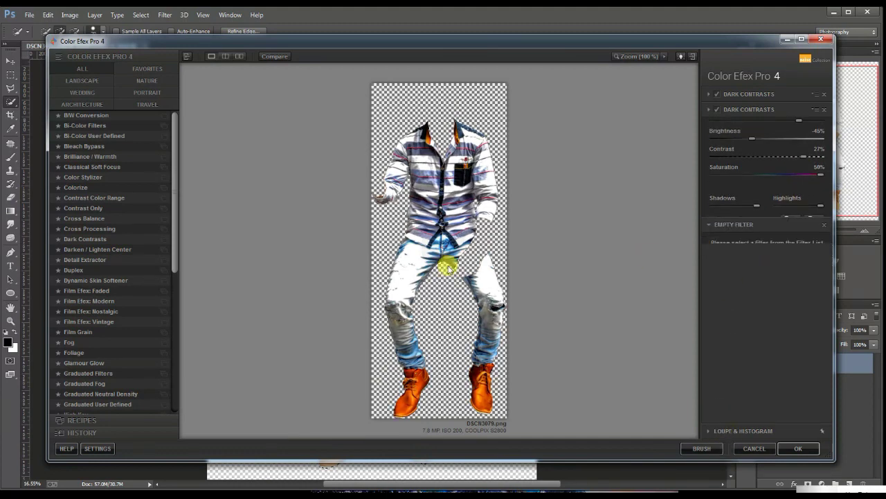
left_click(82, 238)
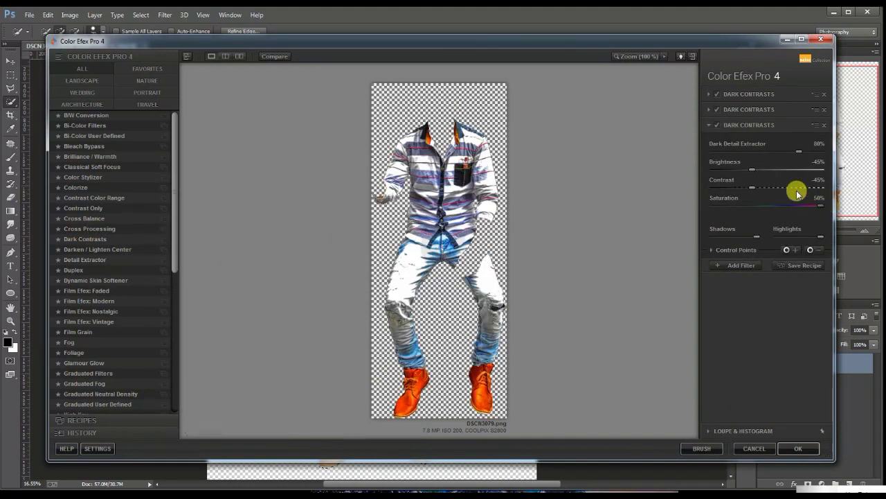
left_click_drag(797, 193, 816, 191)
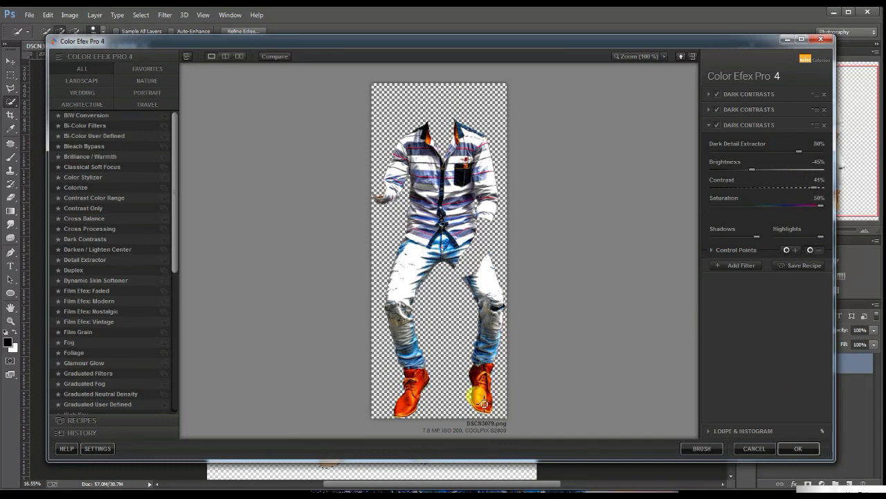
left_click(787, 451)
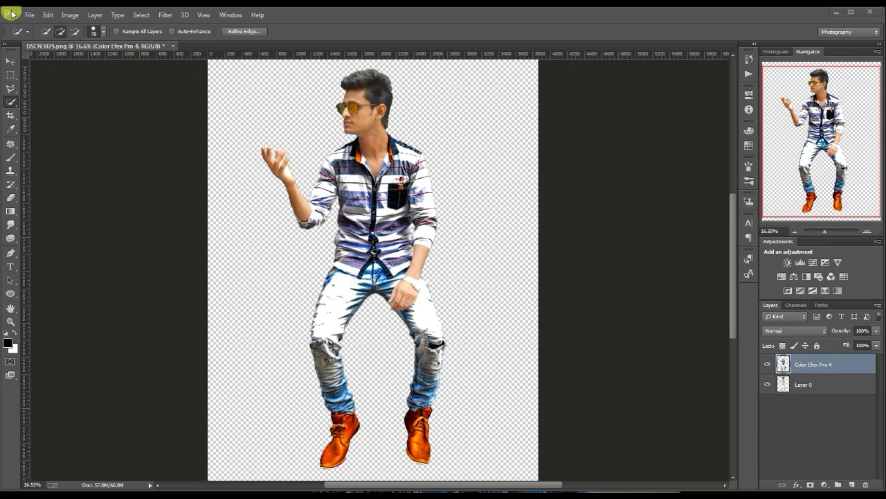
Open the blue sea background image from the HD Folders Photo Edit folder.
left_click(29, 15)
left_click(34, 40)
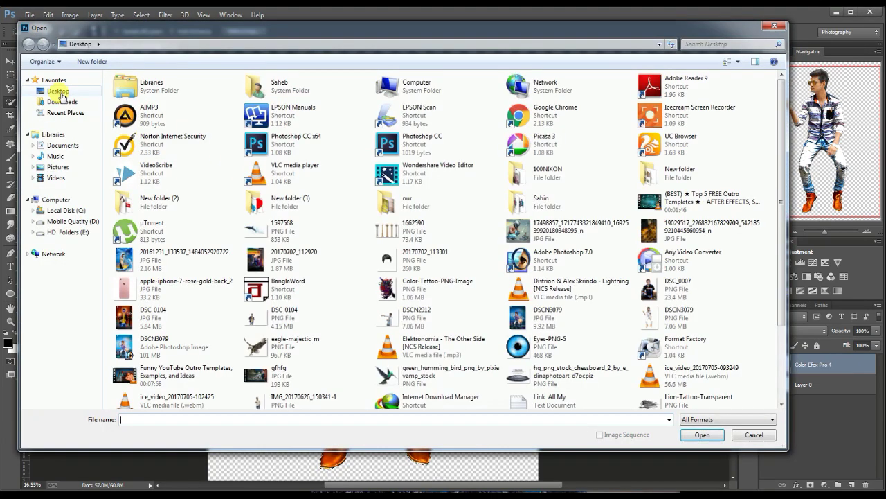
left_click(68, 232)
double_click(152, 114)
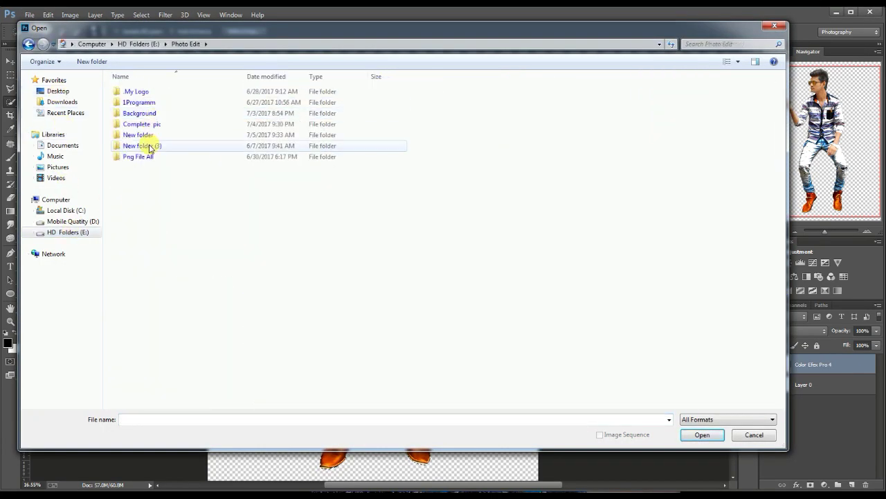
double_click(148, 135)
left_click(191, 111)
left_click(702, 435)
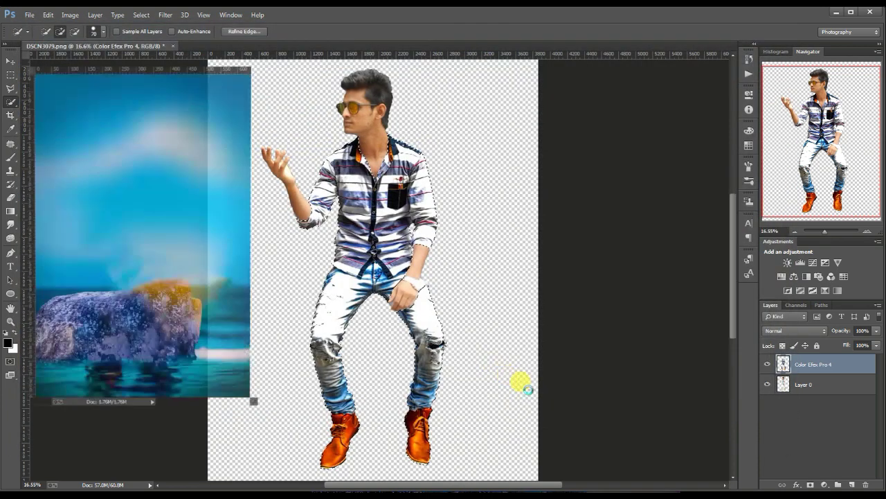
Move the background into the man's document as Layer 1 beneath the man.
key("v")
left_click_drag(194, 234, 303, 220)
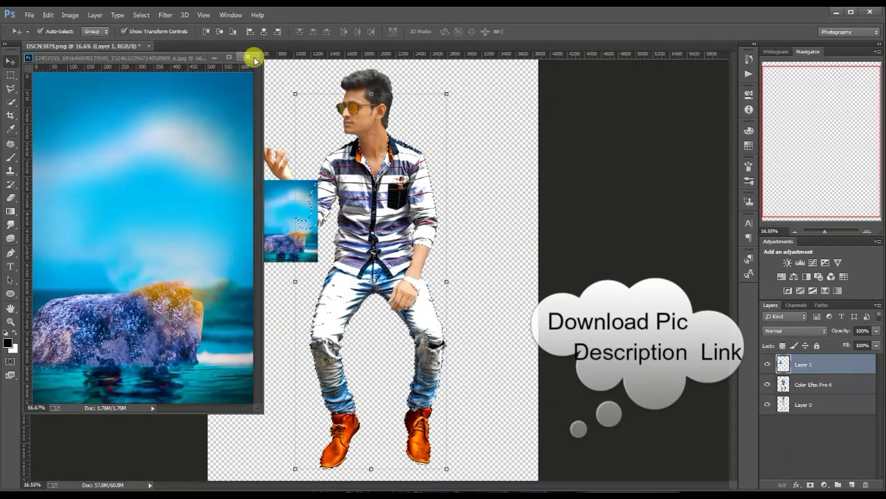
left_click(253, 57)
left_click_drag(828, 365, 823, 410)
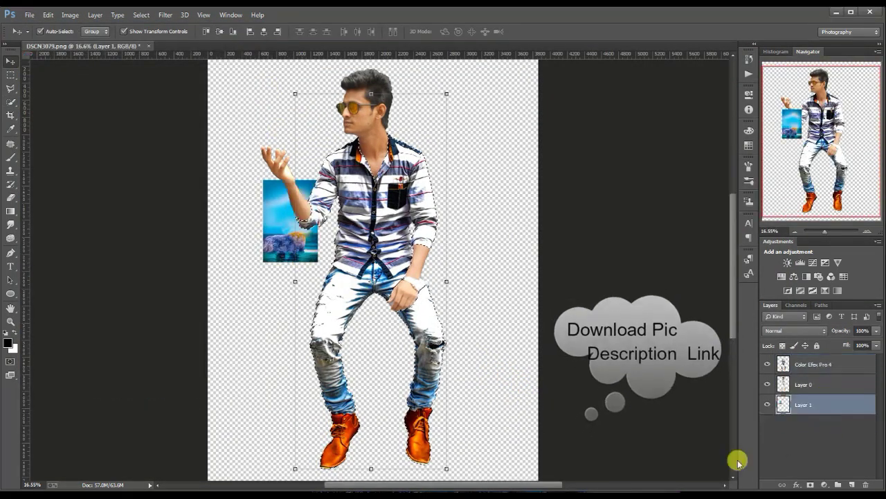
Scale the background to about 540% so it covers the canvas.
key("m")
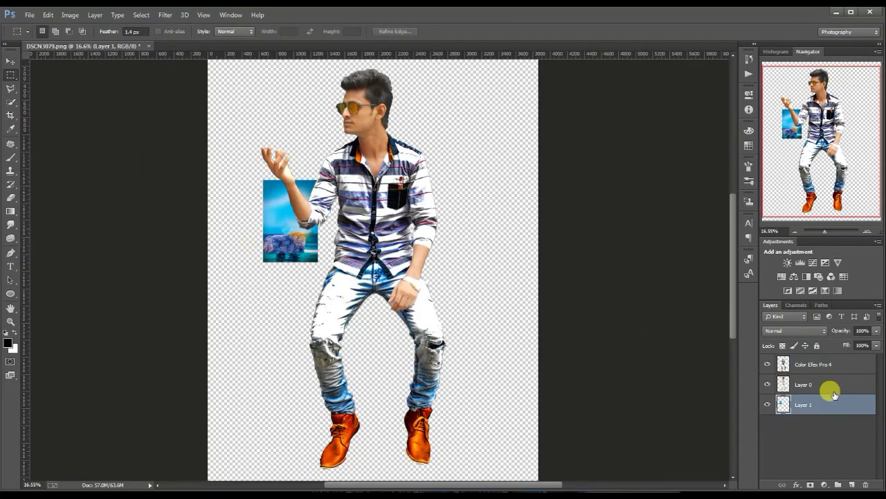
left_click(8, 60)
left_click_drag(316, 262, 449, 368)
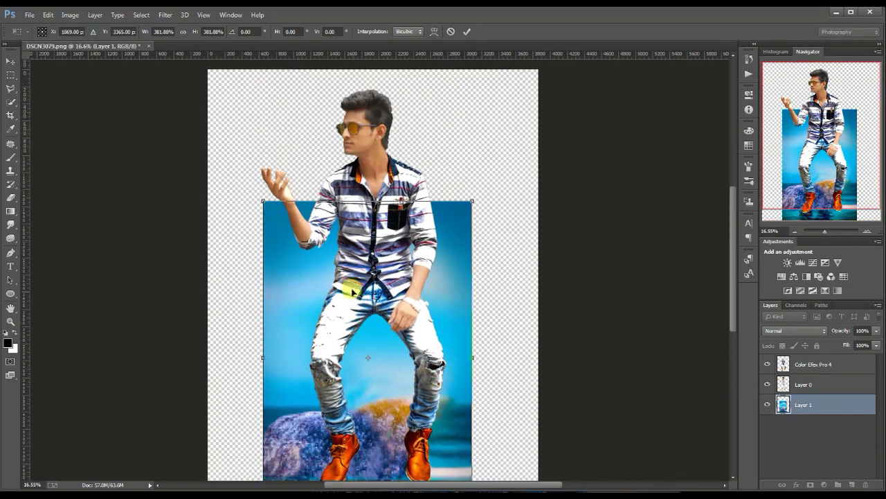
left_click_drag(447, 367, 286, 188)
left_click_drag(414, 379, 487, 393)
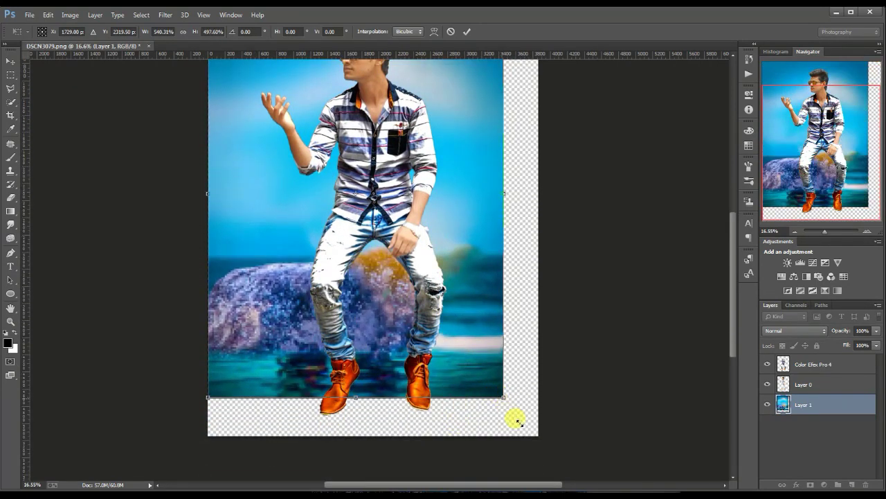
left_click_drag(516, 421, 517, 443)
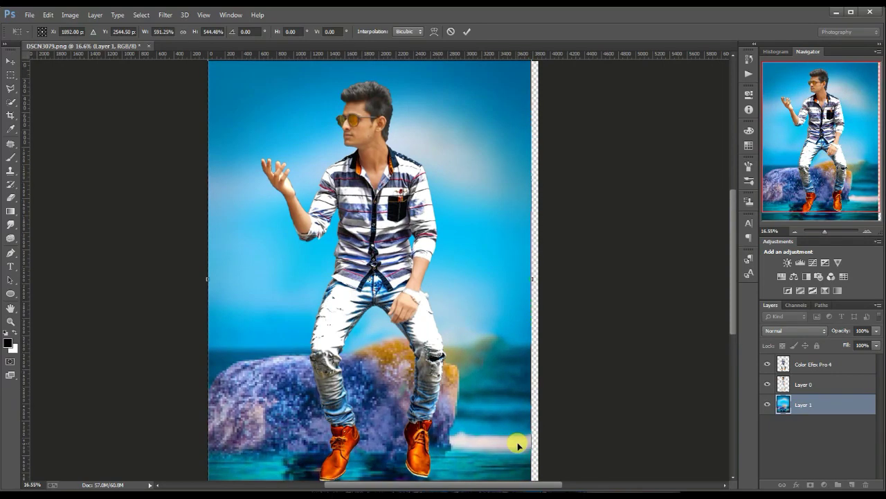
key("Return")
key("ctrl+minus")
left_click(810, 363)
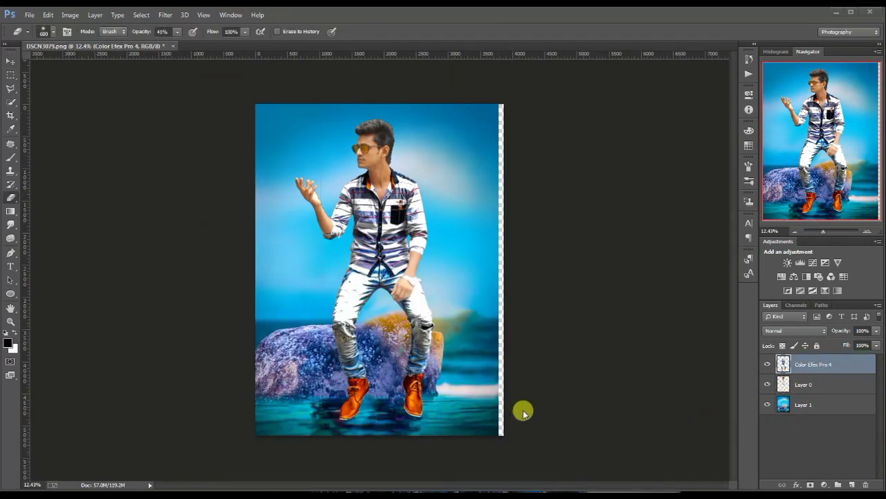
Delete the Color Efex Pro 4 layer, move the man down about 257 px and scale him to 82%.
key("e")
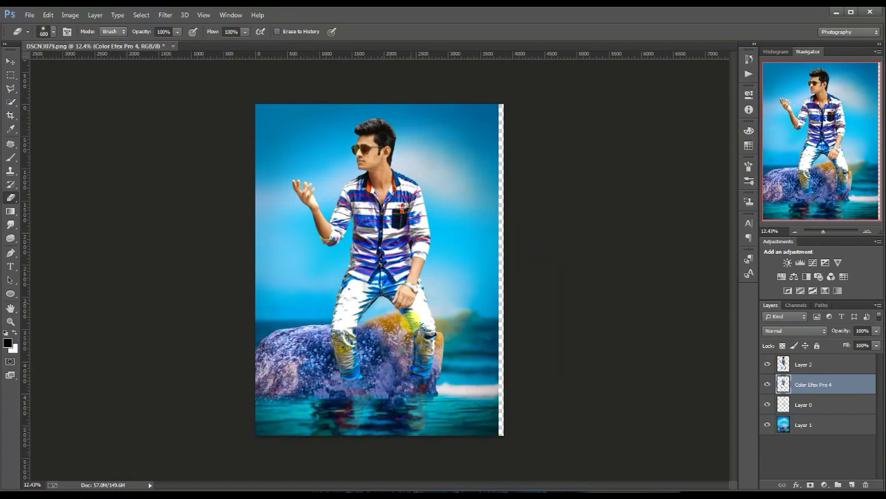
key("Delete")
left_click(10, 61)
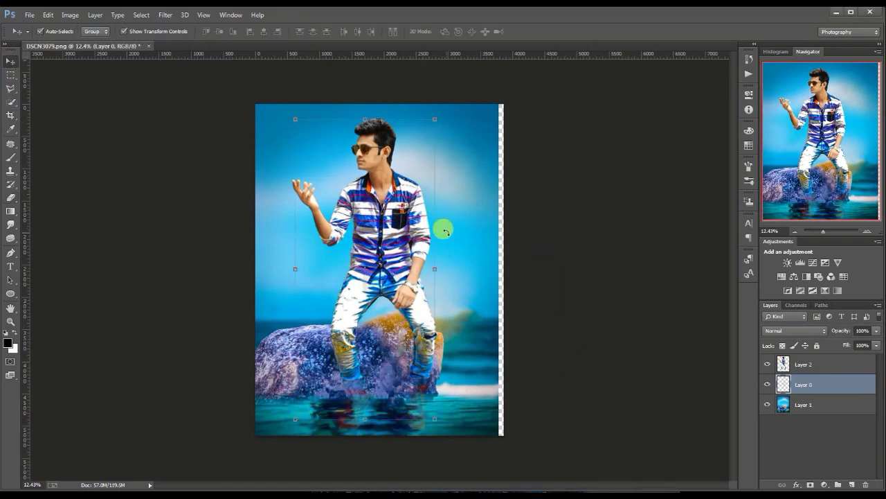
mouse_move(391, 204)
left_mouse_down()
mouse_move(384, 238)
mouse_move(411, 131)
mouse_move(376, 183)
mouse_move(374, 263)
mouse_move(380, 256)
left_mouse_up()
key("ctrl+t")
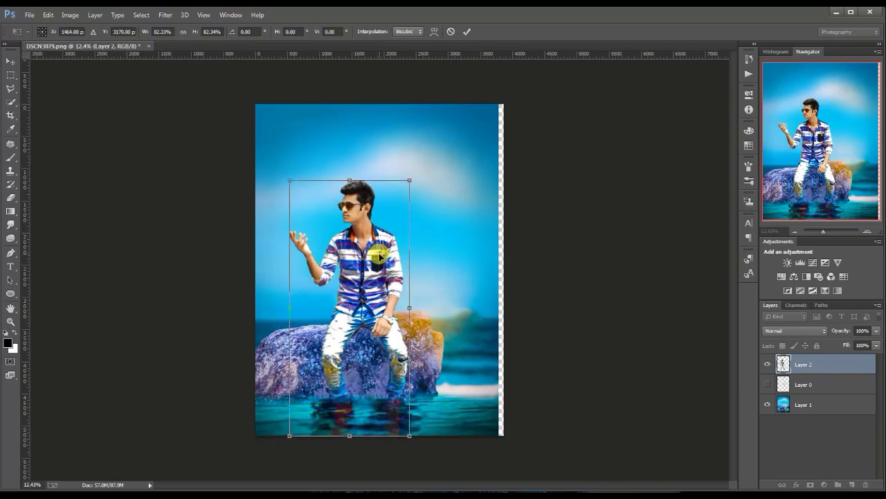
double_click(421, 320)
Crop away the transparent right strip and nudge the man about 27 px right.
key("ctrl+0")
left_click(564, 303)
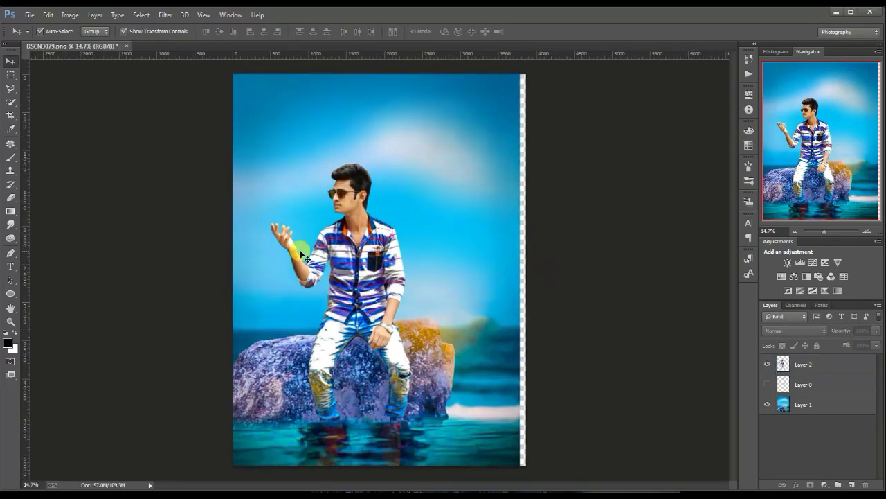
left_click(10, 115)
left_click_drag(519, 265, 523, 269)
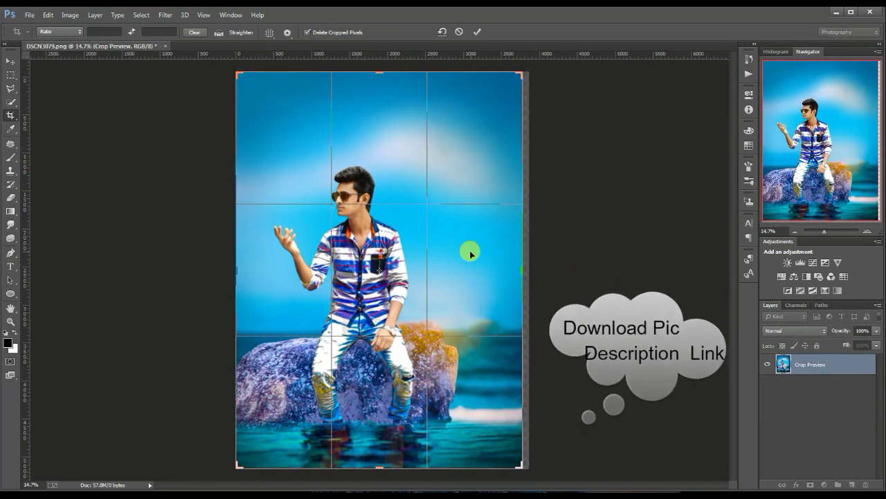
double_click(470, 250)
left_click(10, 62)
left_click_drag(375, 275, 372, 272)
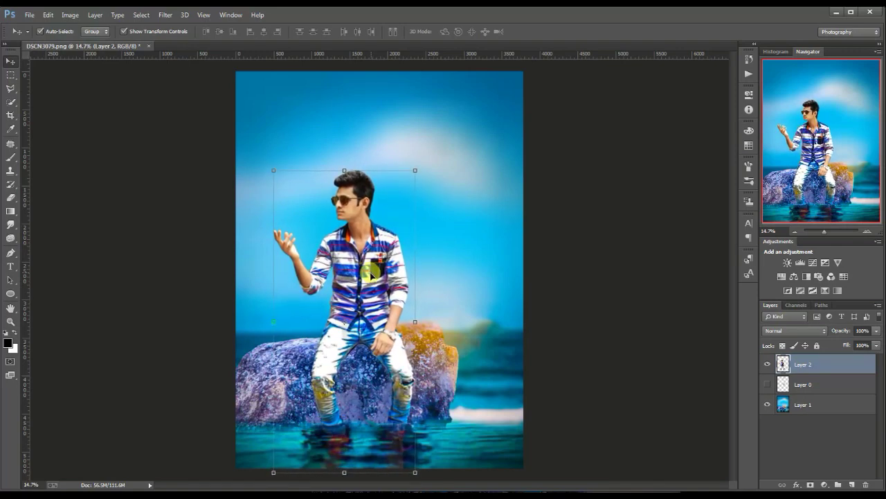
left_click(616, 312)
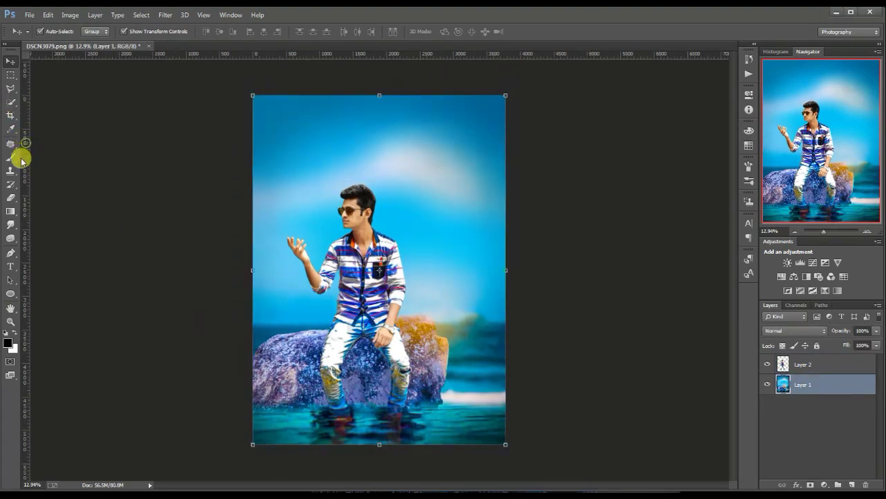
Paint shadow on the rock beneath the man with a large brush.
left_click(10, 157)
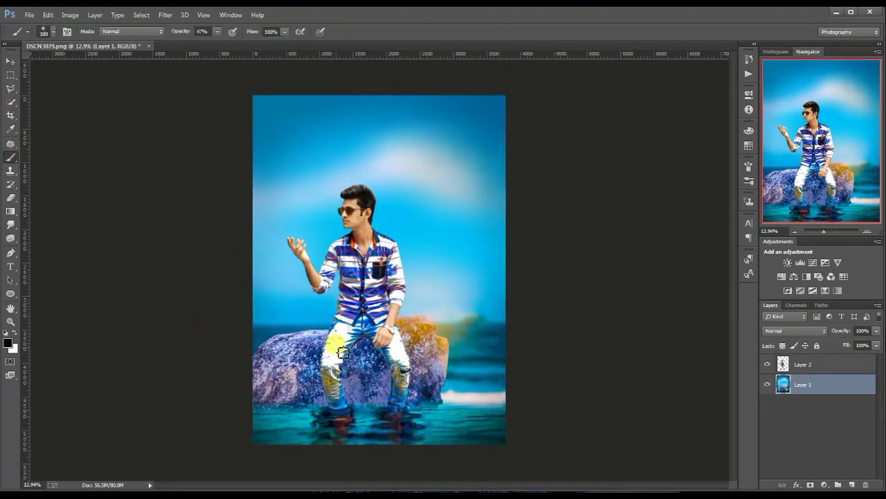
key("bracketright")
key("bracketright")
key("bracketright")
scroll(359, 344, "up", 5)
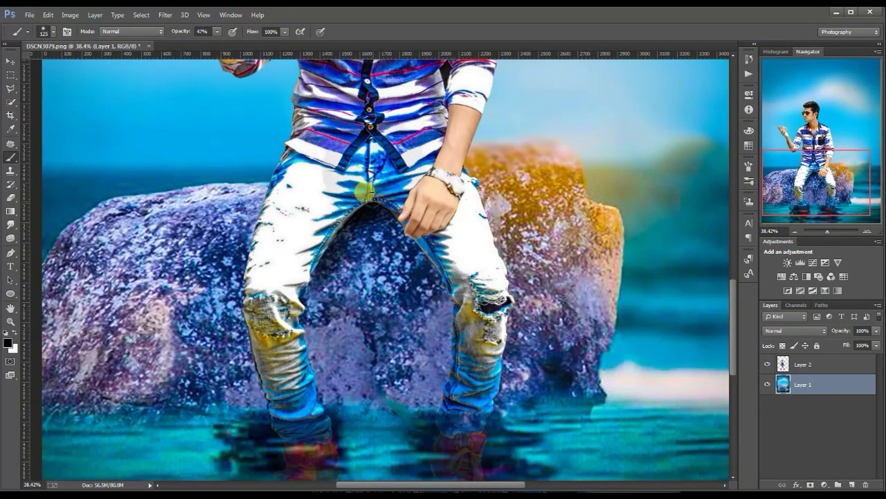
mouse_move(378, 212)
left_mouse_down()
mouse_move(390, 217)
mouse_move(317, 424)
left_mouse_up()
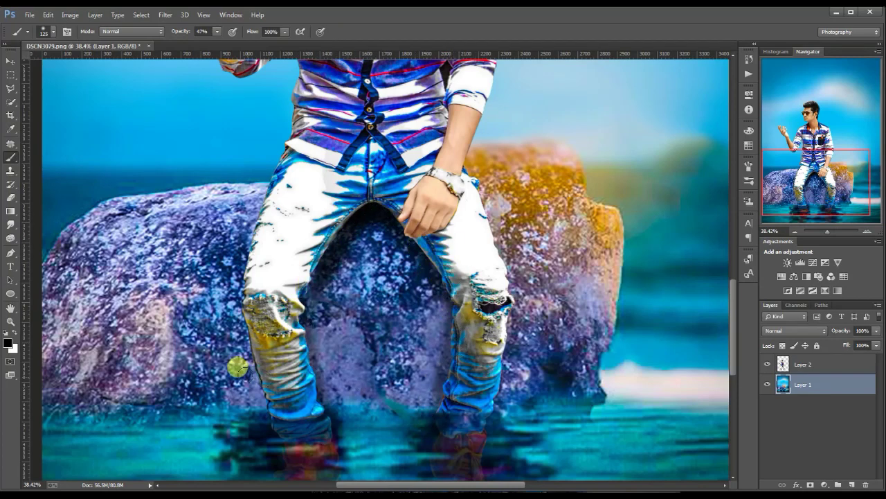
scroll(240, 296, "down", 1)
scroll(240, 296, "down", 2)
scroll(224, 289, "up", 1)
scroll(390, 317, "up", 1)
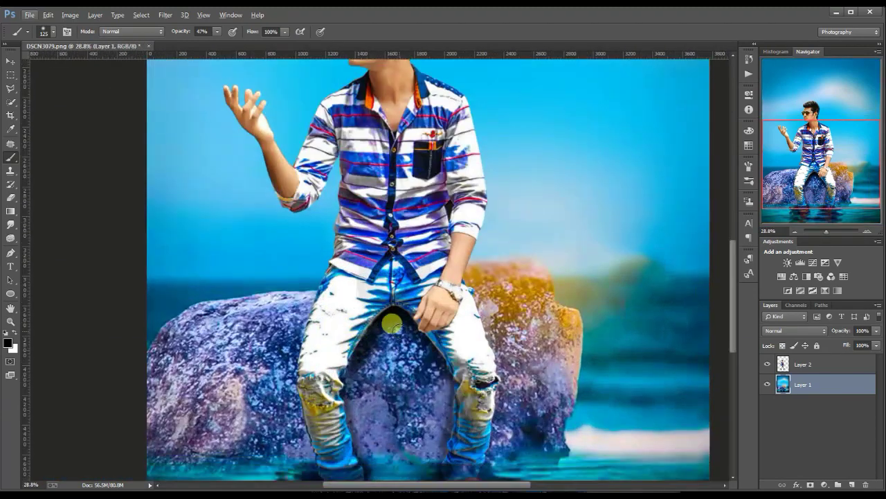
scroll(389, 442, "down", 8)
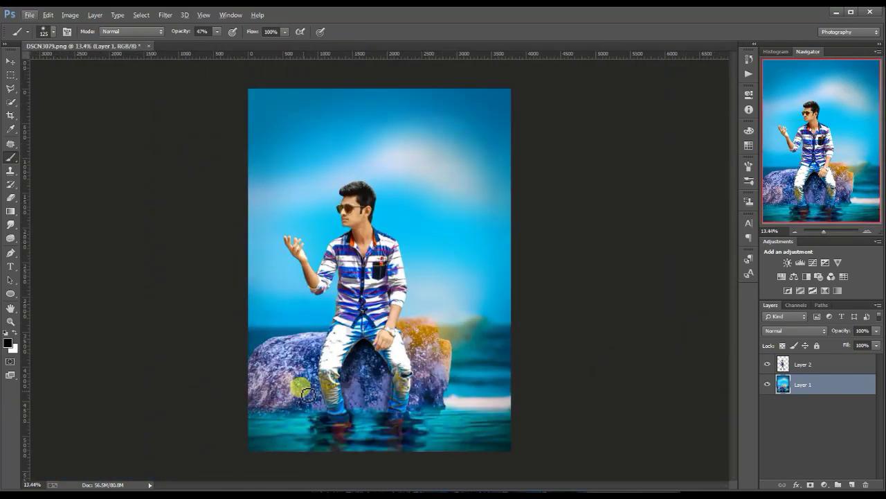
scroll(303, 382, "up", 5)
scroll(485, 346, "up", 5)
Darken the rock between the man's legs on Layer 2 with an 80 px low-opacity brush.
key("alt+bracketright")
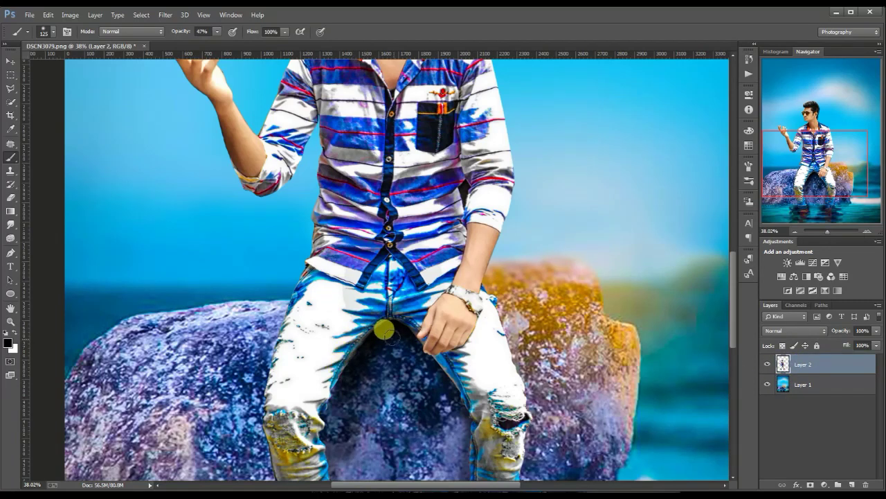
left_click(216, 32)
key("bracketleft")
key("bracketleft")
key("bracketleft")
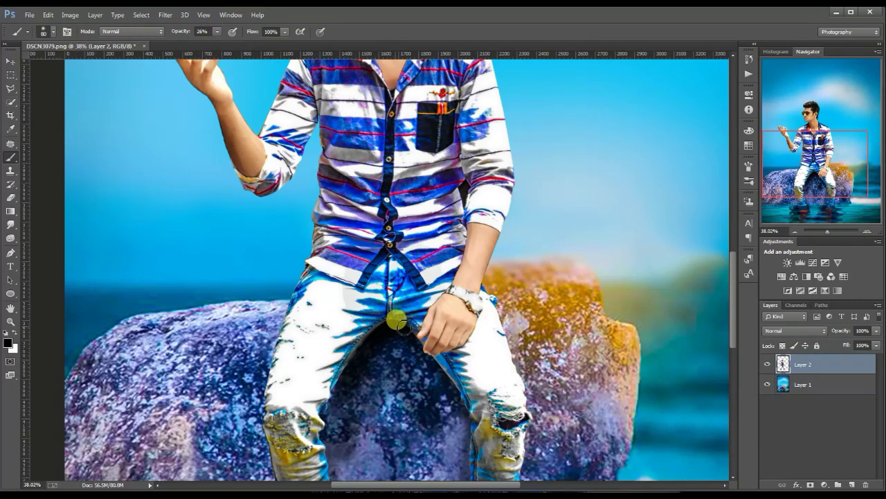
left_click_drag(389, 321, 334, 407)
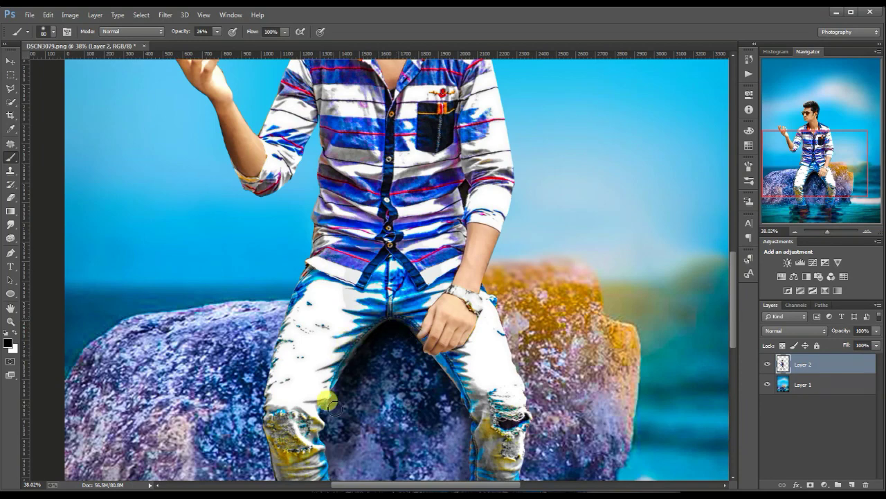
scroll(326, 402, "down", 4, "alt")
scroll(277, 370, "down", 1)
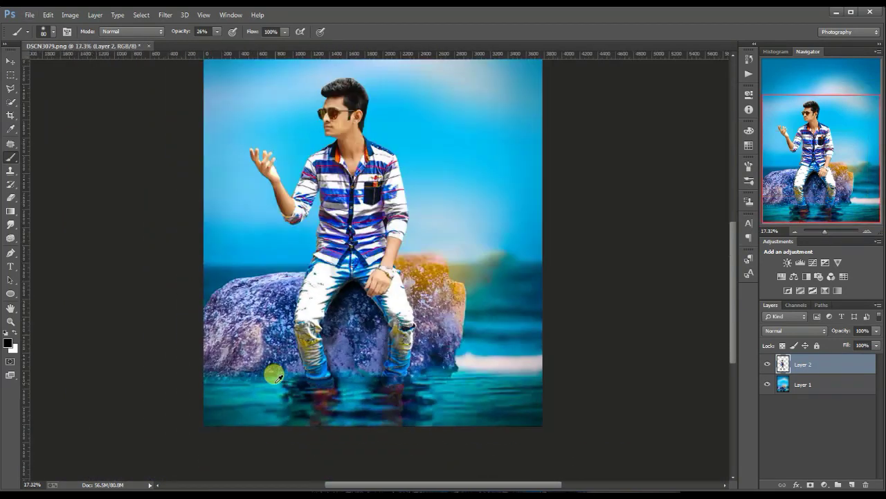
left_click(30, 14)
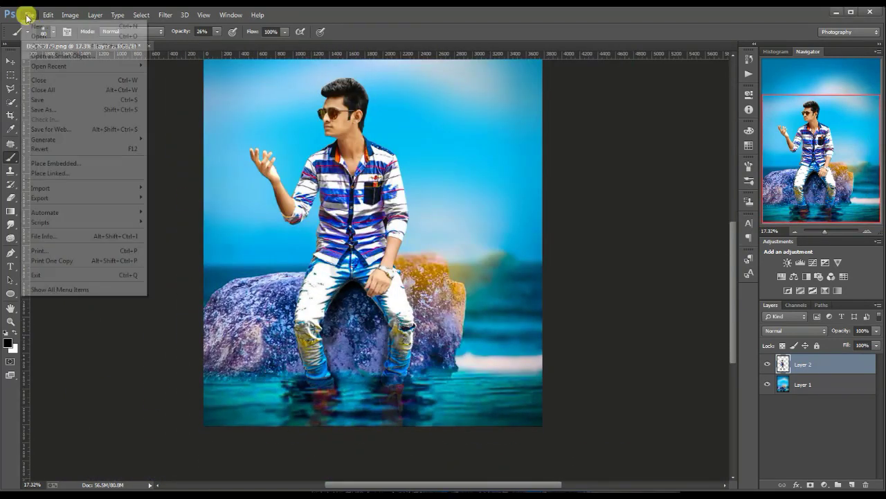
left_click(40, 32)
Open the water-splash photo and copy it into the main document as Layer 3.
left_click(354, 114)
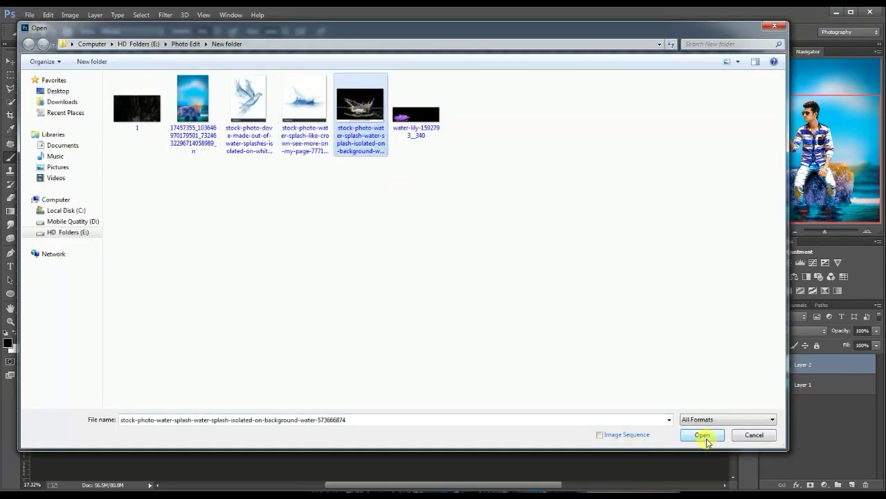
left_click(702, 435)
key("v")
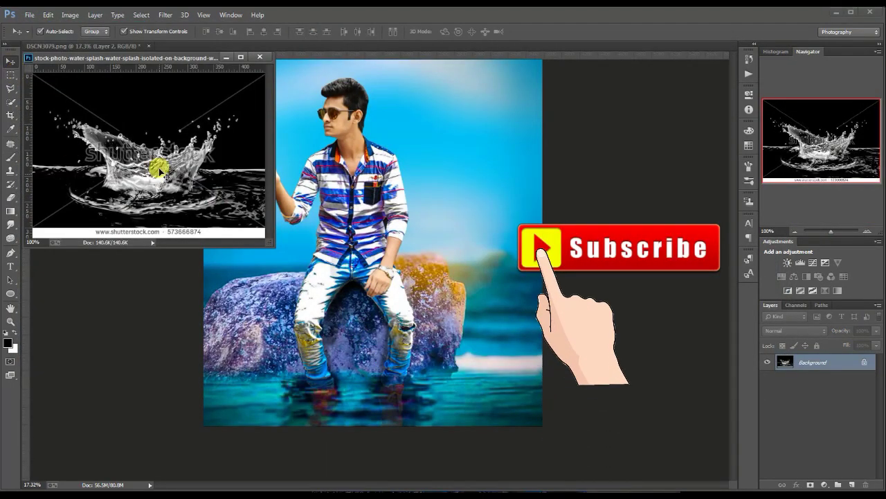
left_click_drag(159, 169, 282, 158)
left_click(260, 61)
scroll(340, 422, "up", 1)
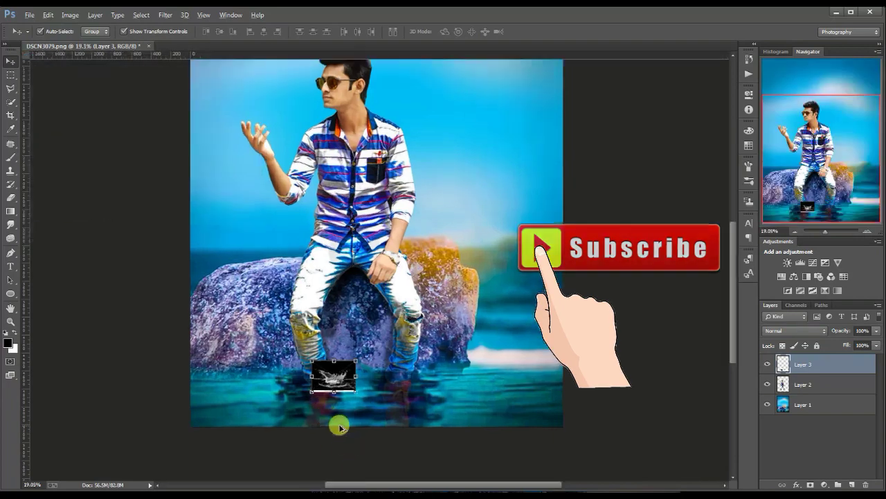
scroll(340, 386, "up", 3)
scroll(340, 385, "up", 3)
scroll(340, 388, "up", 3)
scroll(340, 388, "down", 2)
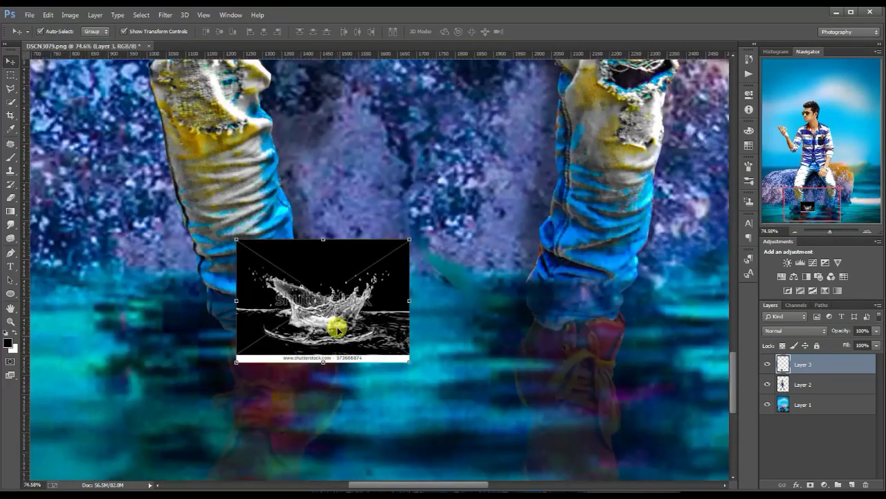
Scale the splash to 170% and position it at the man's right foot.
left_click_drag(333, 323, 590, 342)
left_click_drag(666, 379, 712, 412)
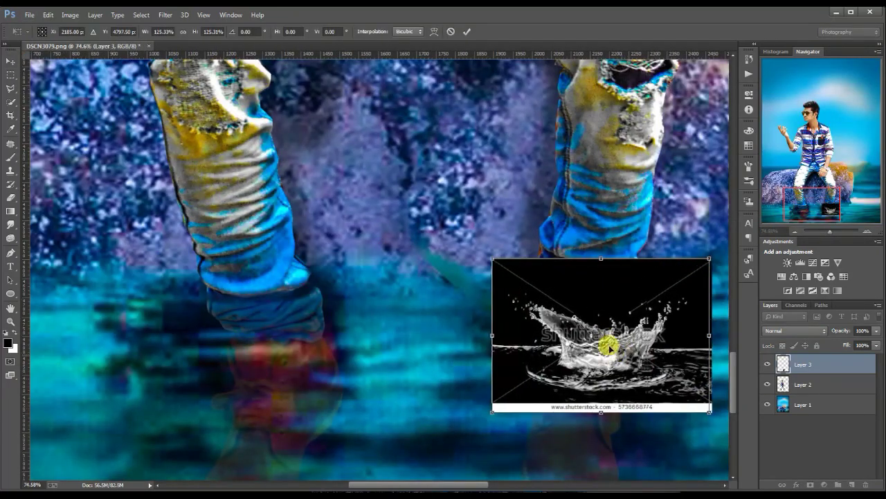
left_click_drag(623, 345, 596, 301)
left_click_drag(682, 365, 728, 421)
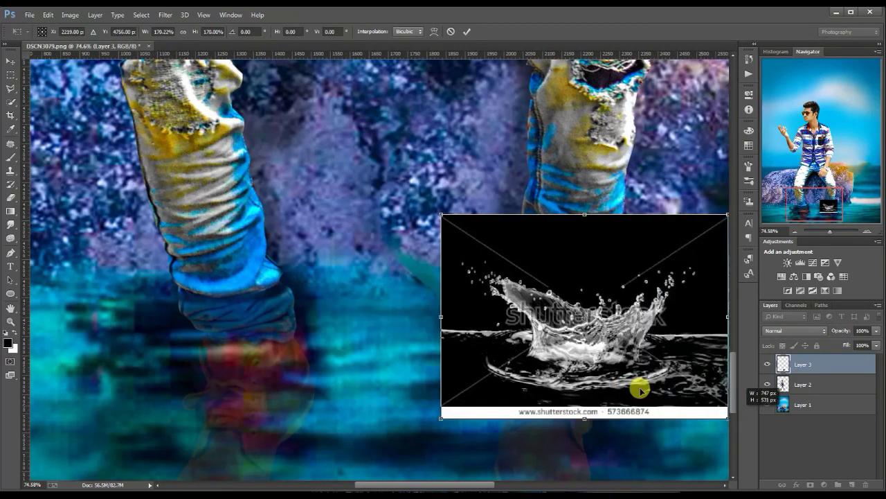
left_click_drag(579, 338, 570, 312)
left_click_drag(574, 310, 569, 308)
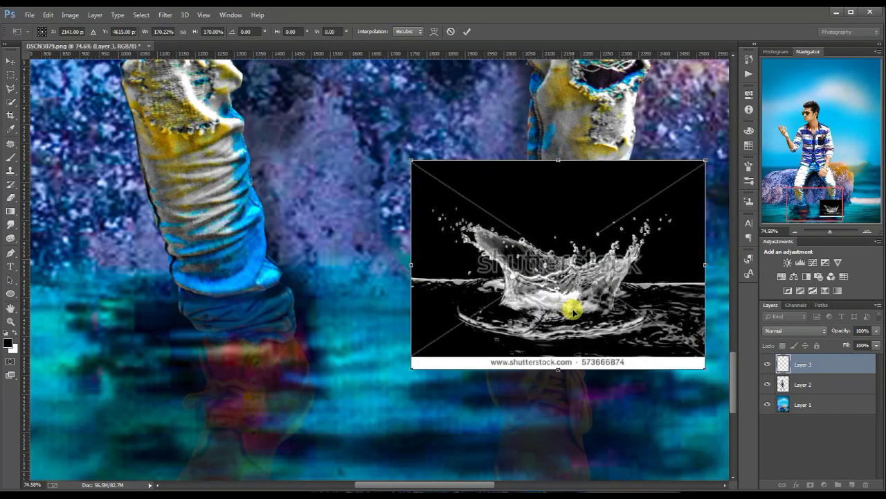
key("Return")
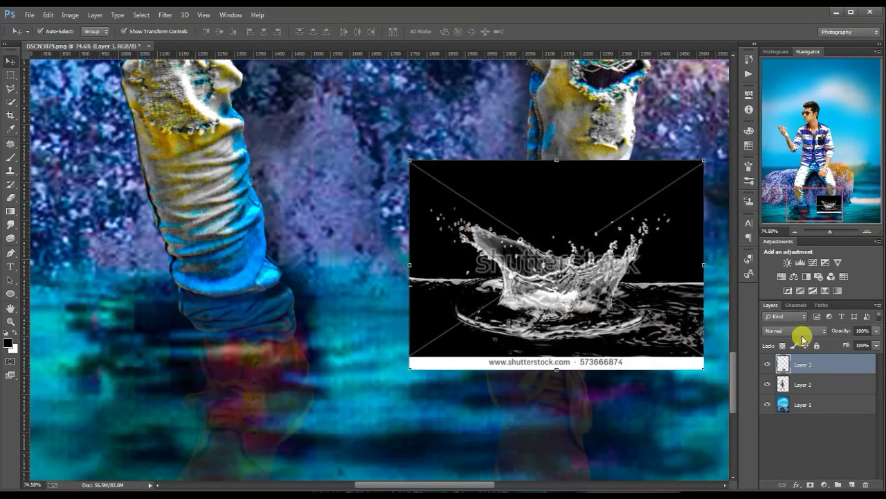
Set the splash layer's blend mode to Screen so its black background disappears.
left_click(802, 332)
left_click(776, 147)
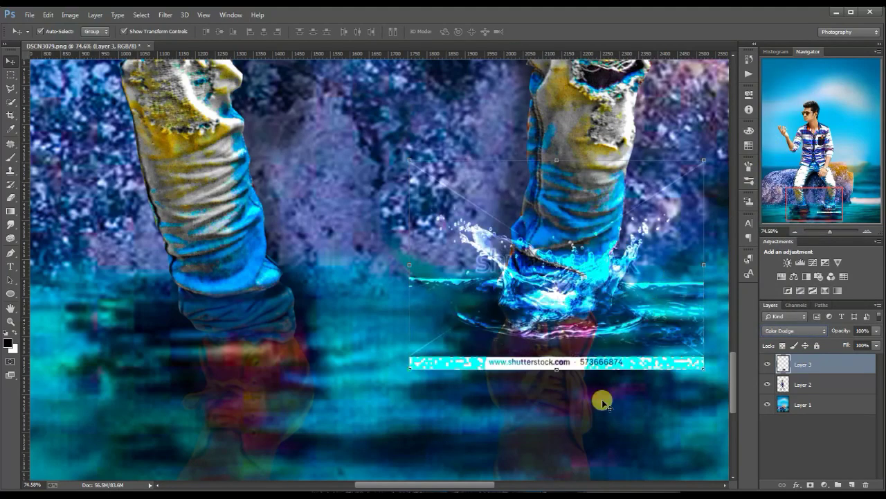
key("ctrl+z")
key("alt+bracketleft")
key("alt+bracketleft")
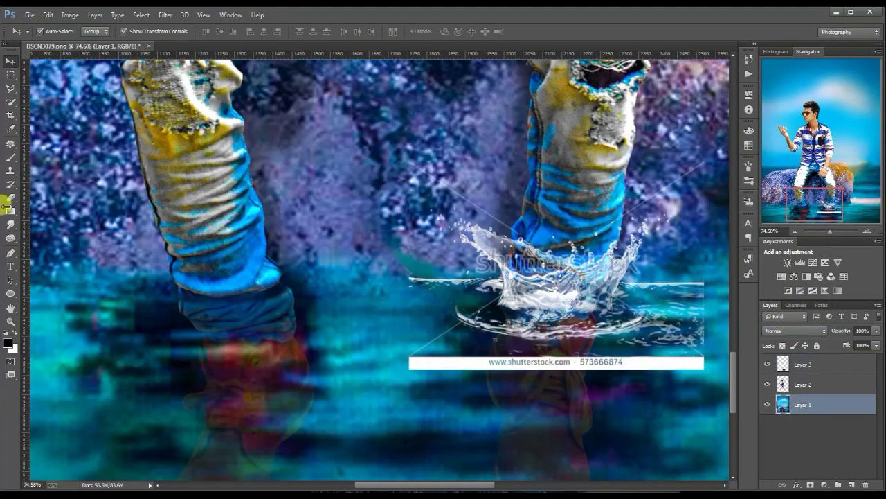
Erase the watermark bar and left white streak around the splash with a 60 px eraser.
left_click(9, 198)
key("bracketleft")
key("bracketleft")
key("bracketleft")
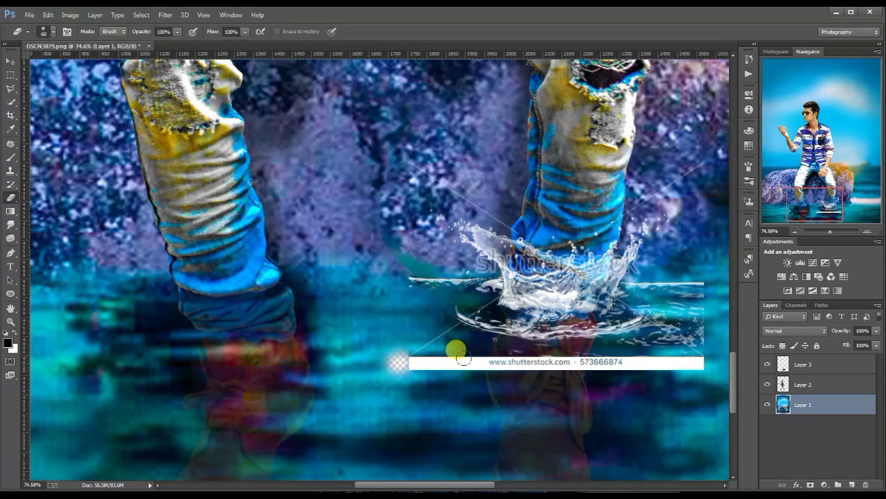
key("alt+bracketright")
key("alt+bracketright")
mouse_move(466, 364)
left_mouse_down()
mouse_move(376, 356)
mouse_move(686, 356)
left_mouse_up()
mouse_move(690, 316)
left_mouse_down()
mouse_move(653, 259)
mouse_move(698, 324)
left_mouse_up()
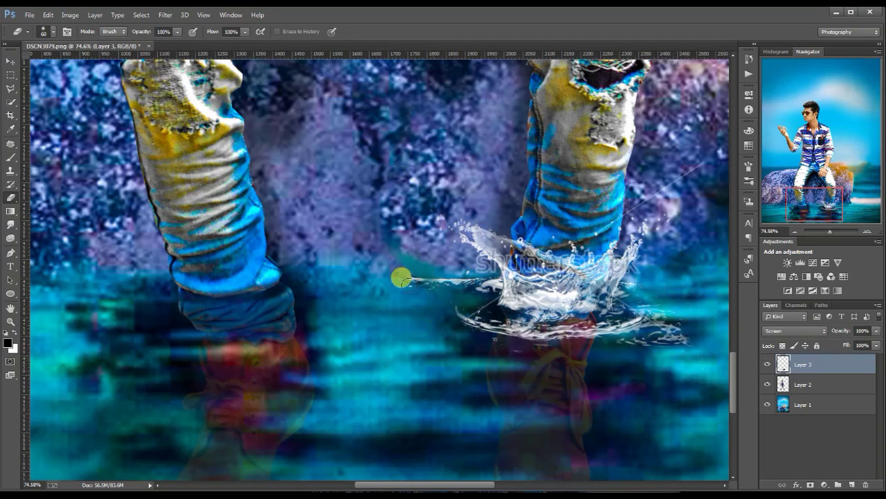
left_click_drag(397, 275, 468, 280)
left_click_drag(467, 280, 400, 272)
Erase the upper streak, ragged edges and leftover bits, then lower eraser opacity to 37%.
left_click_drag(684, 162, 588, 214)
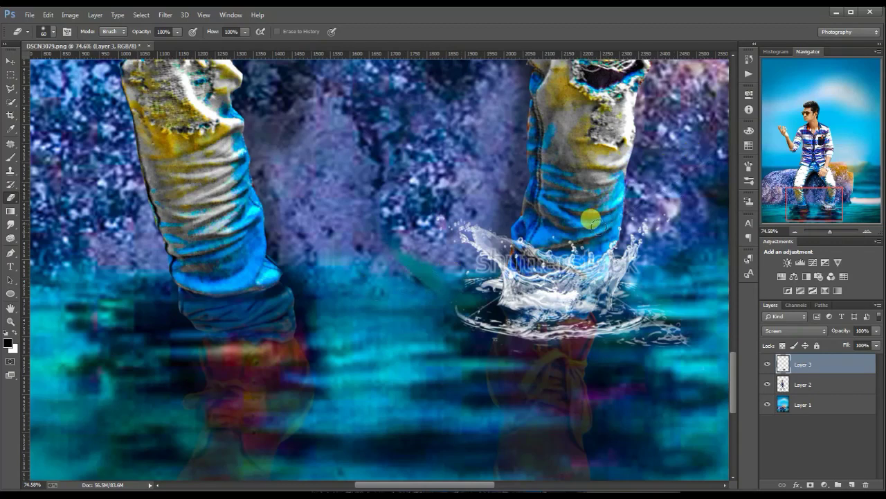
left_click_drag(705, 352, 619, 289)
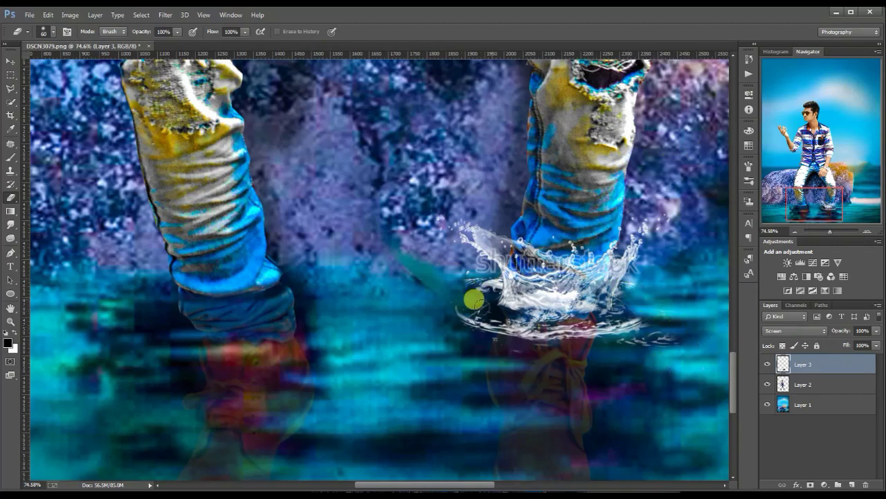
left_click_drag(477, 260, 457, 249)
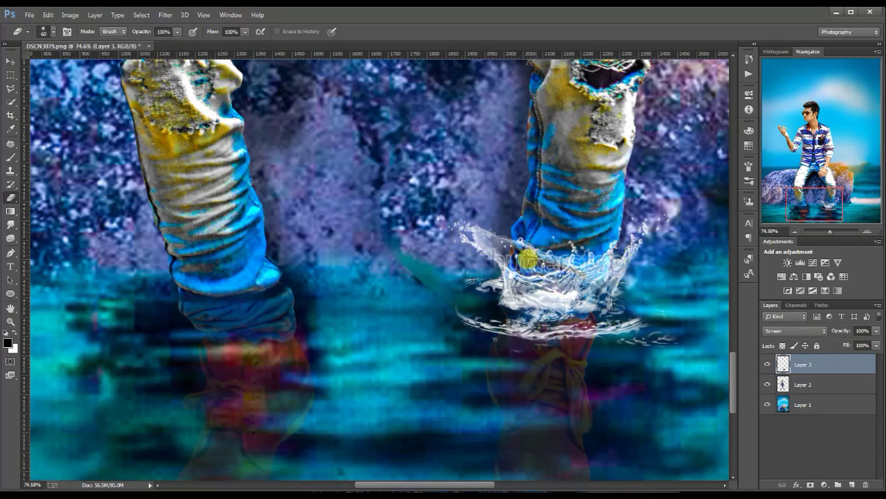
mouse_move(528, 259)
left_mouse_down()
mouse_move(501, 243)
mouse_move(549, 255)
mouse_move(495, 225)
mouse_move(453, 339)
left_mouse_up()
left_click(176, 31)
scroll(462, 337, "down", 2)
scroll(463, 337, "down", 1)
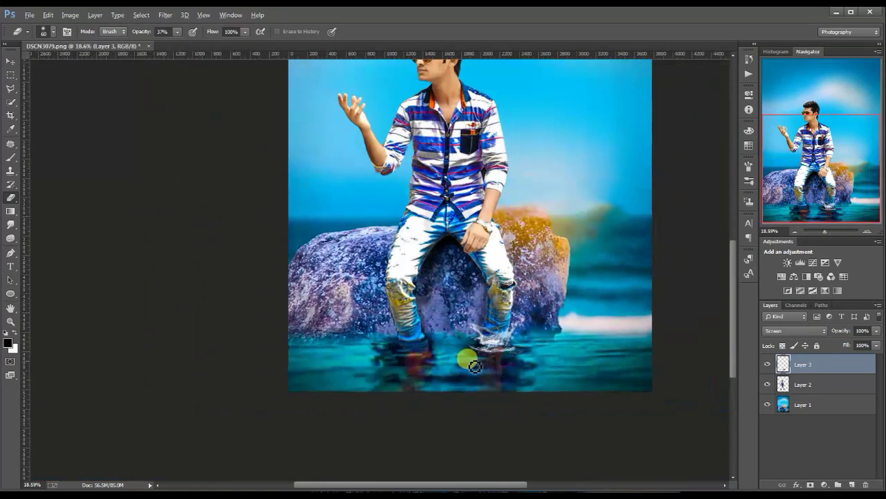
scroll(462, 338, "up", 1)
Alt-drag a duplicate of the splash onto the man's left foot.
scroll(462, 337, "up", 1)
scroll(473, 397, "down", 1)
key("v")
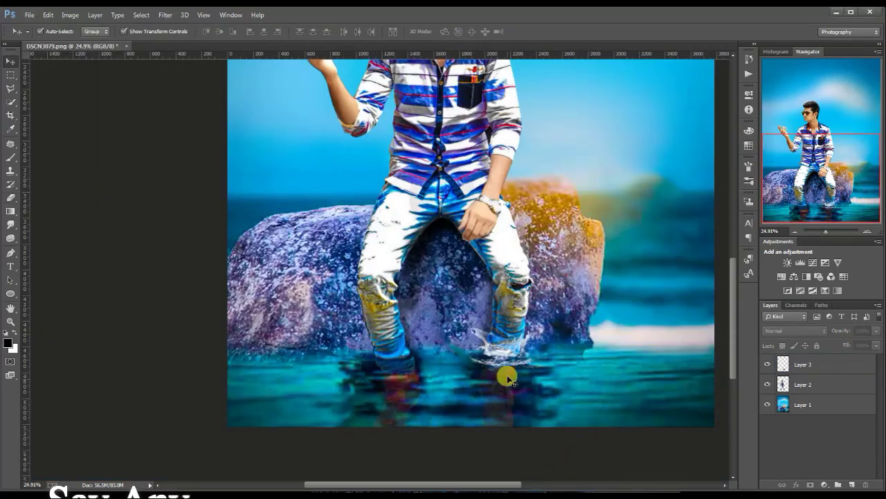
mouse_move(506, 374)
left_mouse_down()
mouse_move(516, 357)
mouse_move(427, 388)
left_mouse_up()
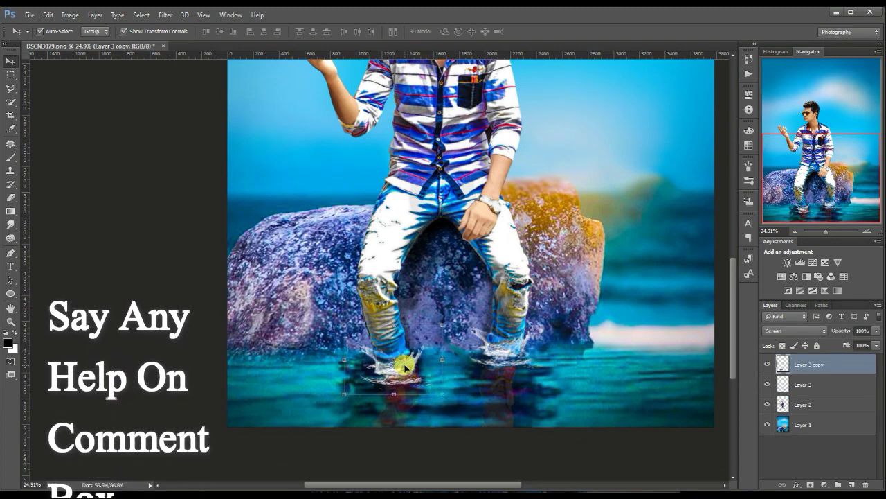
Flip the copied splash horizontally and tilt it slightly counter-clockwise.
key("ctrl+t")
right_click(405, 367)
key("Escape")
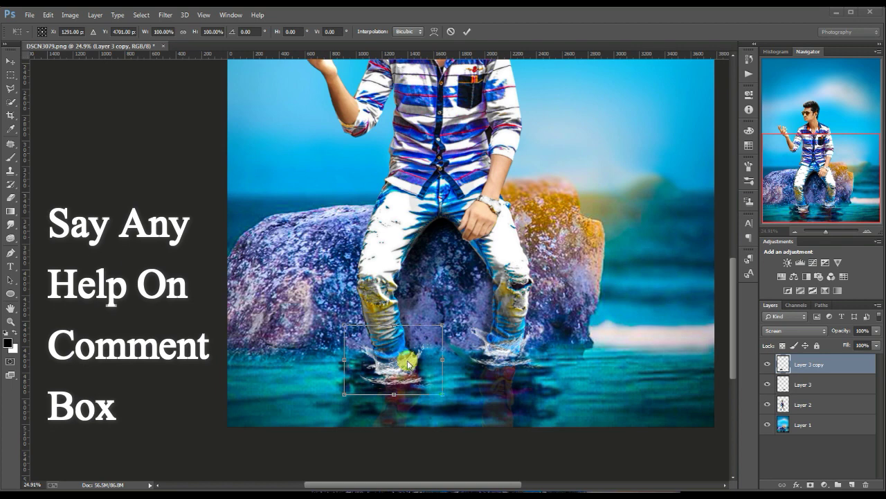
key("ctrl+t")
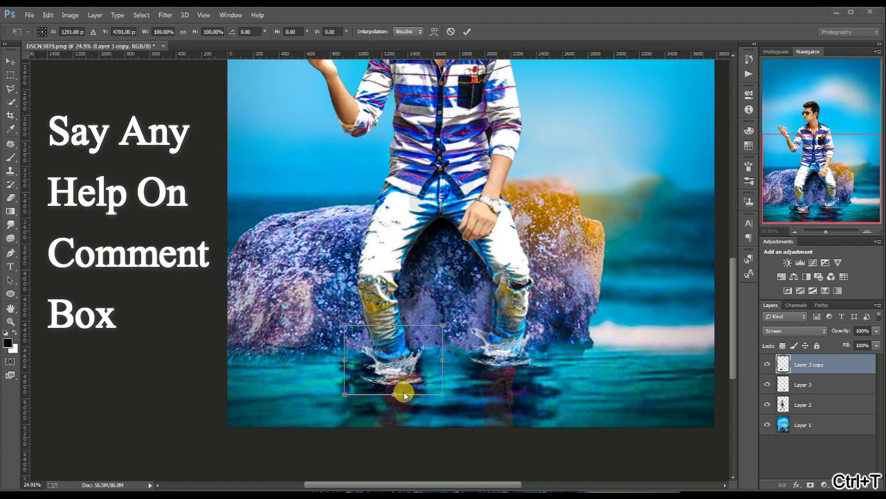
right_click(422, 396)
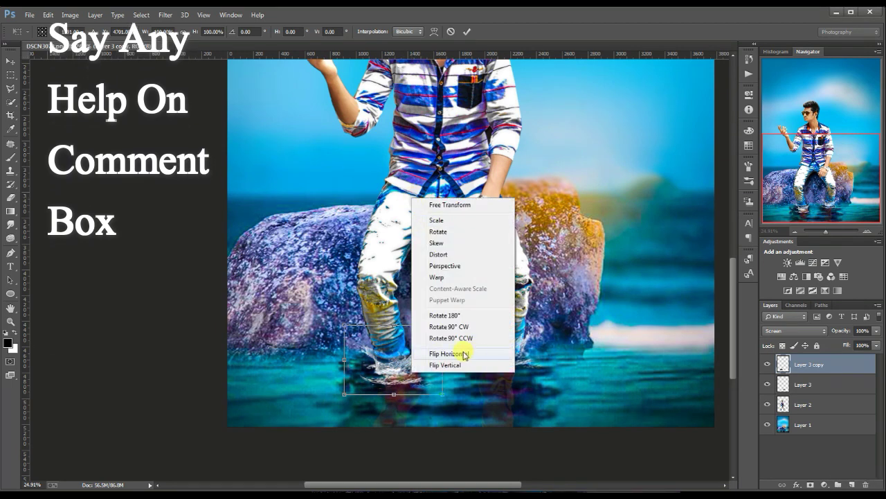
left_click(516, 352)
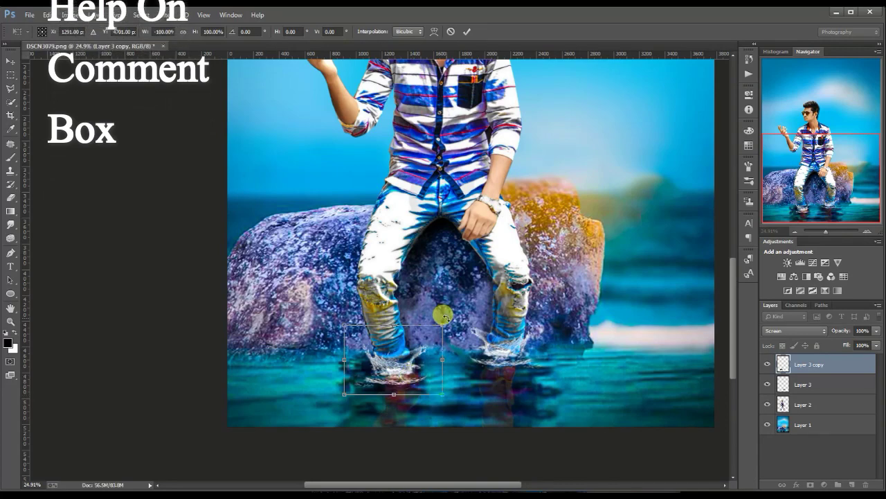
left_click_drag(443, 312, 439, 307)
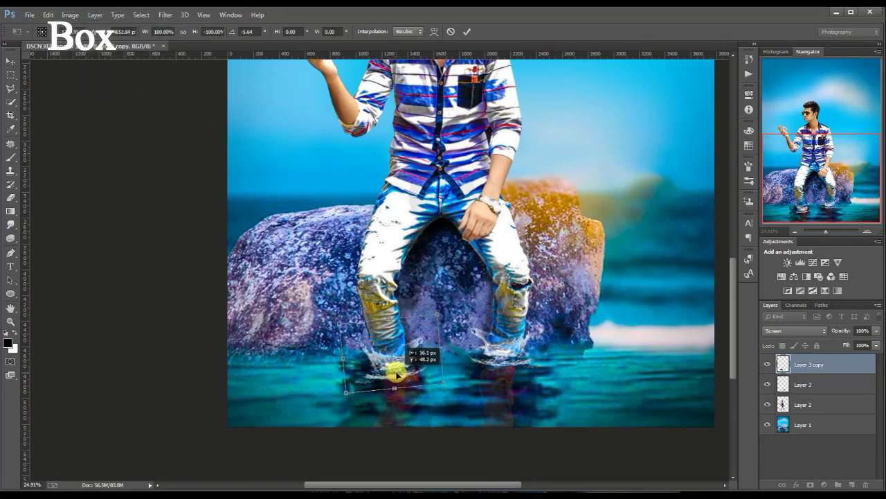
key("Return")
left_click(580, 354)
key("ctrl+minus")
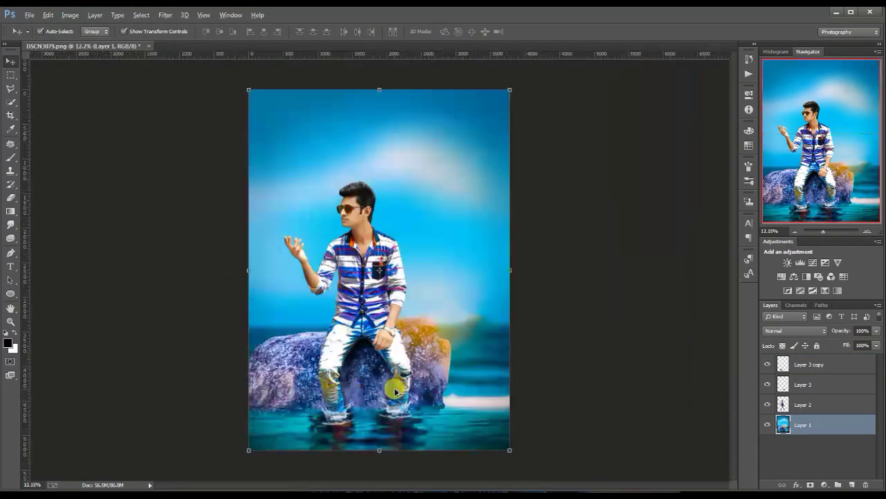
scroll(324, 383, "up", 5)
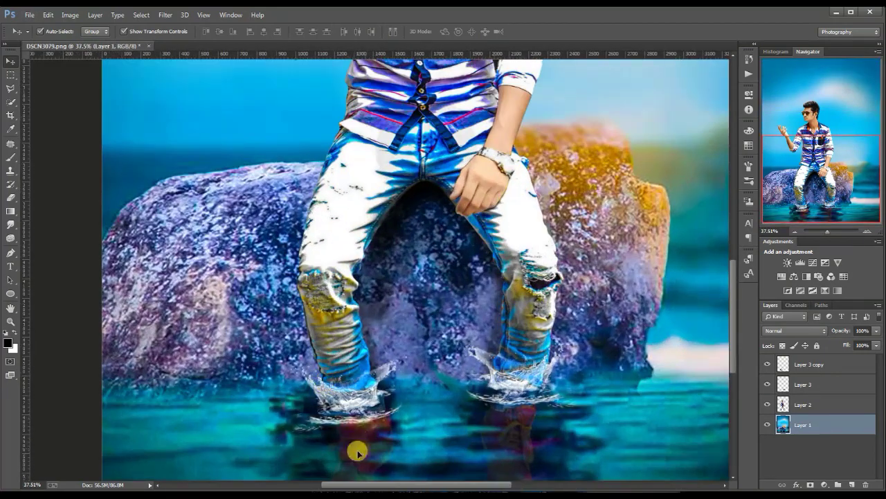
Nudge the copied splash slightly right, then make Layer 3 active with the Eraser and fit the view.
left_click(360, 438)
left_click_drag(360, 438, 365, 437)
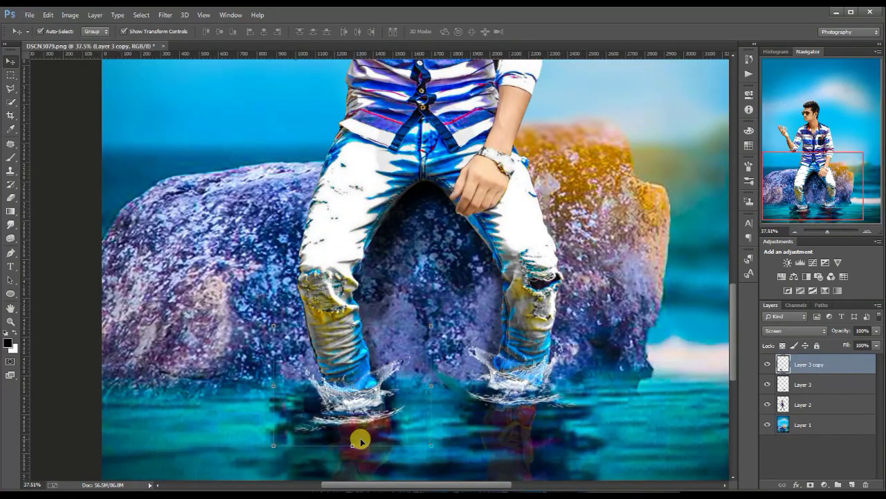
left_click(10, 198)
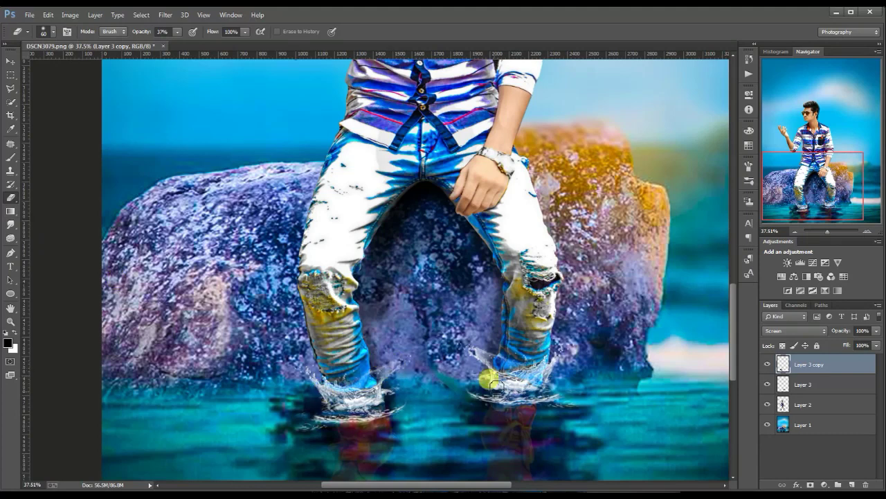
left_click(804, 384)
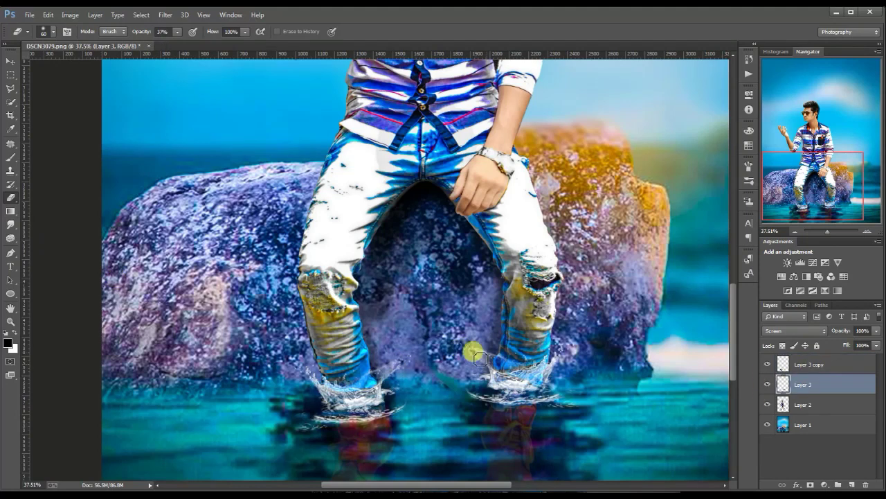
key("ctrl+0")
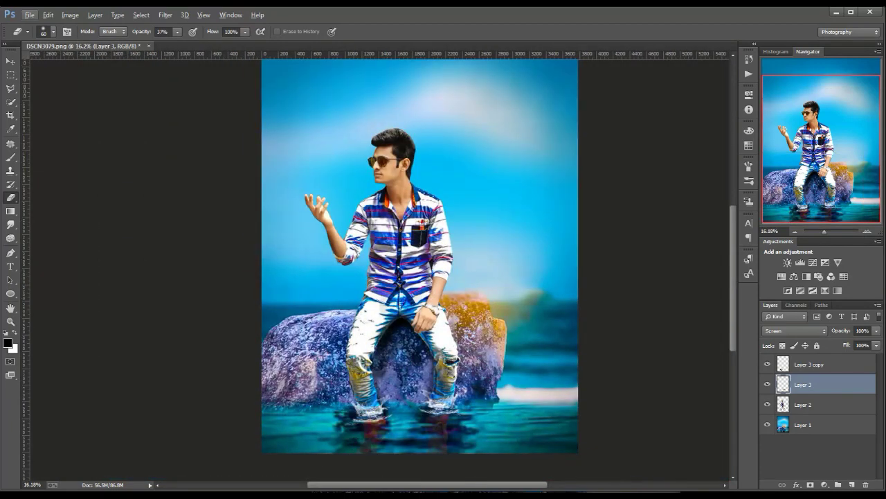
left_click(29, 15)
Open the water dove image and drag it into the main composition.
left_click(31, 39)
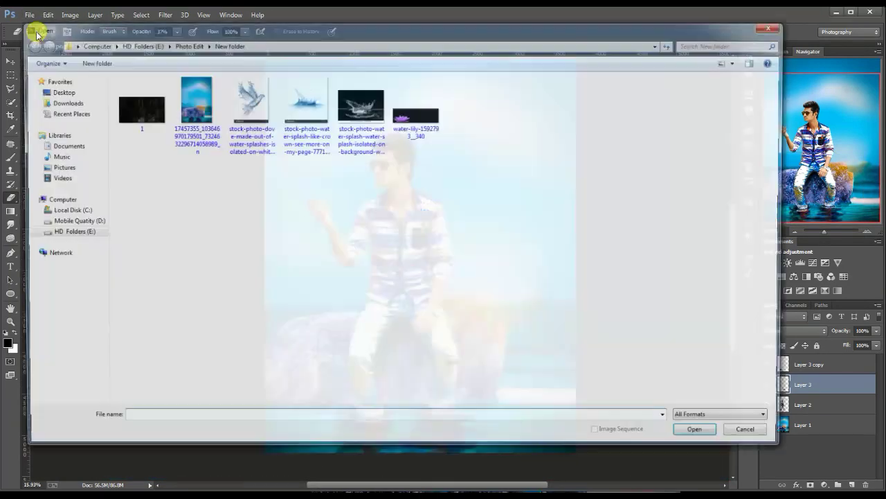
left_click(248, 100)
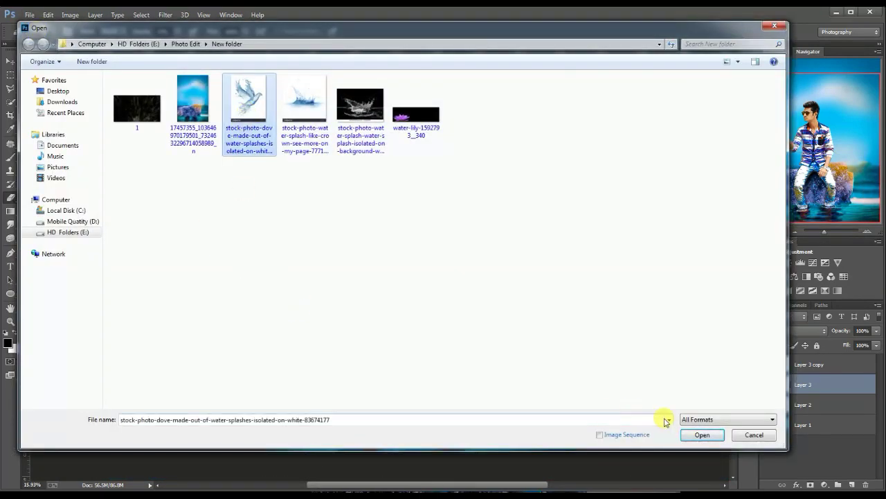
left_click(702, 434)
left_click(10, 60)
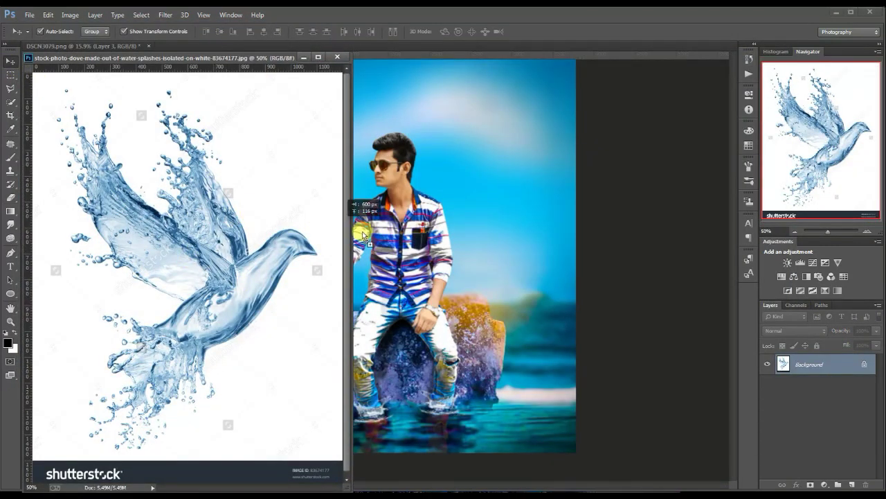
left_click_drag(190, 255, 427, 210)
Flip the dove horizontally and place it above the man's raised hand.
key("ctrl+t")
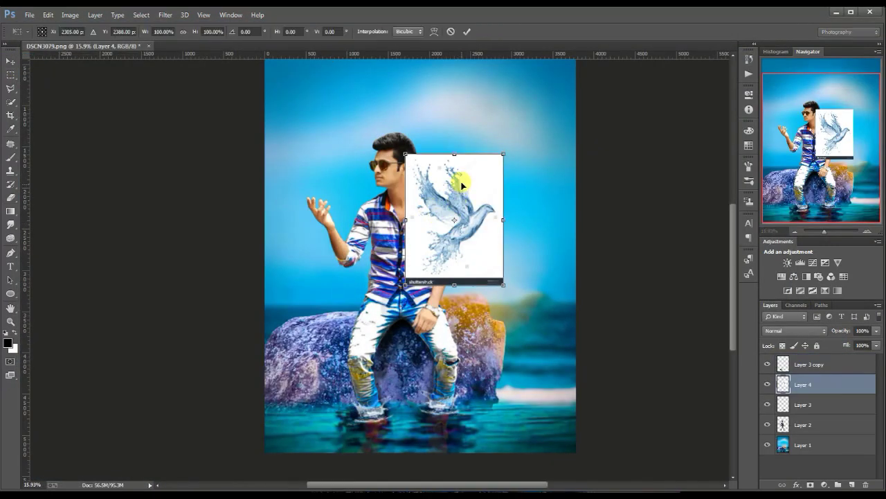
right_click(453, 179)
left_click(500, 336)
left_click_drag(439, 227, 299, 180)
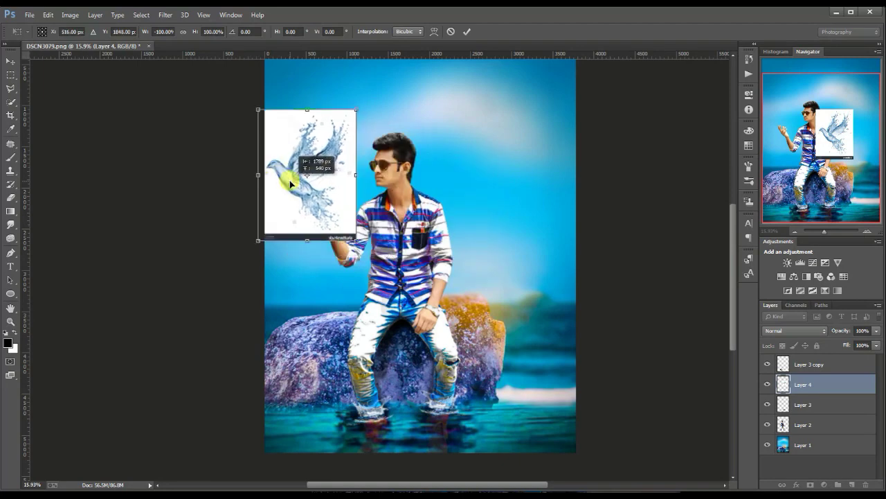
Set the dove layer's blend mode to Multiply and commit the transform.
left_click(793, 335)
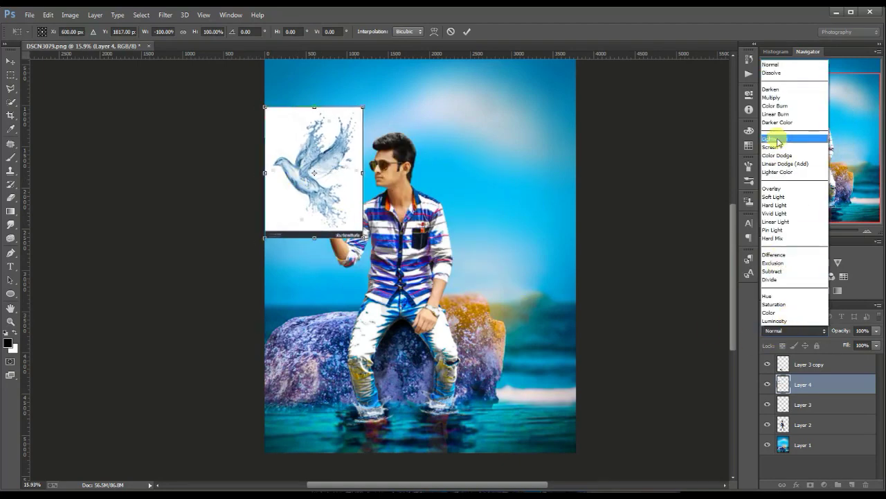
key("Escape")
key("ctrl+plus")
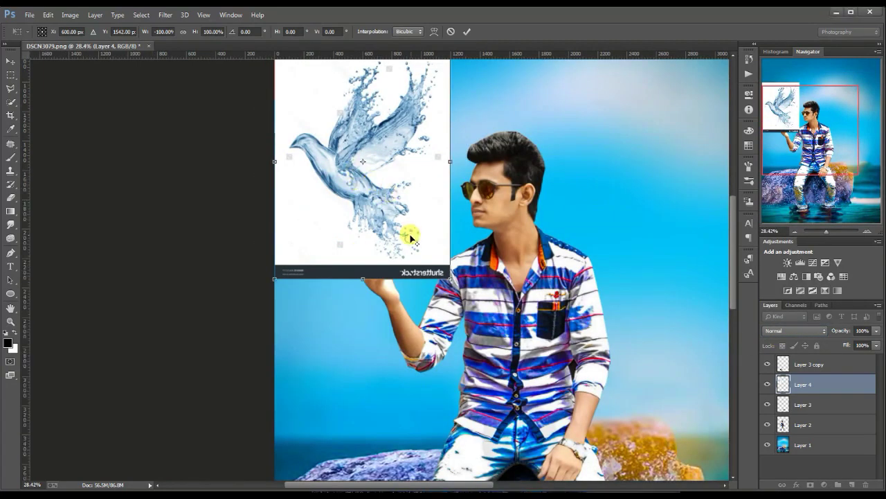
scroll(412, 229, "down", 3)
left_click(795, 331)
left_click(772, 97)
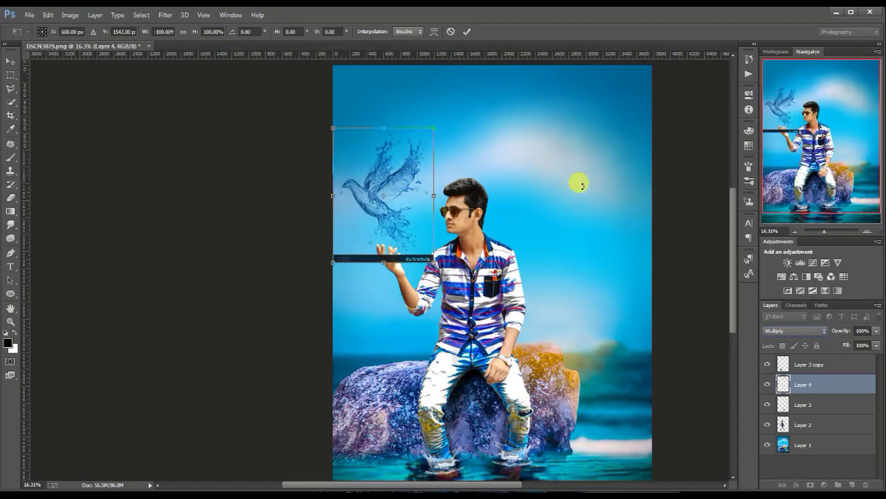
key("Return")
scroll(366, 233, "up", 1)
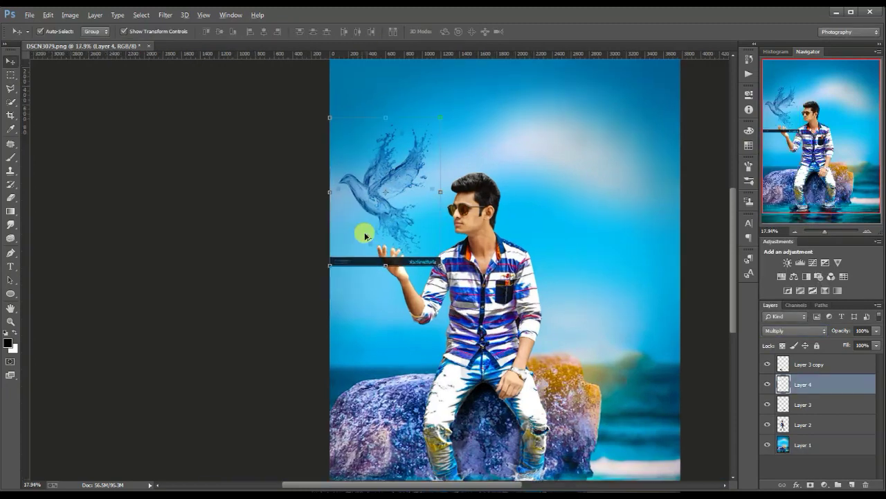
scroll(367, 233, "up", 3)
Erase the watermark bar and stray splashes around the dove with a 100% opacity eraser.
left_click(11, 198)
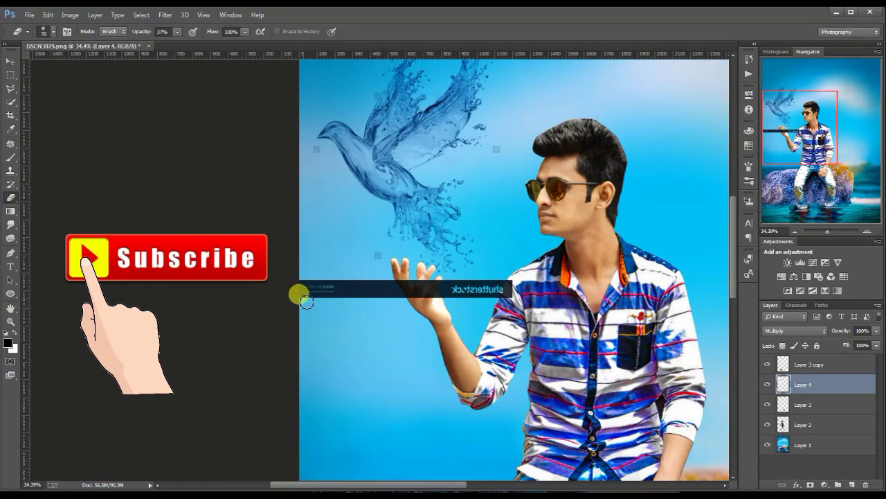
left_click(177, 31)
left_click_drag(176, 44, 212, 43)
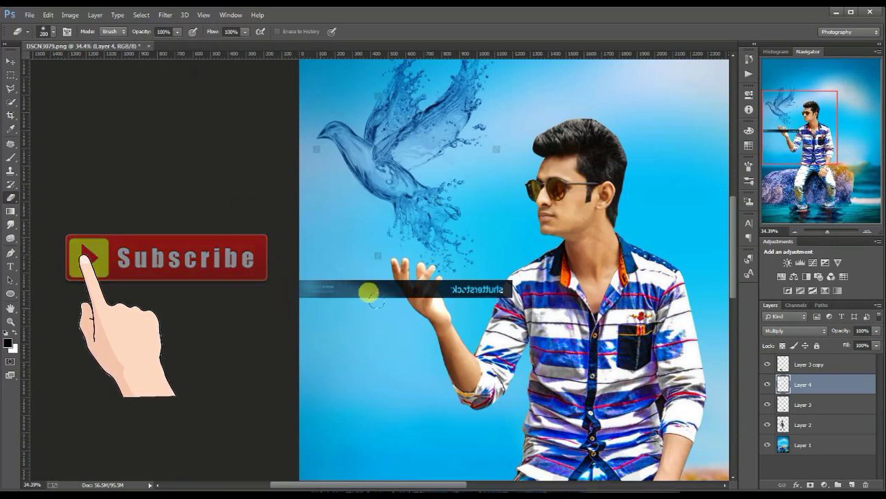
mouse_move(368, 293)
left_mouse_down()
mouse_move(279, 272)
mouse_move(481, 273)
left_mouse_up()
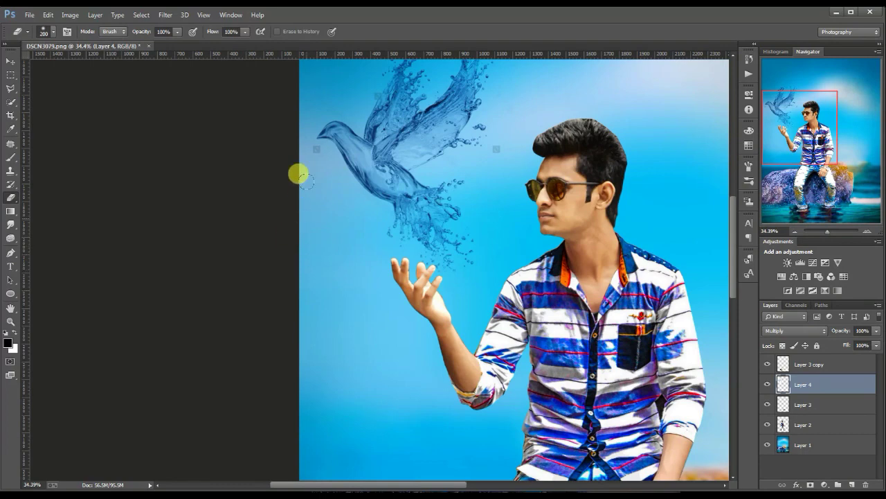
right_click(323, 241)
double_click(354, 312)
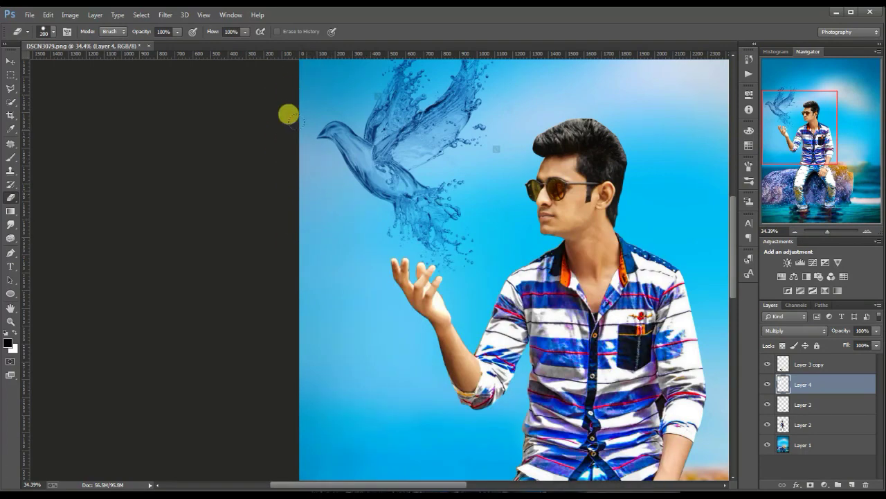
Zoom out to fit, then move the dove down above the raised hand with the Move tool (V).
scroll(291, 139, "up", 3)
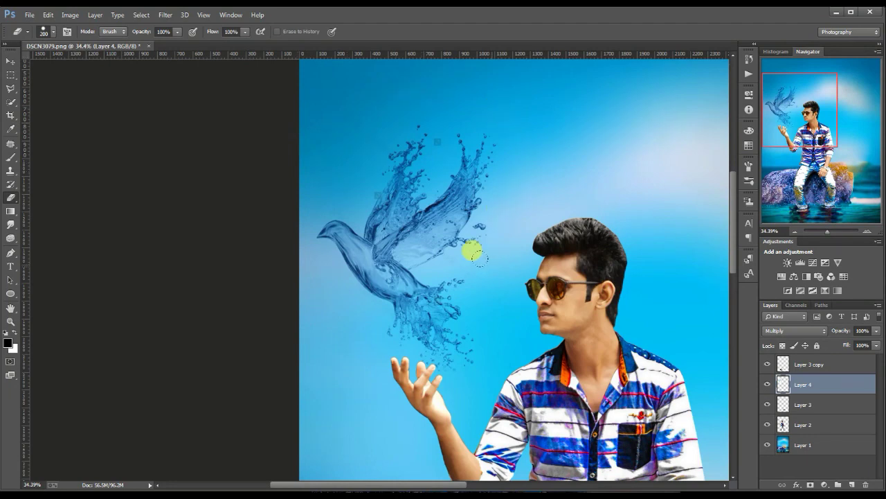
scroll(270, 291, "up", 4)
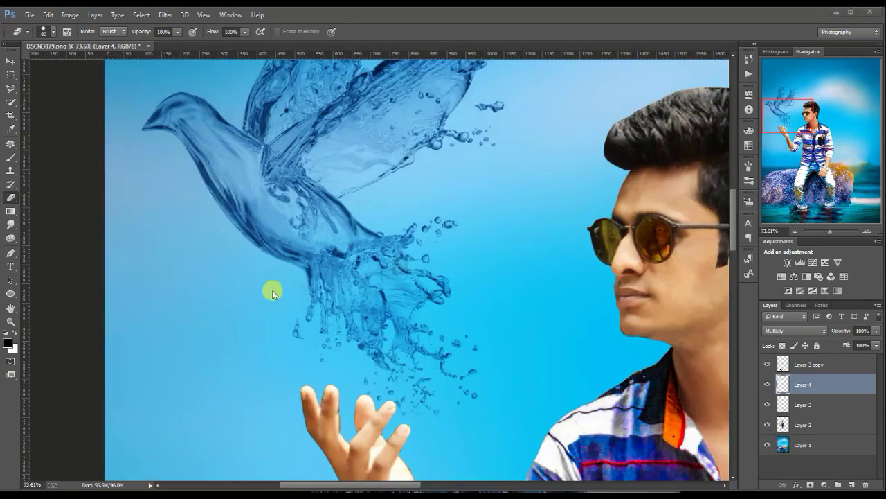
scroll(208, 250, "down", 3)
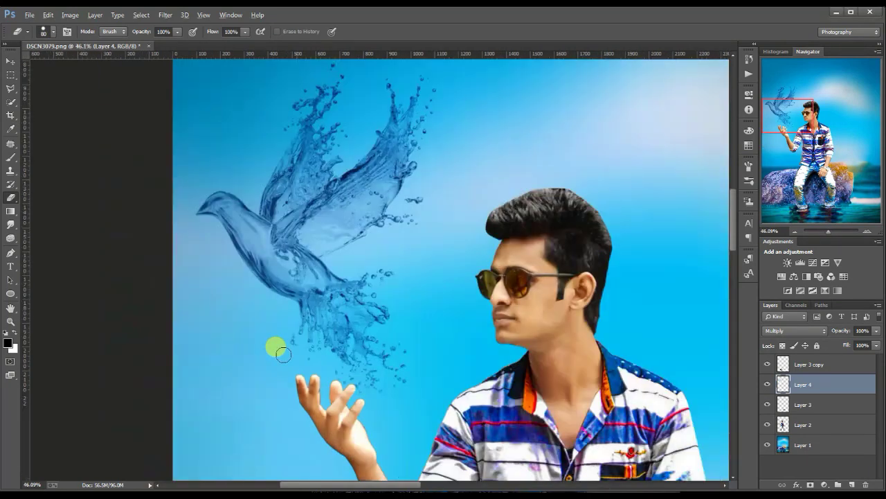
scroll(274, 347, "down", 2)
scroll(491, 480, "left", 2)
scroll(413, 419, "down", 2)
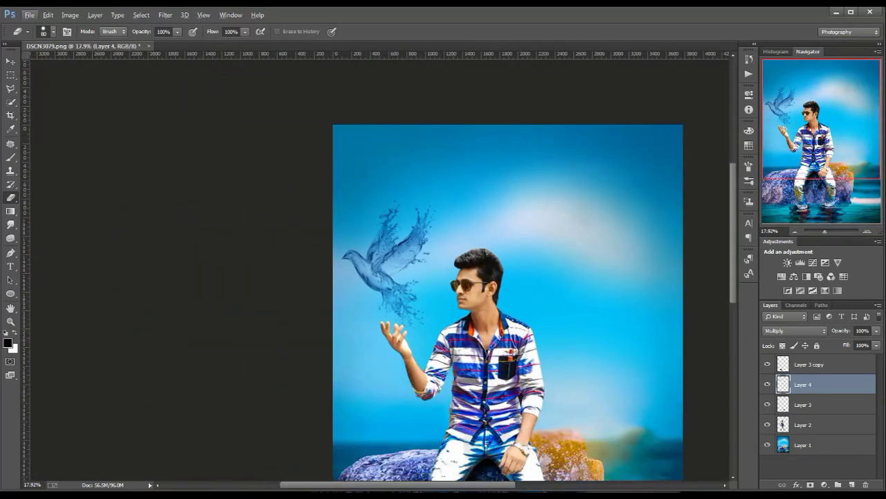
key("v")
mouse_move(390, 248)
left_mouse_down()
mouse_move(378, 270)
mouse_move(403, 273)
left_mouse_up()
Scale the dove to about 73%, nudge it onto the hand, and tilt it about 4°.
key("ctrl+t")
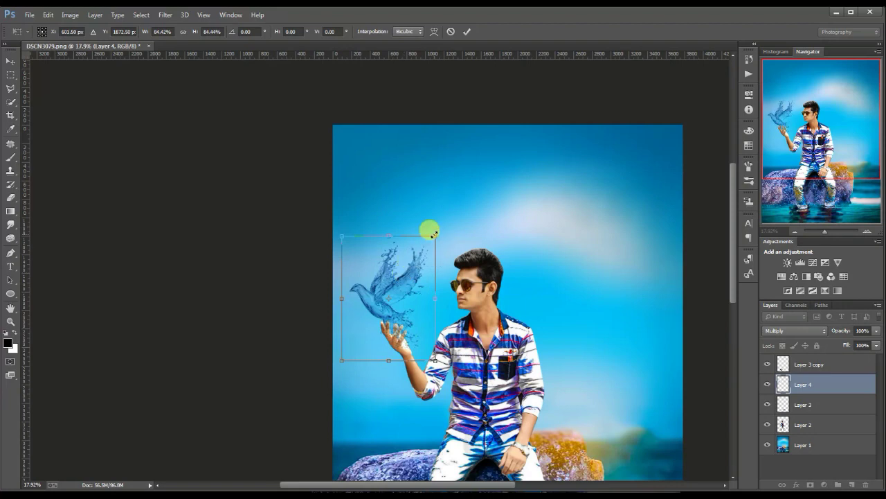
left_click_drag(435, 236, 428, 242)
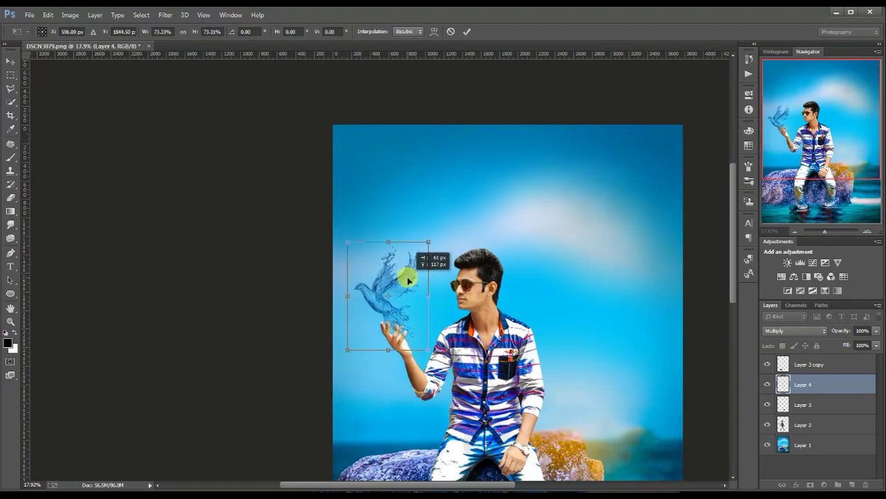
left_click_drag(409, 280, 409, 281)
left_click_drag(433, 230, 431, 232)
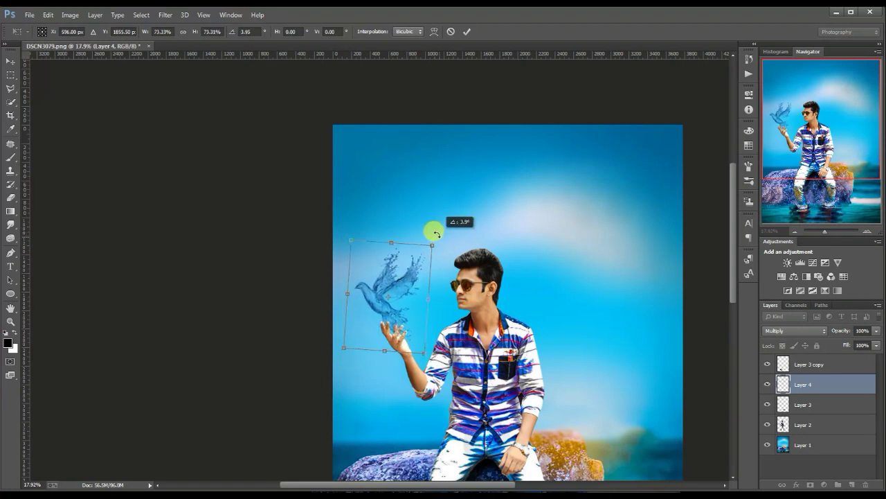
key("Return")
left_click(417, 304)
left_click(405, 346)
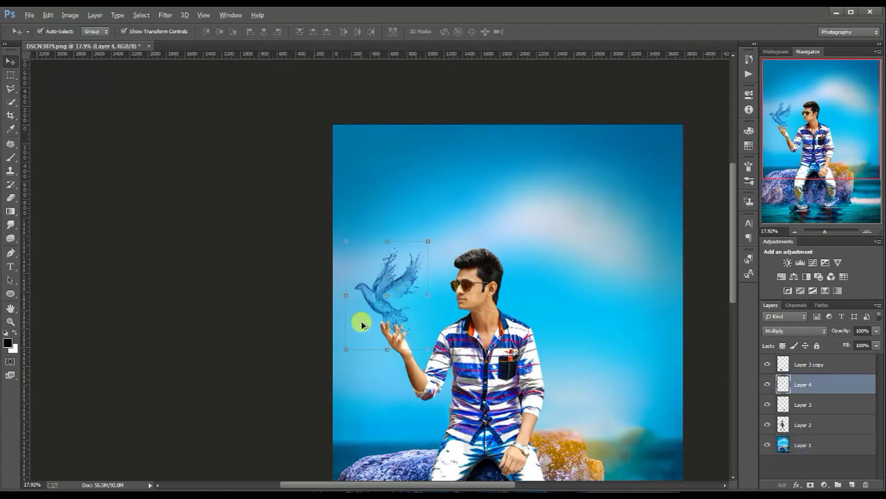
Drop the dove to 48% opacity, erase it over the fingers, then restore 100% opacity.
scroll(362, 324, "up", 3)
scroll(443, 345, "up", 2)
scroll(475, 353, "up", 2)
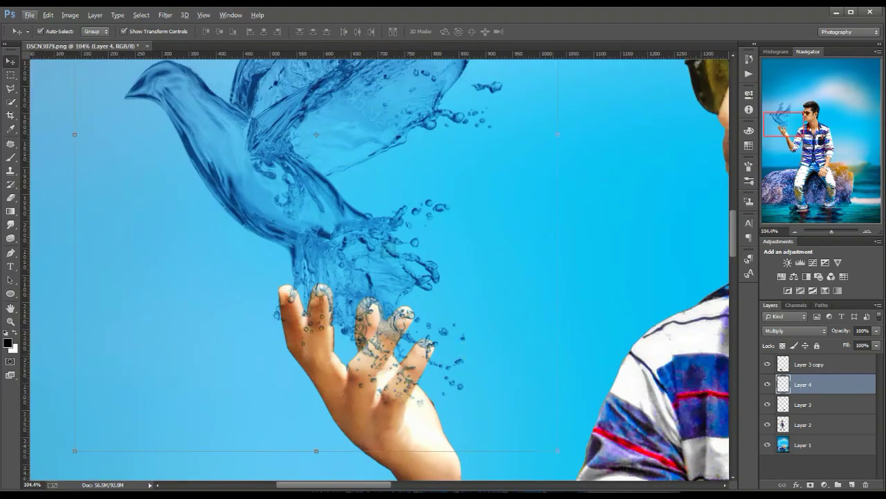
left_click(9, 199)
left_click_drag(875, 336, 850, 344)
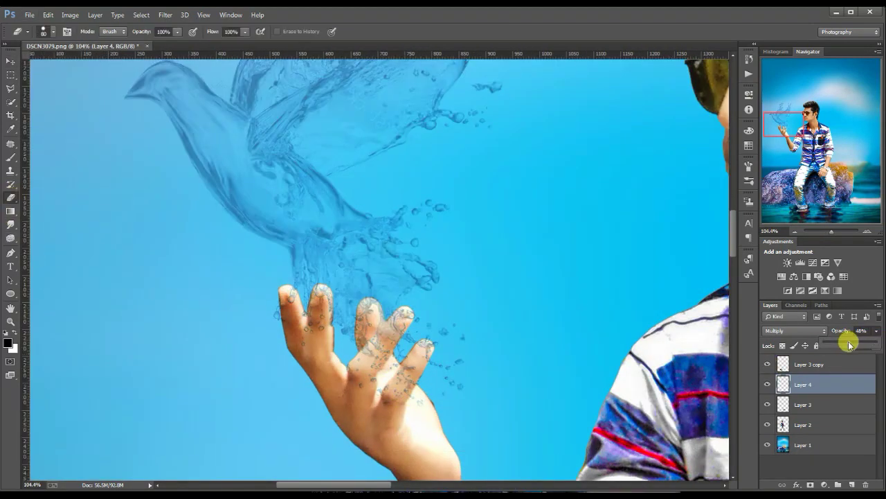
key("bracketleft")
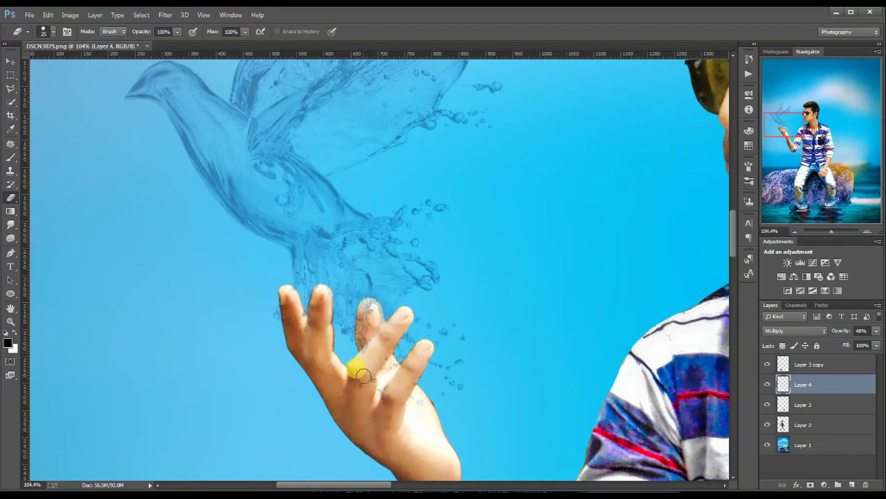
scroll(363, 375, "down", 5)
left_click(876, 330)
left_click_drag(850, 341, 878, 341)
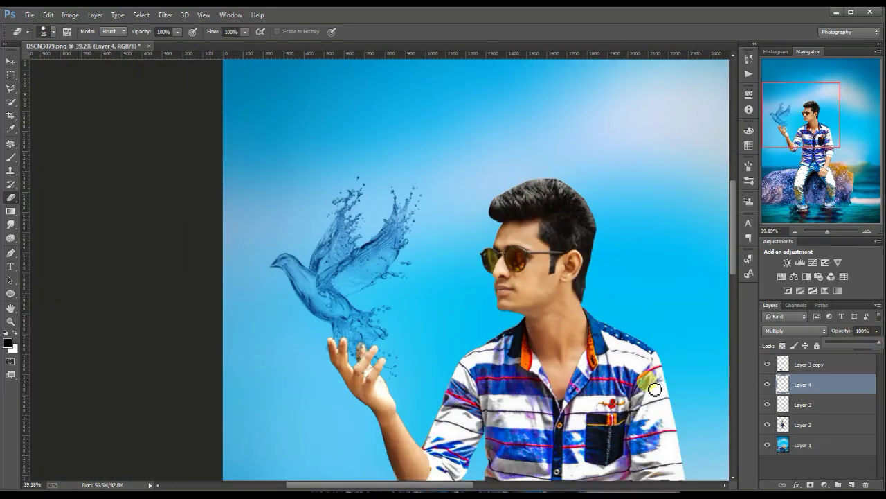
Alt-drag a dove copy over the hand, move it behind the man, and erase the overlap.
mouse_move(375, 321)
left_mouse_down()
mouse_move(372, 365)
mouse_move(326, 330)
mouse_move(331, 341)
left_mouse_up()
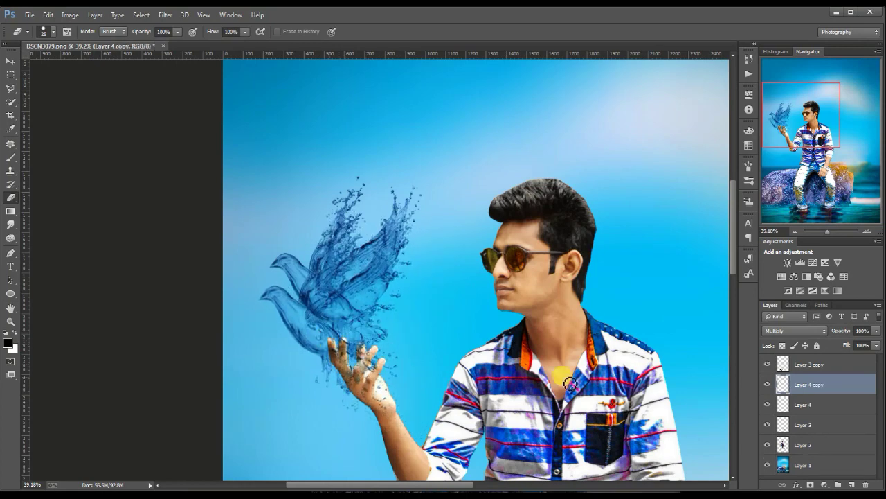
left_click_drag(824, 388, 823, 449)
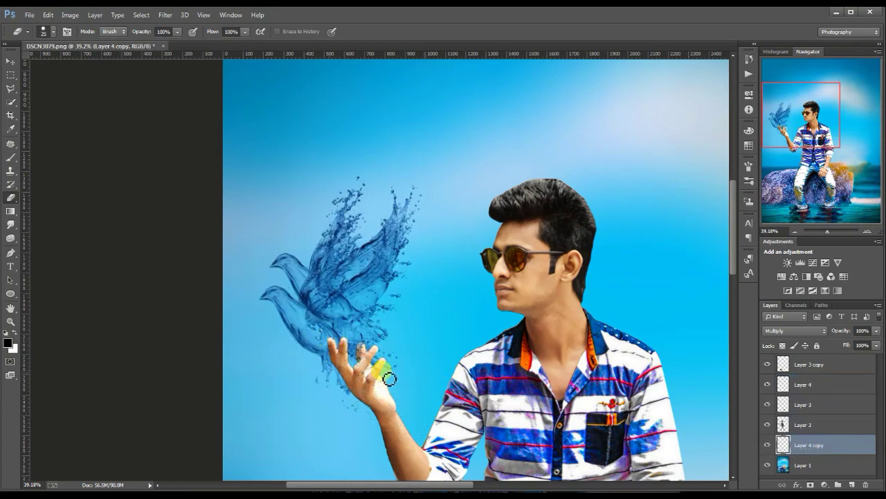
left_click_drag(261, 312, 270, 291)
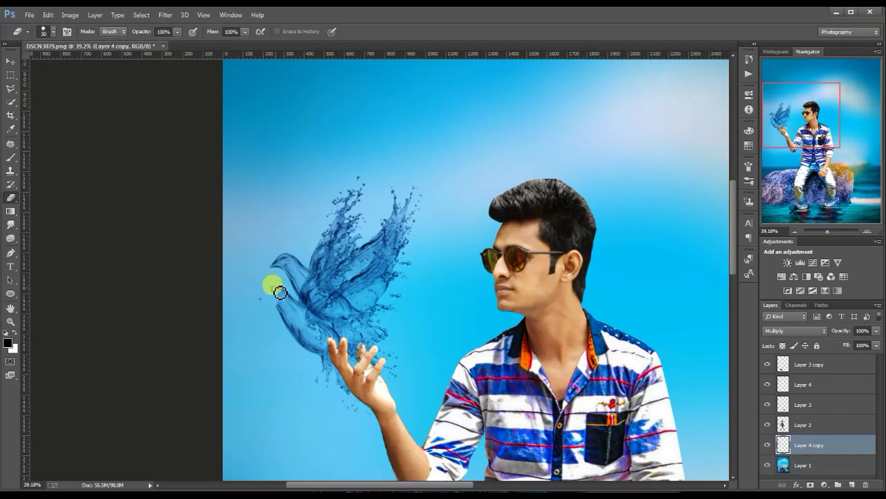
mouse_move(297, 321)
left_mouse_down()
mouse_move(296, 295)
mouse_move(332, 222)
mouse_move(356, 303)
mouse_move(402, 231)
mouse_move(347, 276)
mouse_move(316, 348)
left_mouse_up()
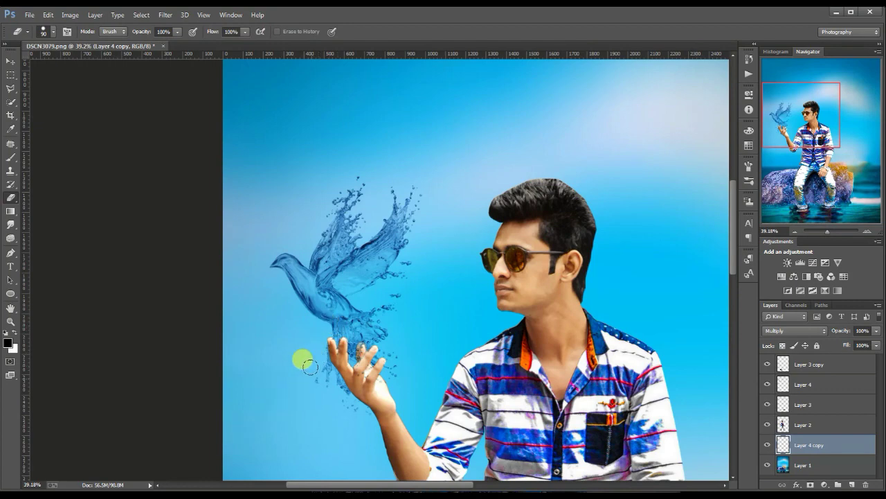
left_click(876, 346)
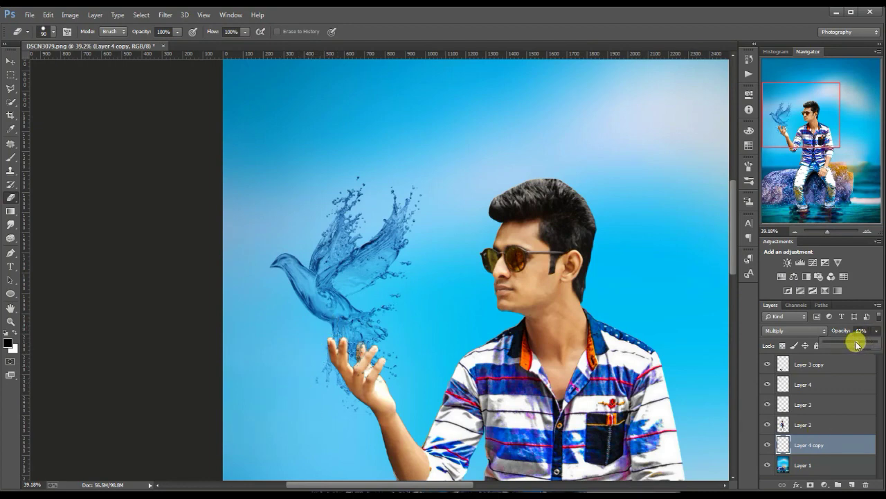
Alt-drag a new copy of Layer 4 copy below the hand and reorder it in the Layers panel.
key("m")
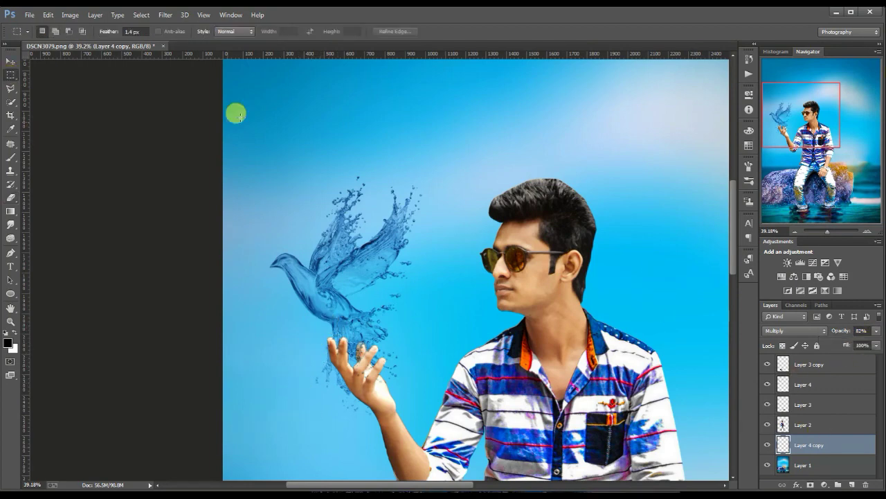
scroll(324, 208, "down", 3, "alt")
scroll(293, 249, "down", 1, "alt")
scroll(303, 292, "up", 2, "alt")
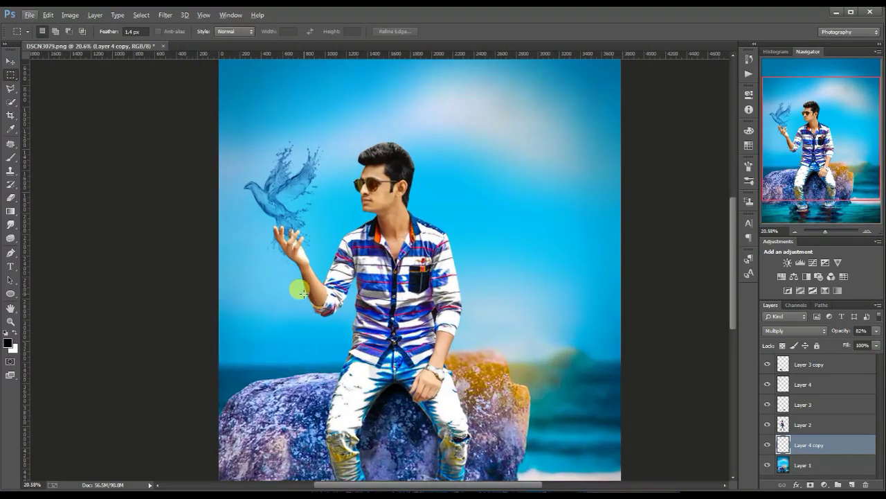
left_click(259, 284, "ctrl")
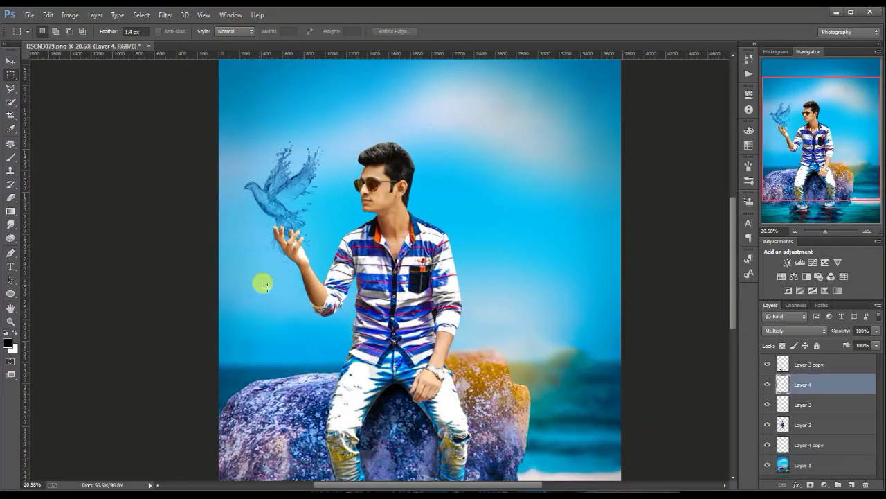
left_click(817, 446)
left_click_drag(284, 294, 260, 352)
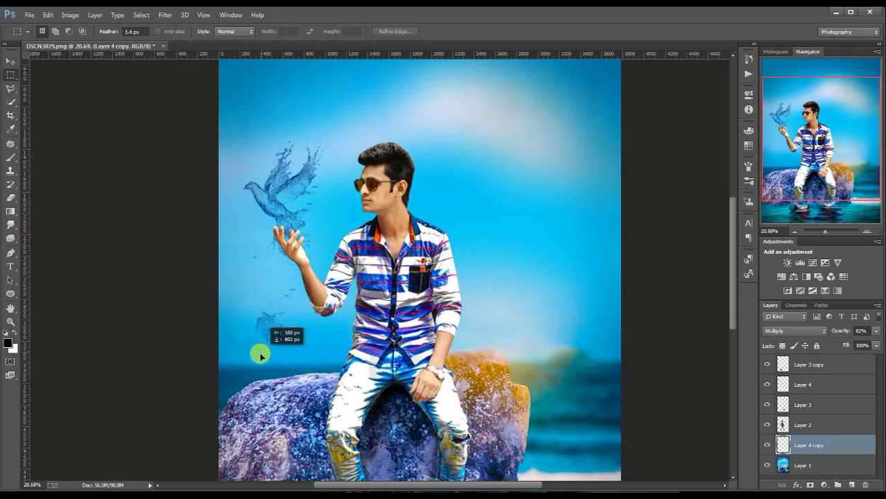
left_click_drag(818, 440, 814, 389)
Position the new splash copy just under the hand.
scroll(265, 350, "up", 1)
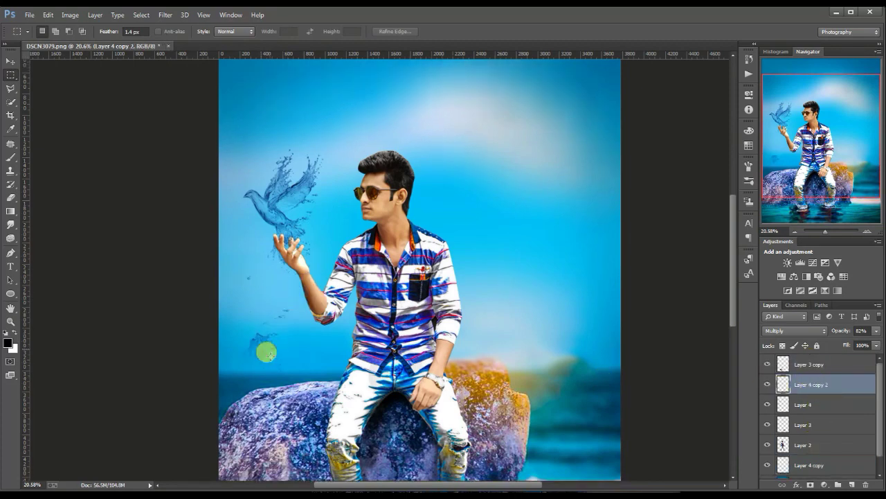
mouse_move(265, 350)
left_mouse_down()
mouse_move(284, 269)
mouse_move(262, 308)
left_mouse_up()
left_click(9, 198)
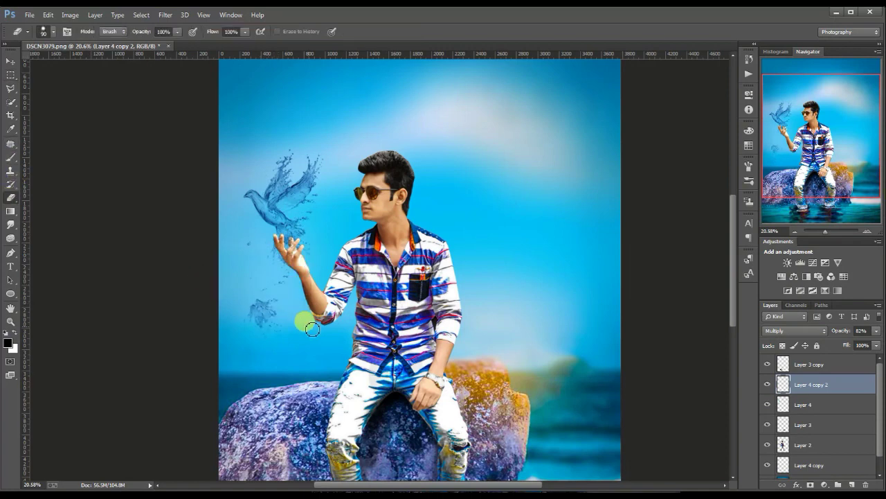
right_click(267, 281)
key("Escape")
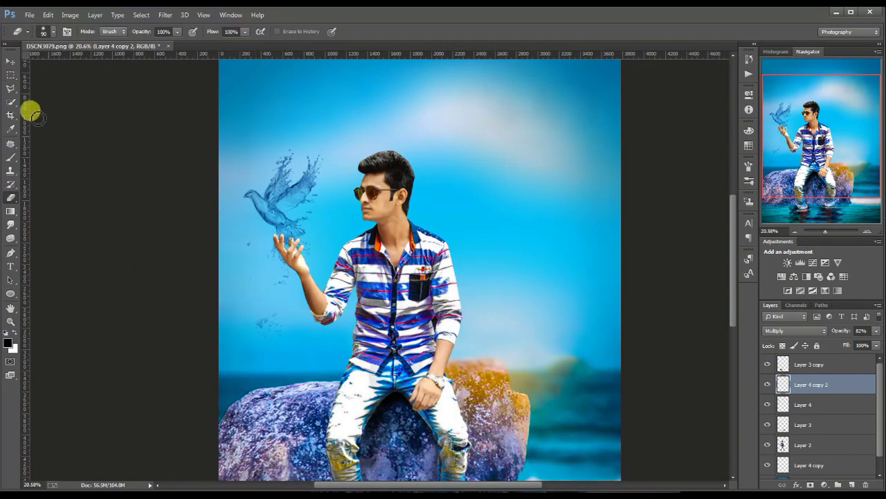
left_click(11, 60)
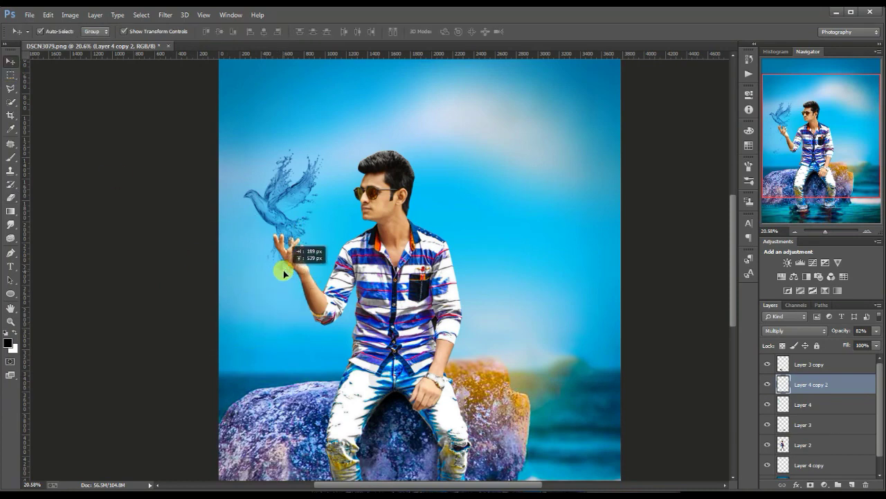
left_click_drag(275, 290, 281, 271)
Clear the layer selection and bring up File > Open for another stock image.
left_click(279, 336)
left_click(128, 284)
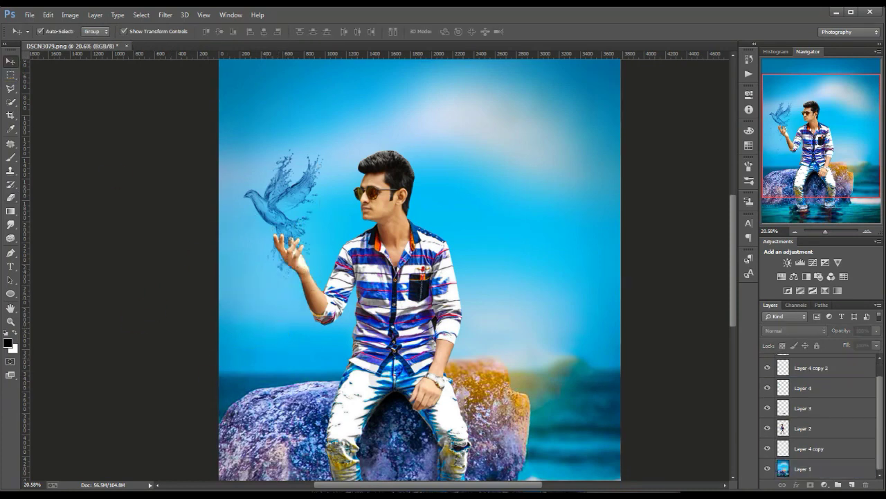
scroll(523, 363, "down", 3)
left_click(30, 15)
left_click(41, 31)
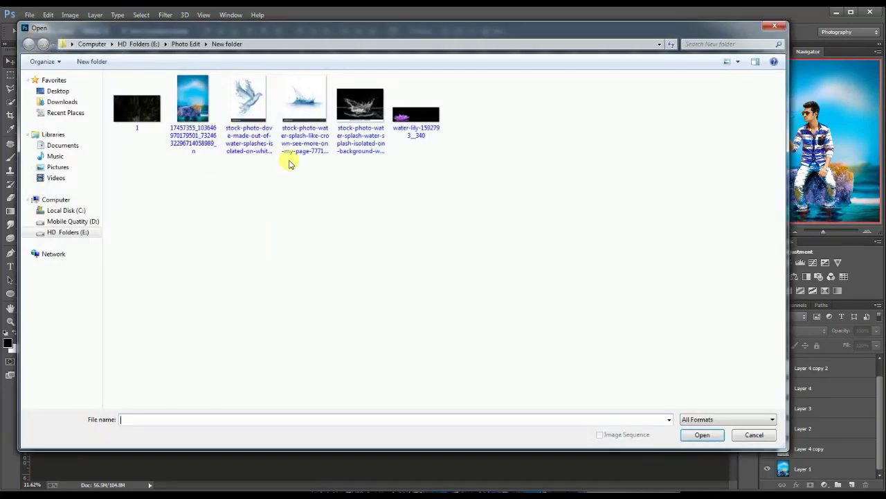
Open the water lily image, select the lily, and bring it into the composite.
left_click(415, 104)
left_click(696, 431)
left_click(10, 74)
left_click_drag(259, 131, 25, 251)
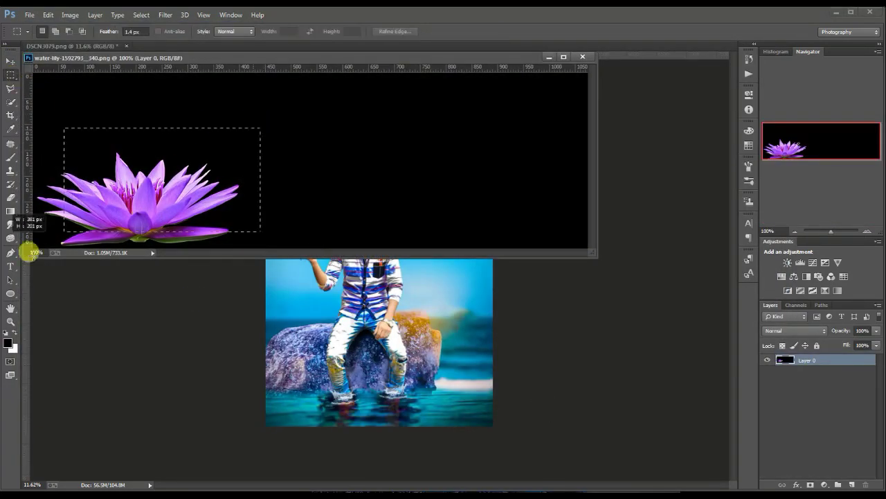
mouse_move(166, 205)
left_mouse_down()
mouse_move(170, 244)
mouse_move(351, 378)
mouse_move(395, 356)
mouse_move(459, 416)
left_mouse_up()
key("v")
left_click(582, 56)
key("Return")
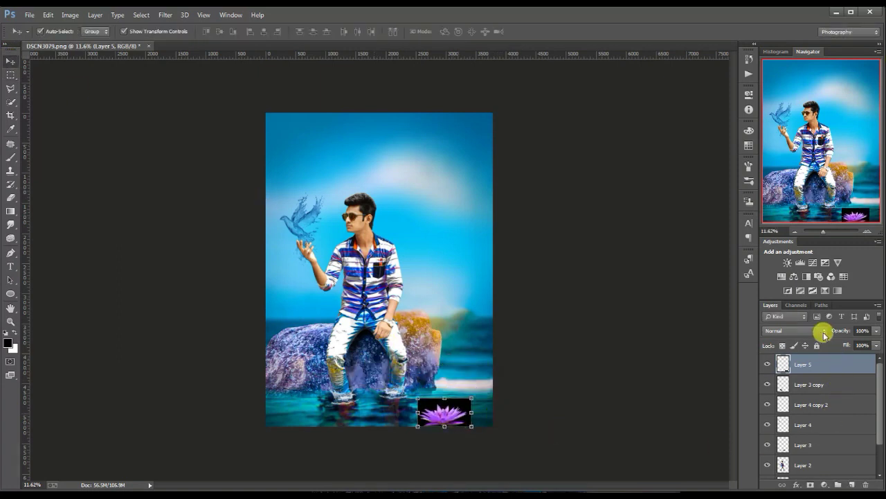
Set the lily layer to Screen blend mode and shrink it slightly.
left_click(823, 330)
left_click(790, 162)
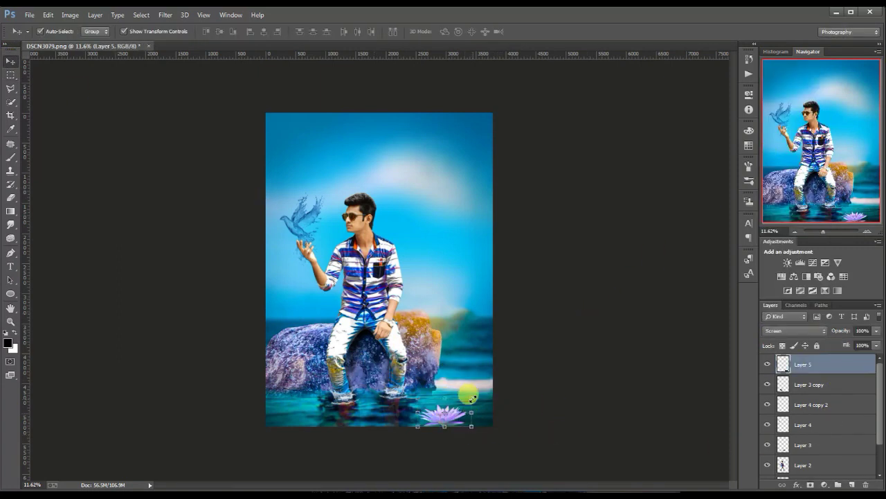
key("ctrl+t")
mouse_move(470, 412)
left_mouse_down()
mouse_move(464, 404)
mouse_move(453, 422)
mouse_move(475, 424)
left_mouse_up()
key("Return")
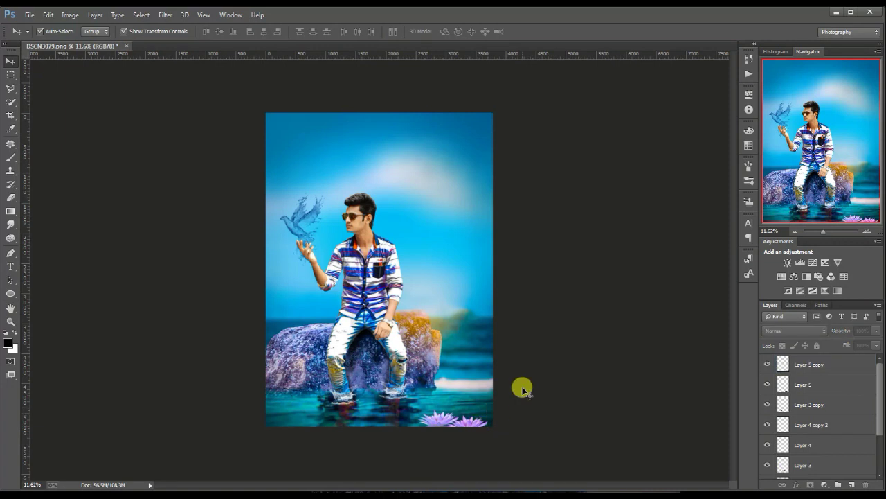
Apply a Camera Raw Filter to the ocean background with Clarity +100 and Vibrance +52.
scroll(845, 432, "down", 3)
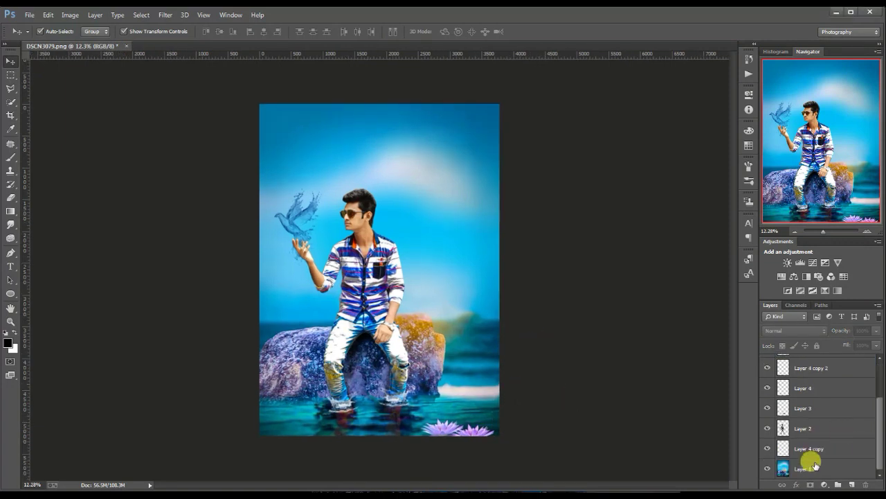
left_click(811, 468)
left_click(165, 15)
left_click(177, 74)
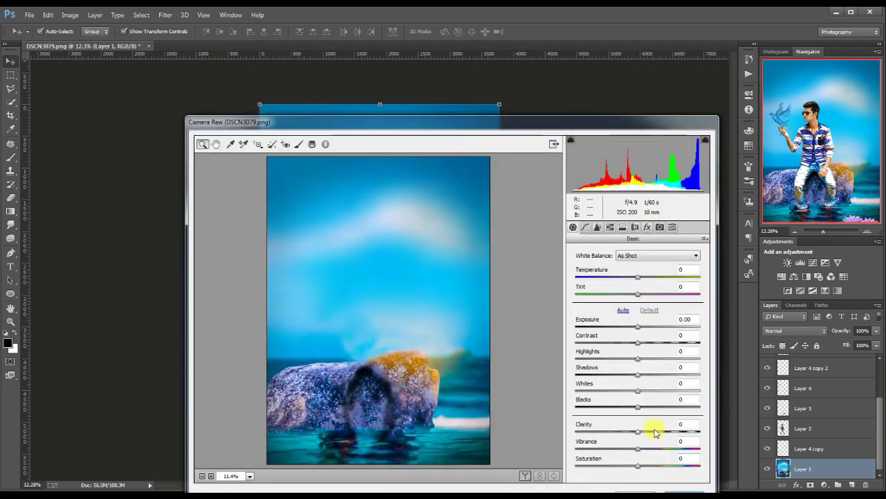
left_click_drag(698, 432, 701, 431)
left_click_drag(638, 447, 662, 445)
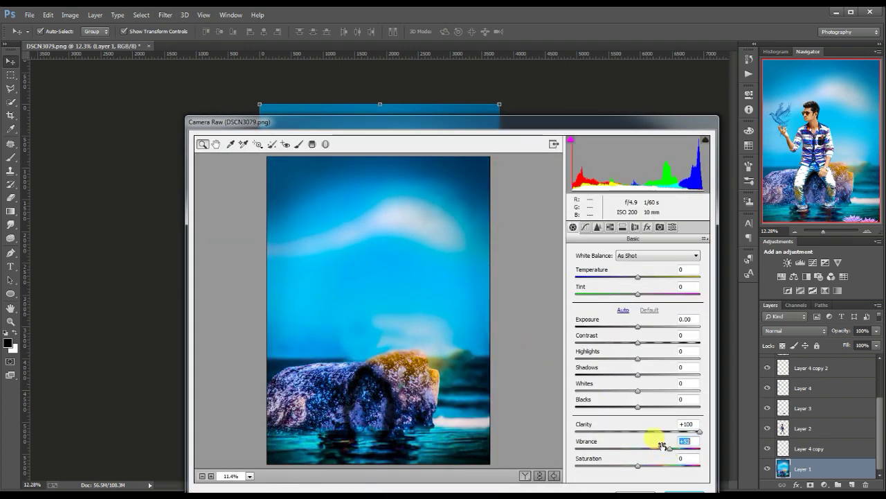
key("Return")
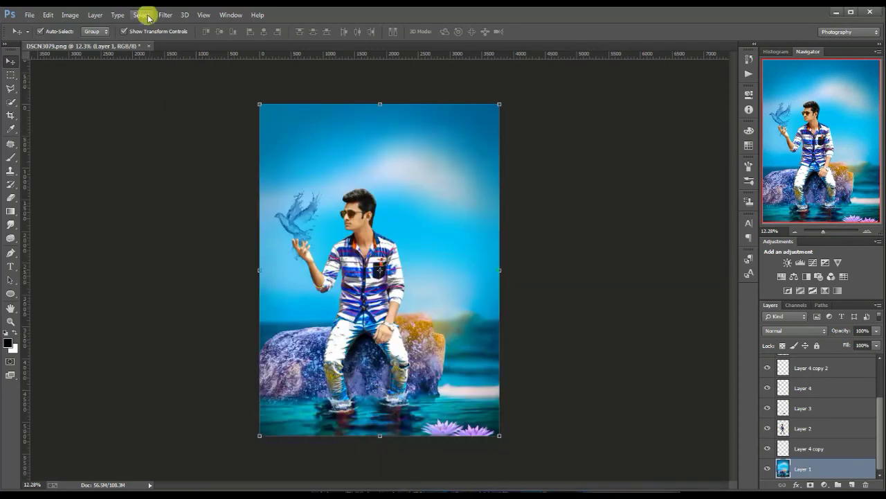
Apply Color Efex Pro 4 Dark Contrasts to the background, with control points on rock and water.
left_click(165, 14)
mouse_move(184, 281)
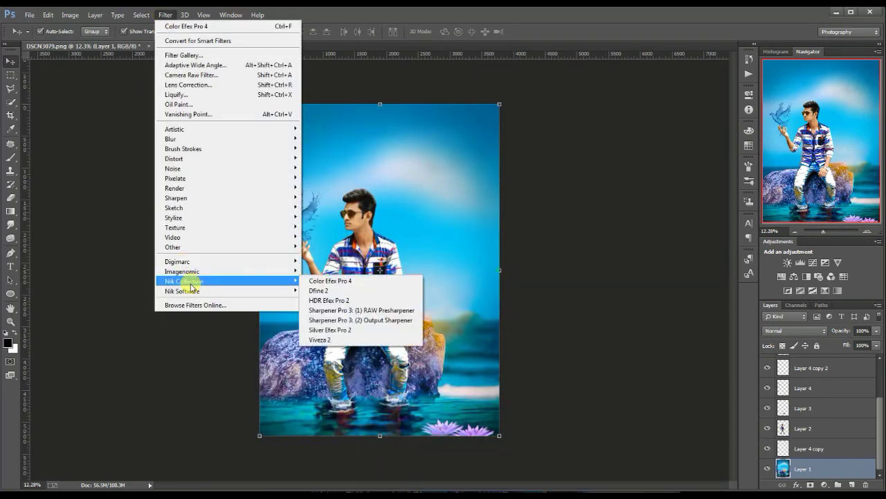
left_click(322, 280)
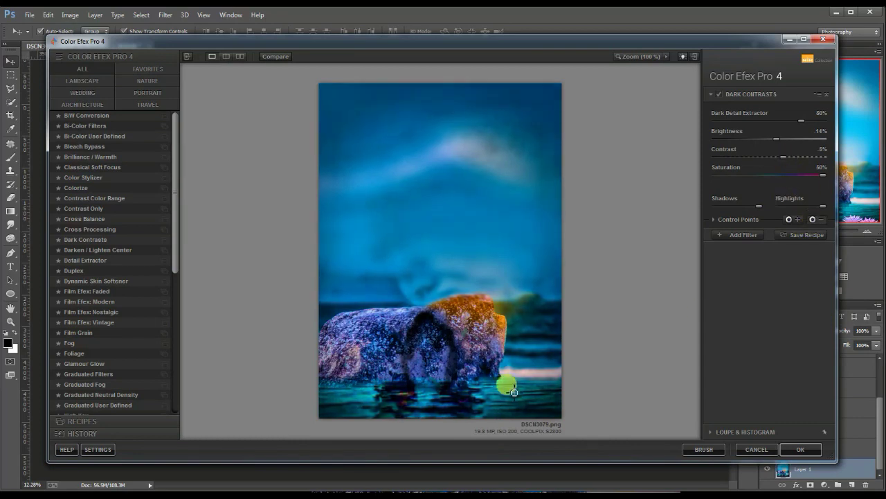
left_click(449, 344)
left_click(455, 407)
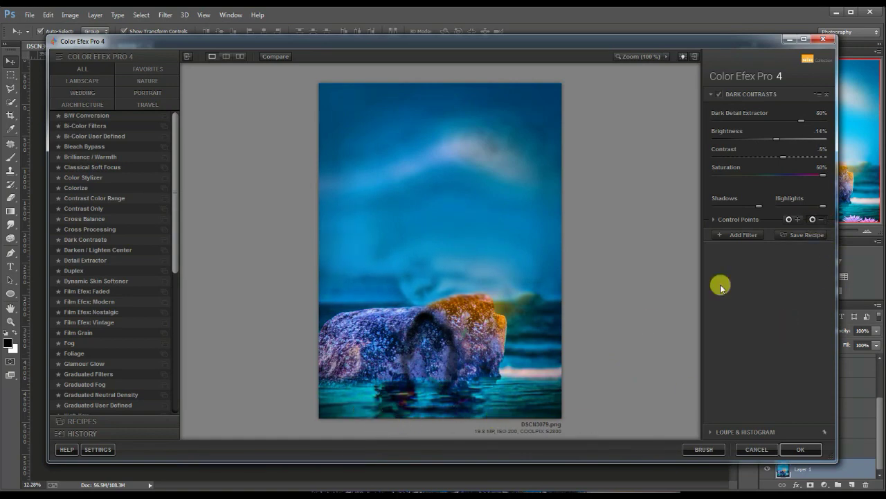
left_click(801, 450)
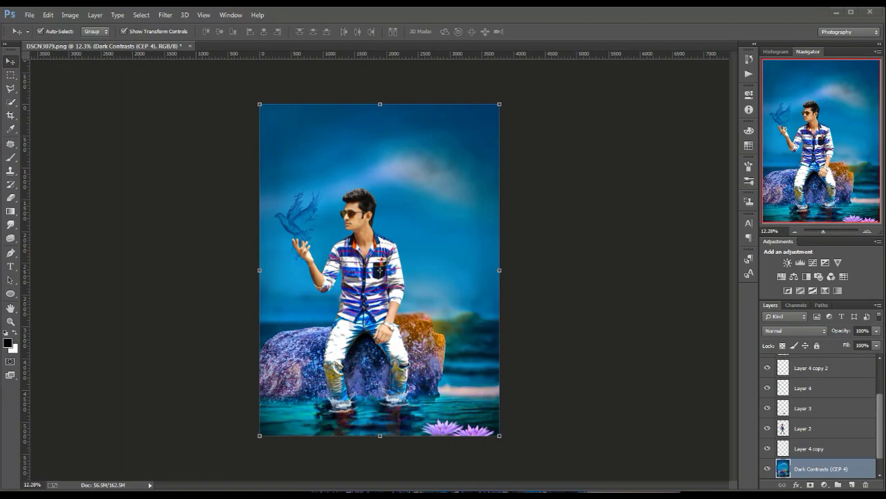
Open StylzzZ (262) from HD Folders > Photo Edit > Png File All > Lights png.
left_click(29, 15)
left_click(38, 33)
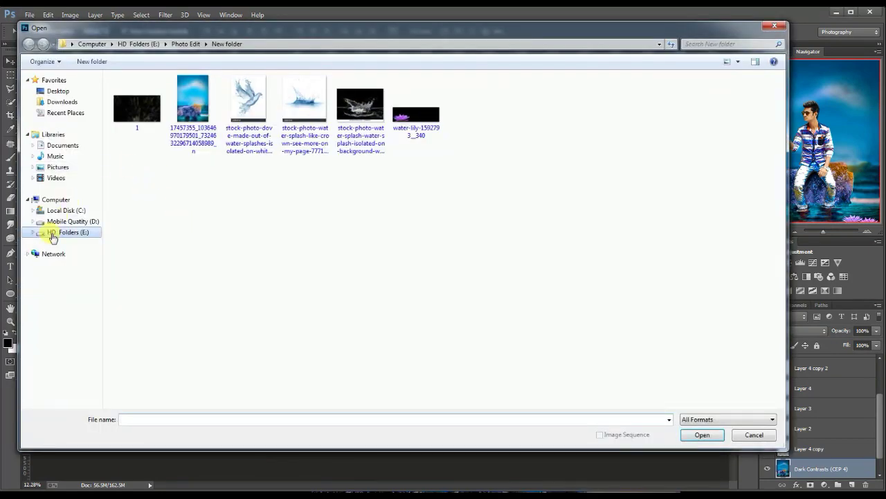
left_click(53, 235)
double_click(147, 115)
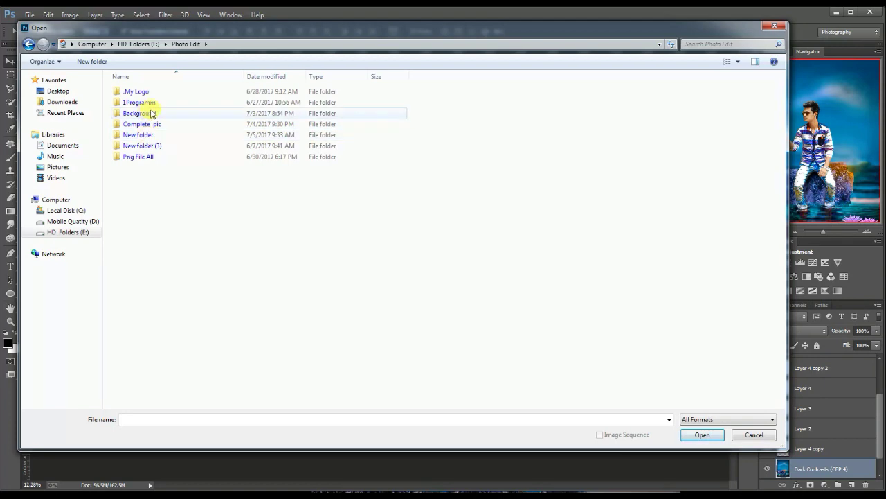
double_click(149, 157)
double_click(147, 118)
left_click(472, 104)
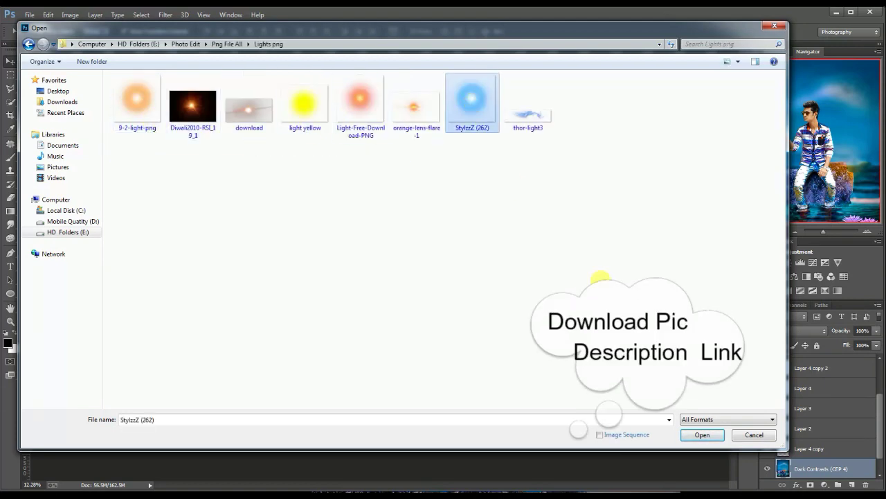
key("Return")
Drag the blue light into the composite and scale it up around the dove.
left_click_drag(155, 154, 311, 200)
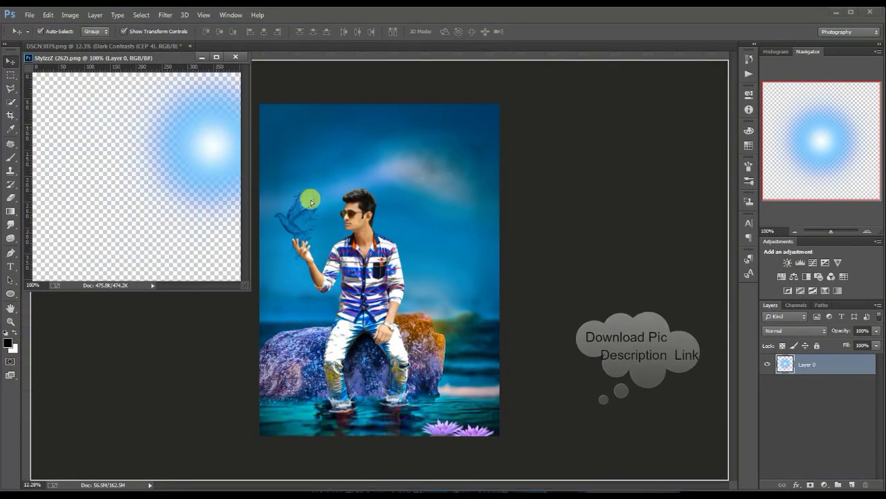
left_click(233, 56)
scroll(316, 188, "up", 1)
scroll(289, 223, "up", 3)
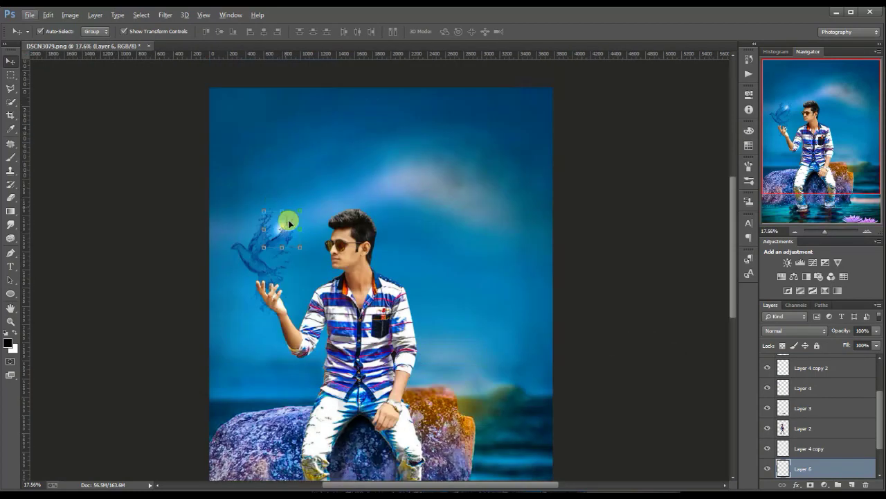
mouse_move(298, 248)
left_mouse_down()
mouse_move(475, 423)
mouse_move(401, 254)
mouse_move(295, 198)
mouse_move(298, 189)
left_mouse_up()
key("Return")
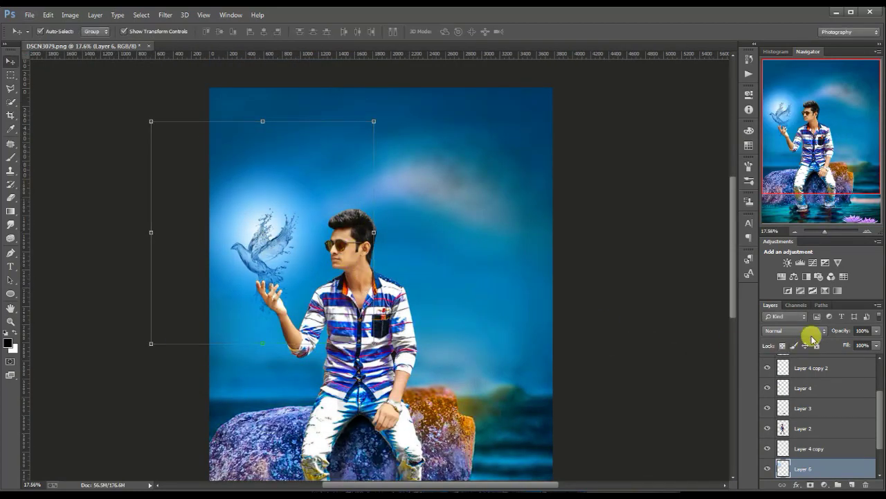
Give the light layer an additive blend mode, then cycle through other blend modes.
left_click(795, 330)
left_click(781, 147)
key("shift+minus")
key("shift+minus")
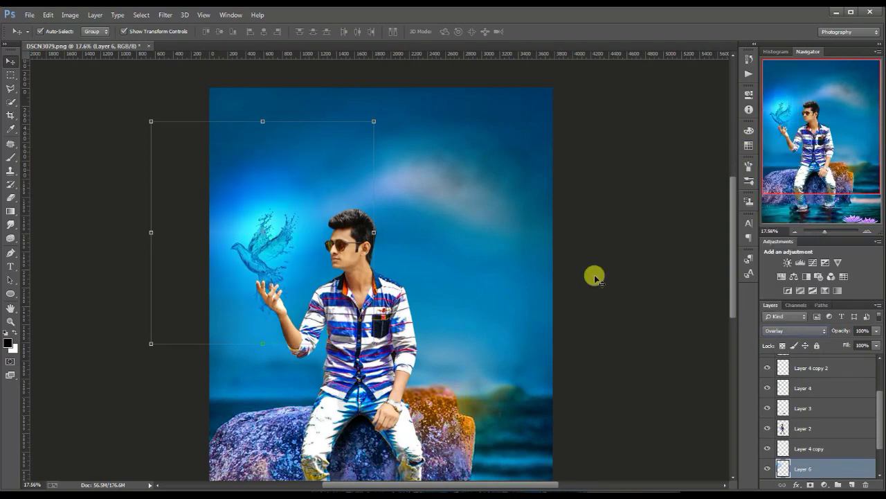
key("shift+minus")
key("shift+minus")
key("shift+minus")
key("shift+minus")
key("shift+minus")
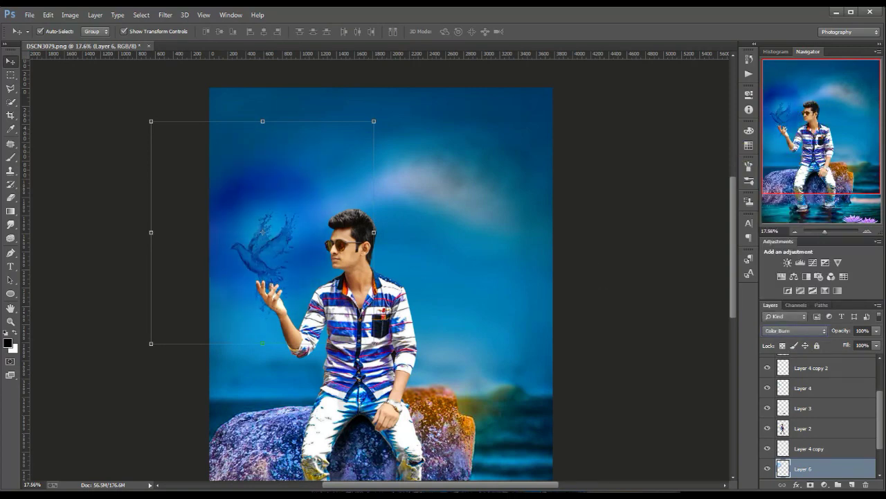
left_click(595, 278)
scroll(254, 291, "down", 2)
Start resizing the dove layer, then undo that resize.
scroll(272, 184, "up", 2)
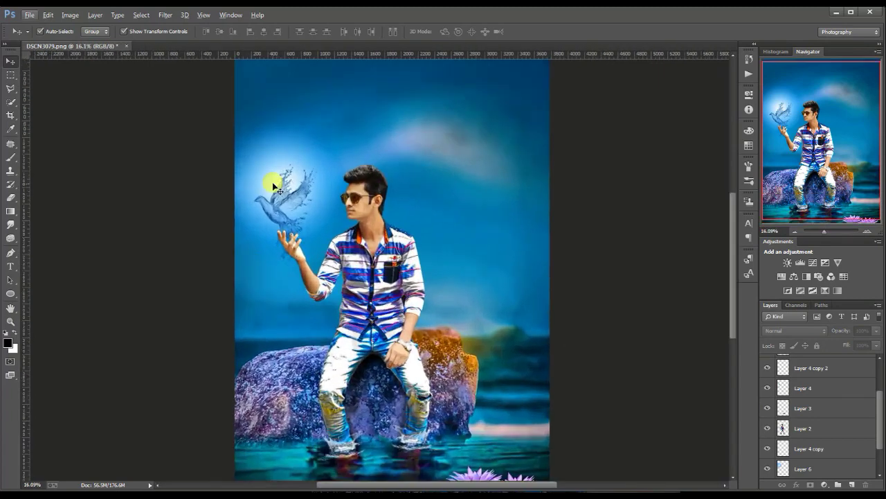
left_click(273, 184)
key("ctrl+t")
left_click_drag(321, 256, 331, 277)
key("ctrl+z")
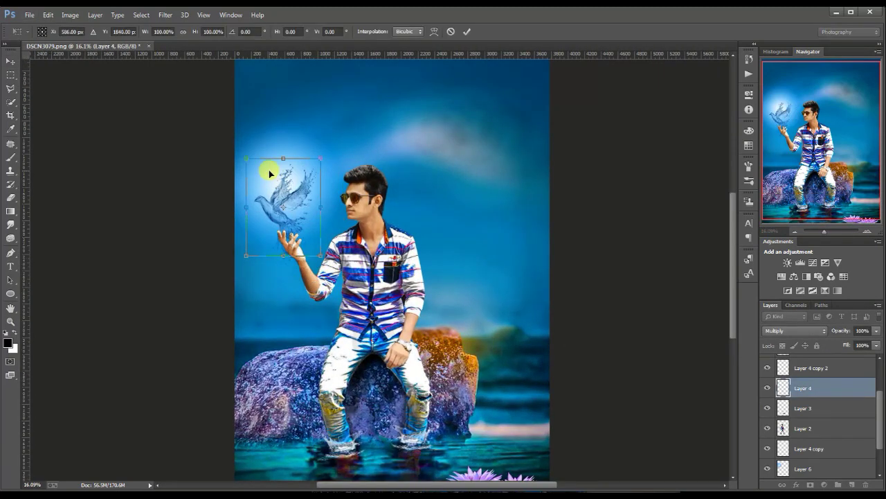
scroll(824, 413, "down", 3)
Enlarge the blue light layer to about 121% and shift it left around the dove.
left_click(807, 428)
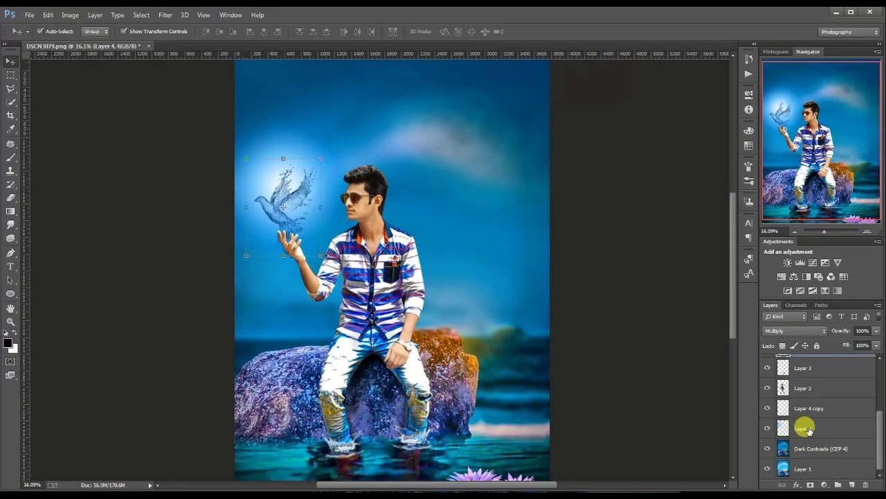
left_click_drag(384, 289, 429, 329)
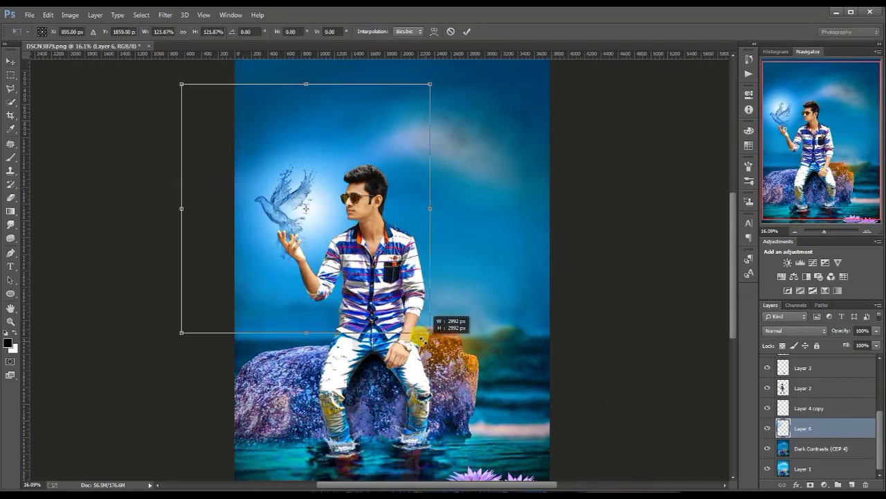
left_click_drag(335, 209, 308, 209)
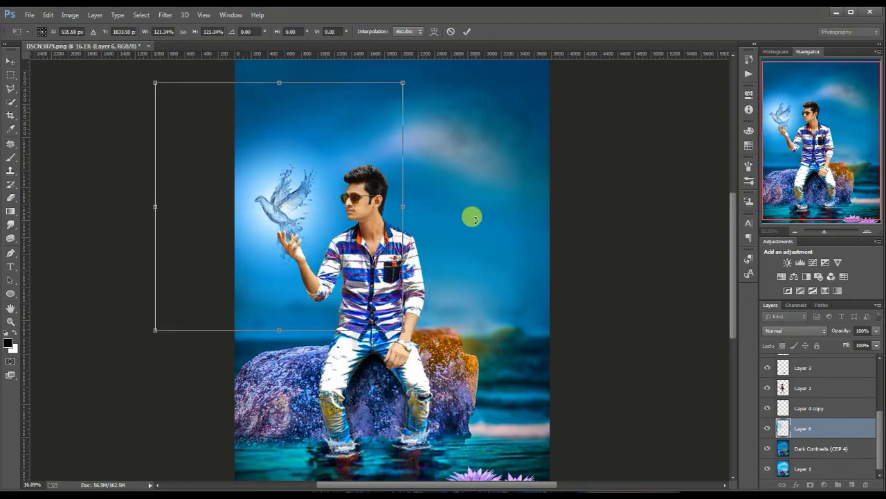
key("Return")
left_click(597, 223)
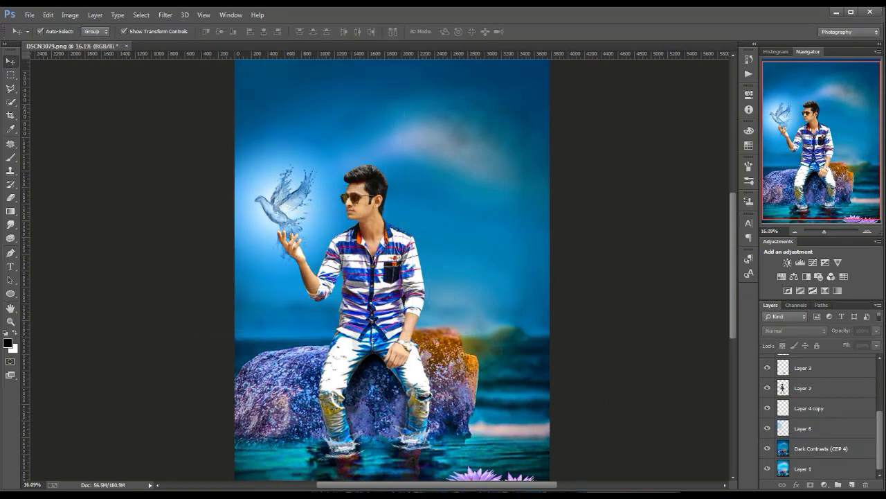
Open the flock-of-birds PNG from the Aalls png folder.
left_click(30, 14)
left_click(36, 34)
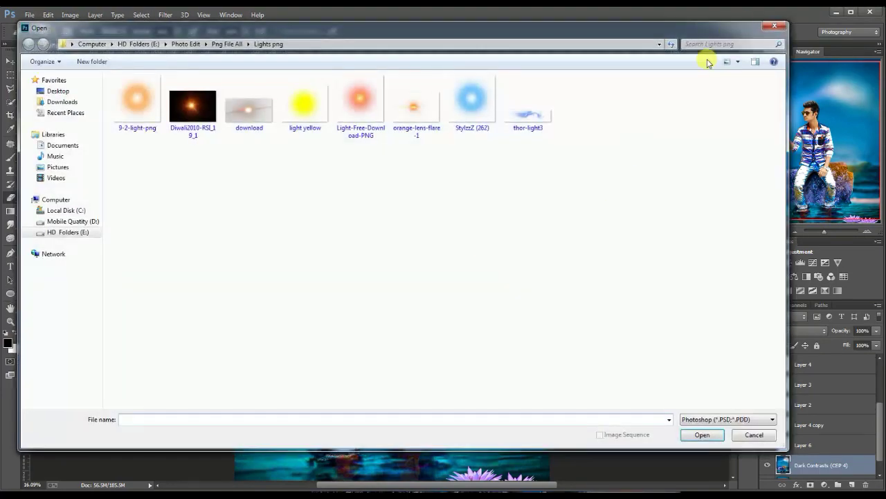
left_click(774, 26)
left_click(30, 14)
left_click(32, 33)
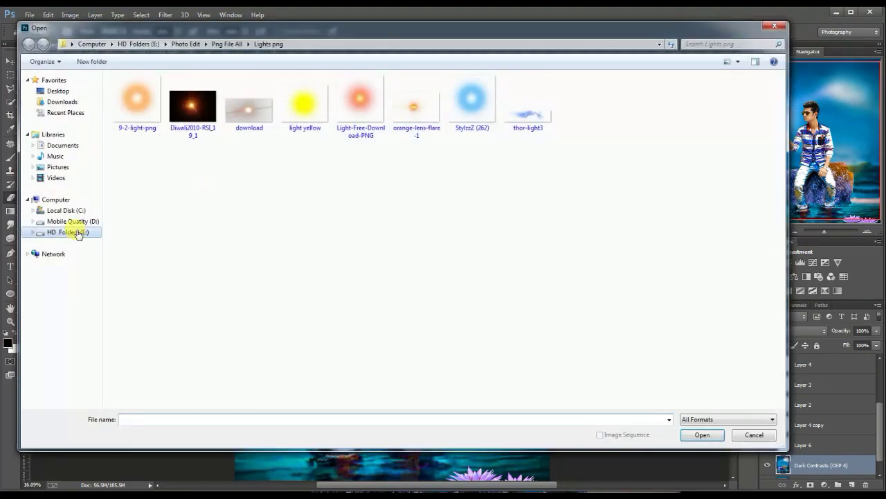
left_click(239, 43)
double_click(160, 102)
left_click(694, 105)
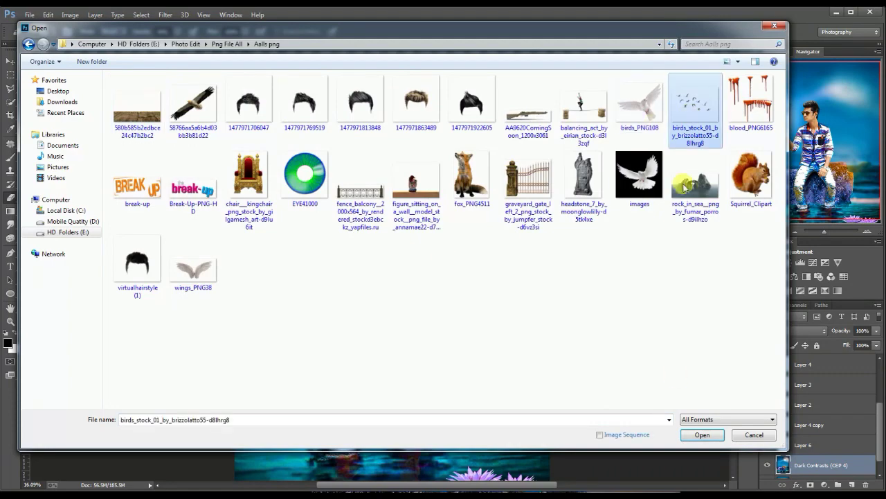
left_click(687, 435)
Place the birds in the composite, scale them to about 29% in the upper right, and set 69% opacity.
left_click(11, 61)
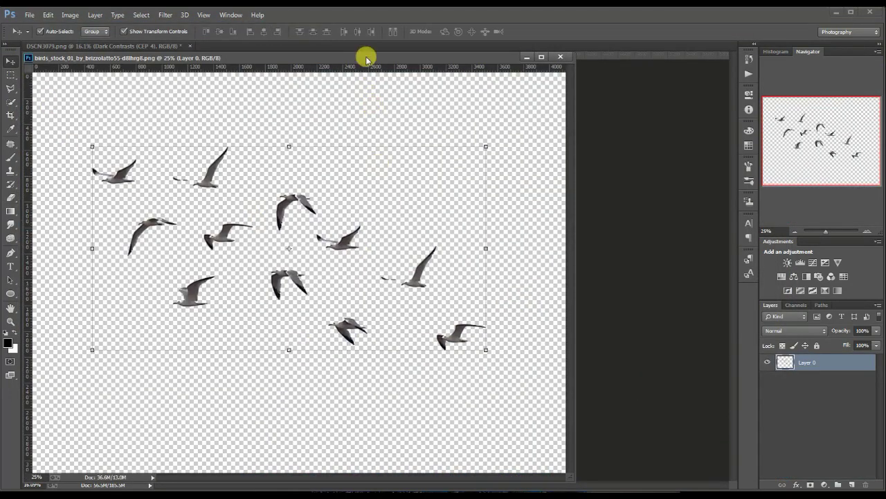
left_click_drag(367, 59, 222, 132)
left_click_drag(148, 283, 450, 139)
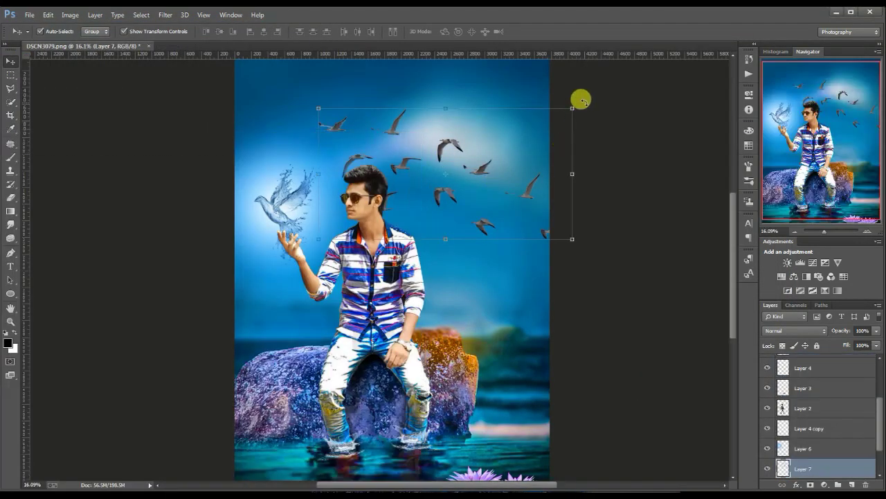
mouse_move(568, 104)
left_mouse_down()
mouse_move(406, 192)
mouse_move(539, 137)
left_mouse_up()
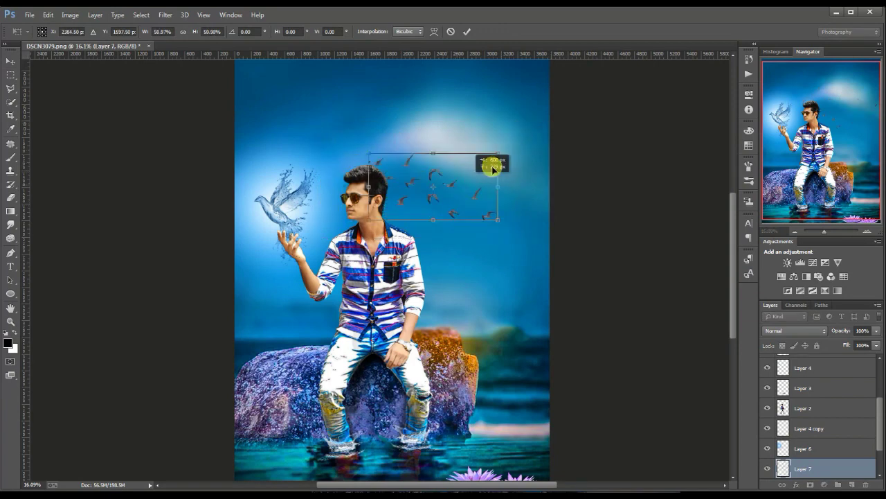
mouse_move(581, 106)
left_mouse_down()
mouse_move(527, 136)
mouse_move(525, 147)
left_mouse_up()
key("Return")
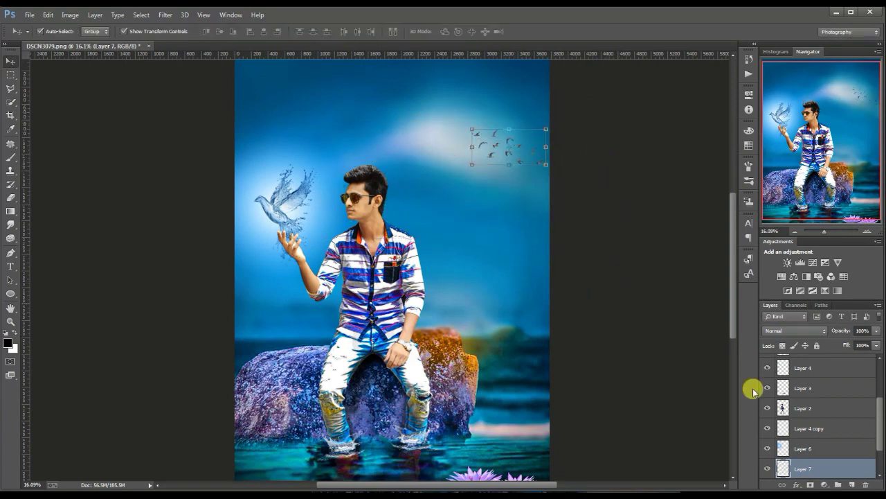
left_click(876, 331)
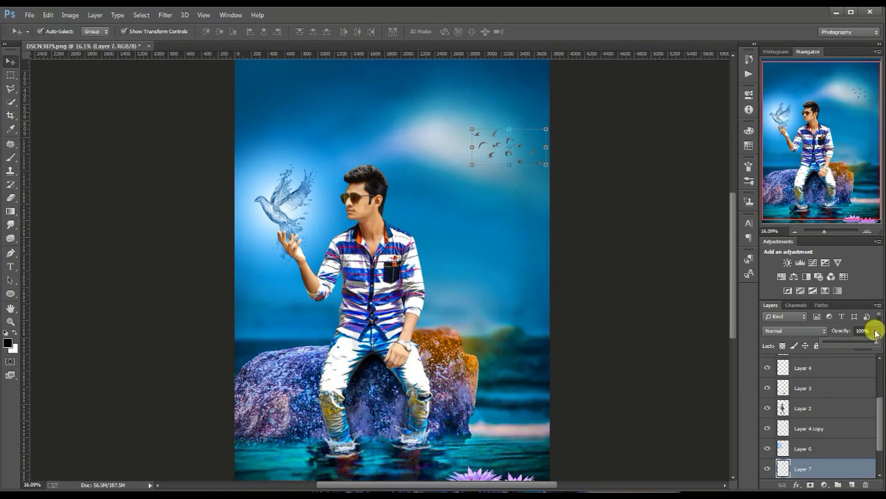
left_click(617, 341)
Open the light flare PNG from the Lights png folder.
left_click(30, 15)
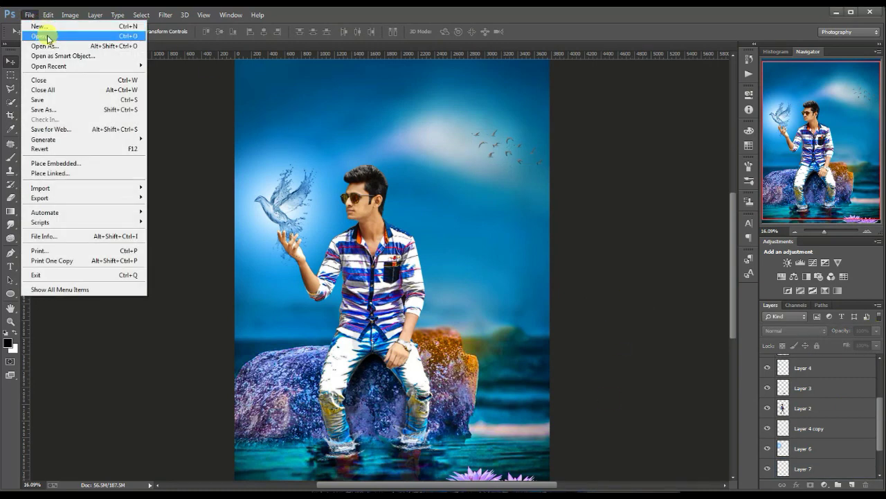
left_click(49, 37)
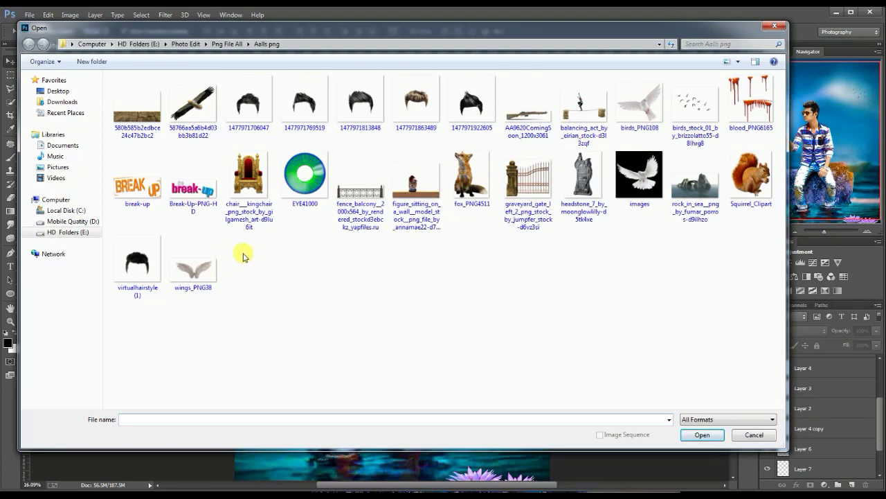
left_click(228, 44)
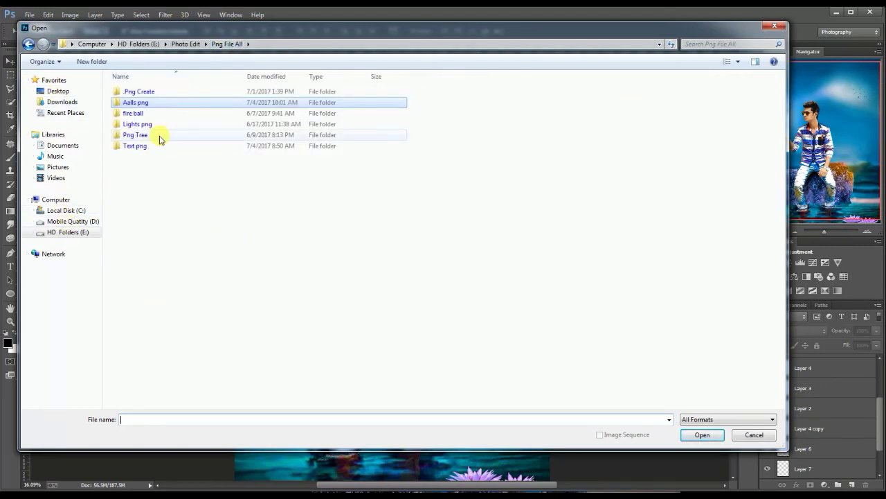
double_click(159, 123)
double_click(358, 104)
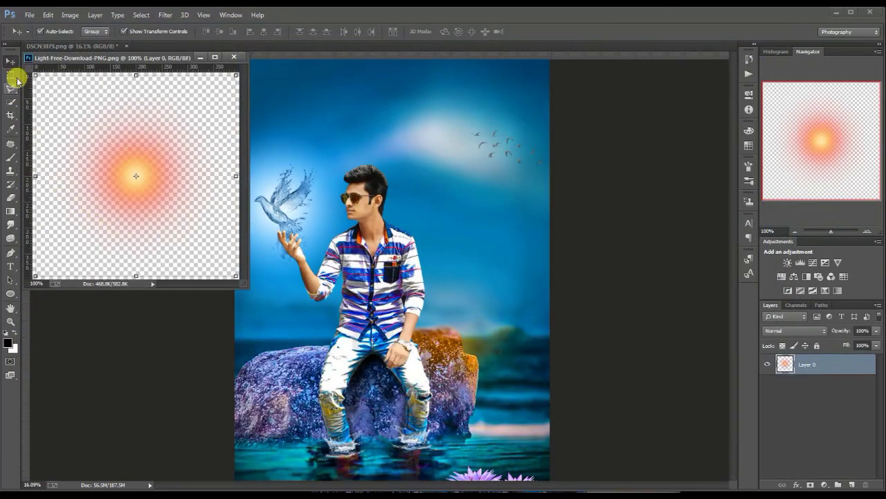
Bring the light flare into the composite, enlarge it over the rock, and blend it with Screen.
mouse_move(124, 170)
left_mouse_down()
mouse_move(457, 211)
mouse_move(461, 350)
left_mouse_up()
key("ctrl+w")
key("ctrl+t")
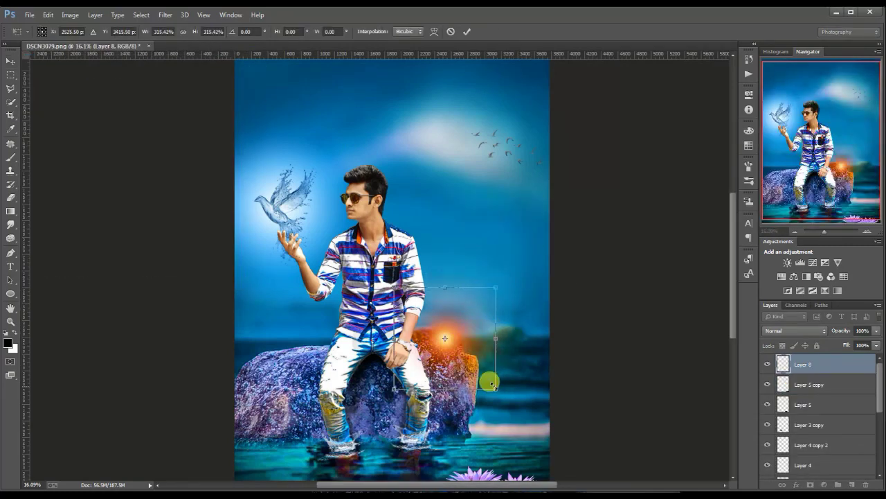
mouse_move(505, 391)
left_mouse_down()
mouse_move(560, 416)
mouse_move(460, 338)
left_mouse_up()
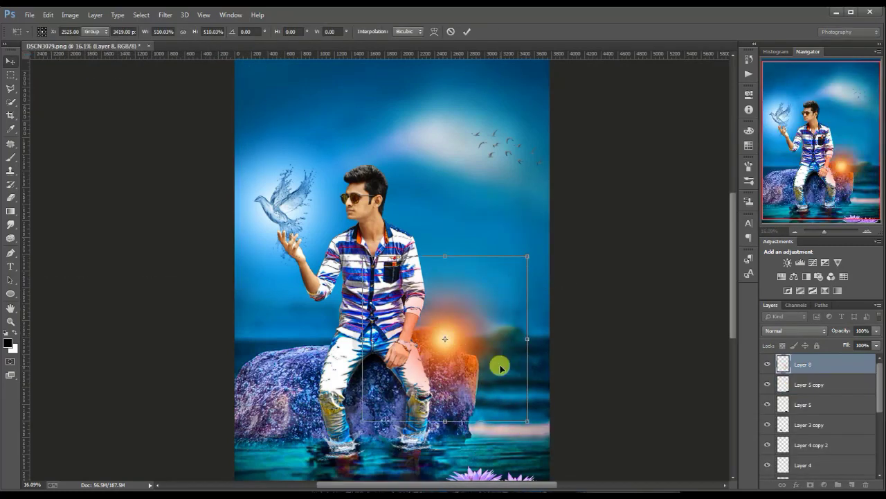
key("Return")
left_click(795, 331)
left_click(779, 143)
left_click(618, 297)
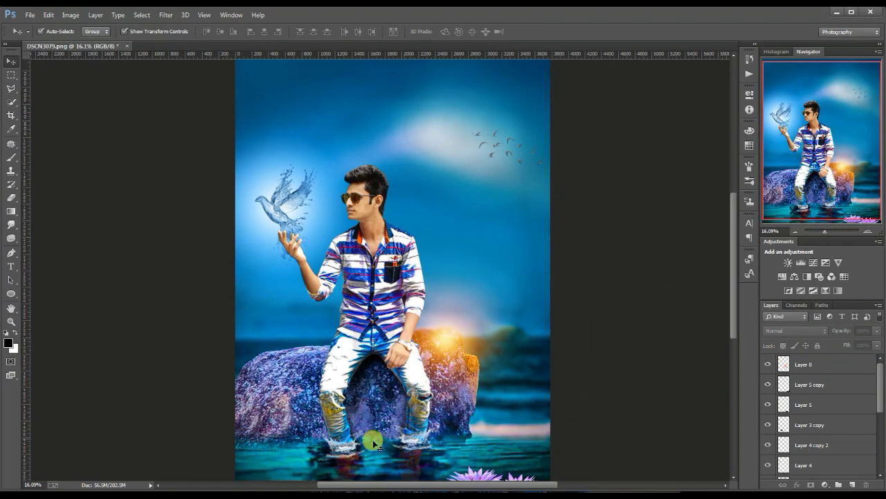
Select the lotus flowers layer and apply a free transform to it.
scroll(284, 350, "down", 2)
scroll(297, 237, "up", 1)
left_click(450, 414)
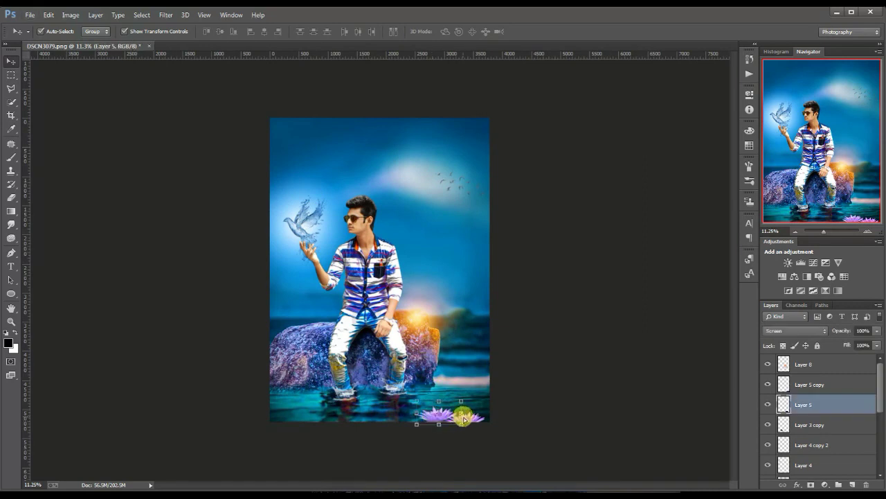
key("ctrl+t")
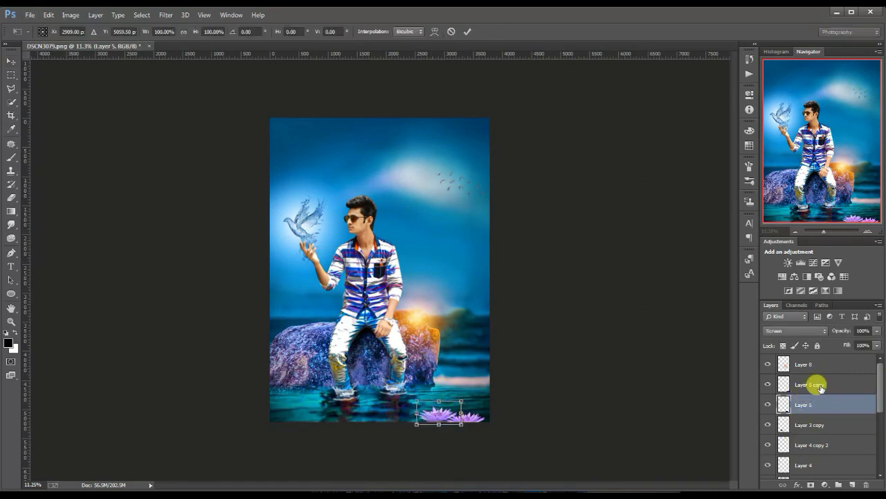
key("Return")
Merge the two lotus layers into Layer 5 copy and set it to Screen.
left_click(817, 384, "ctrl")
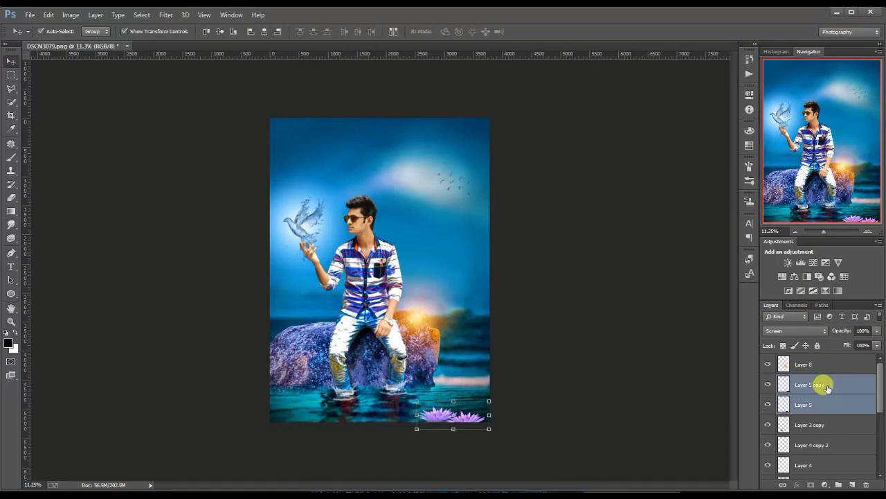
right_click(828, 384)
left_click(856, 382)
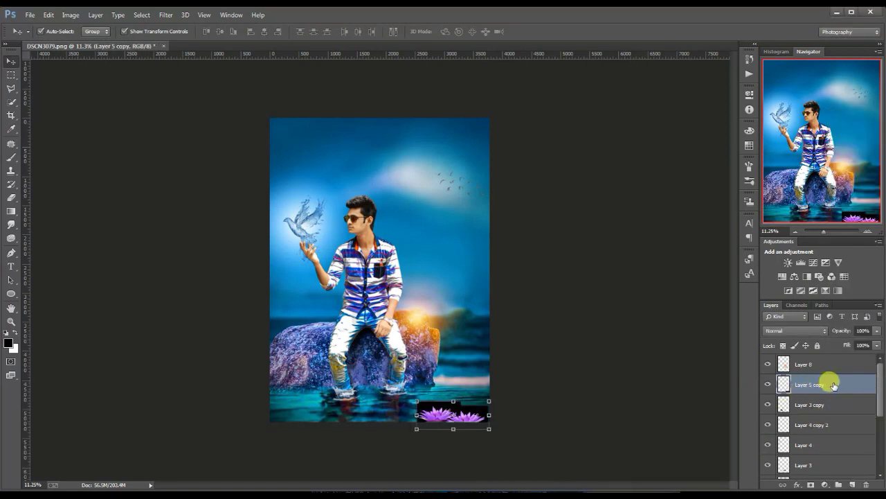
left_click(795, 330)
left_click(787, 173)
left_click(876, 330)
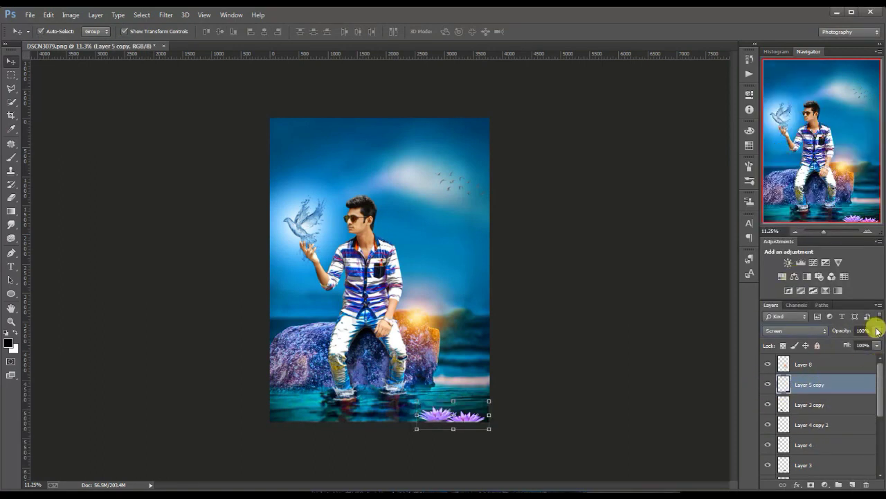
left_click(666, 409)
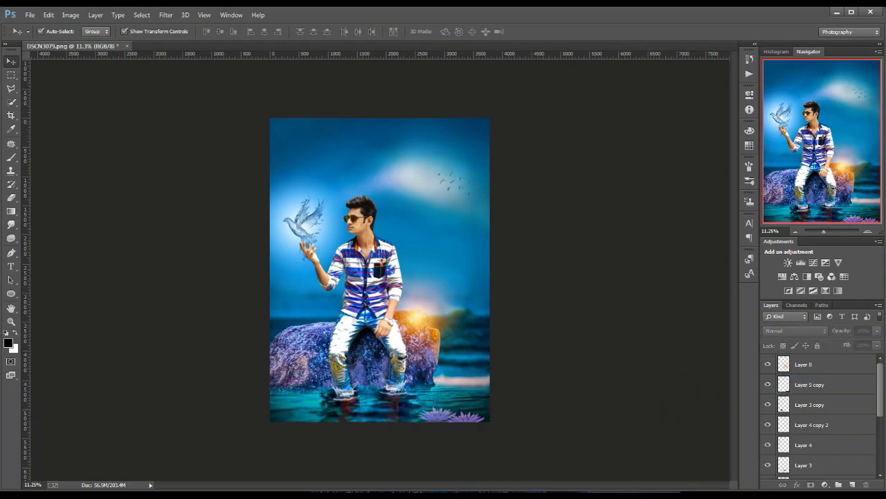
Use the Smudge tool on Layer 2 with a 25 px brush.
scroll(345, 177, "up", 5)
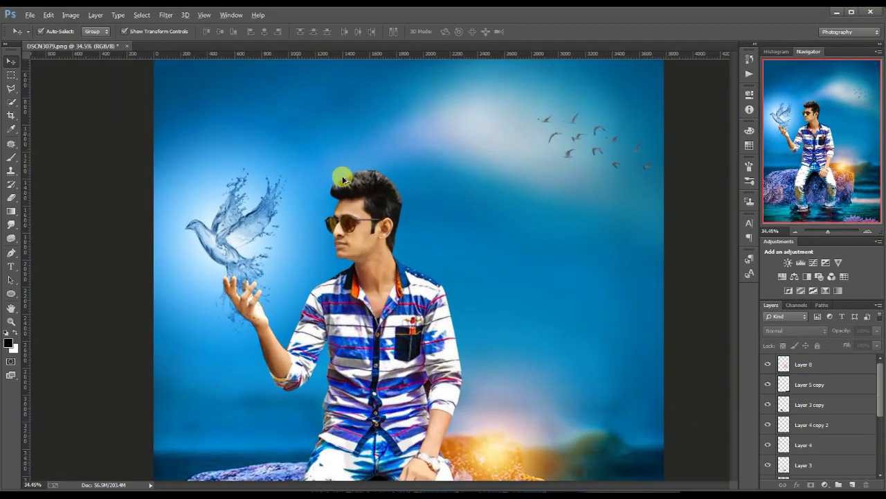
scroll(344, 178, "up", 3)
scroll(363, 178, "up", 2)
scroll(420, 211, "down", 3)
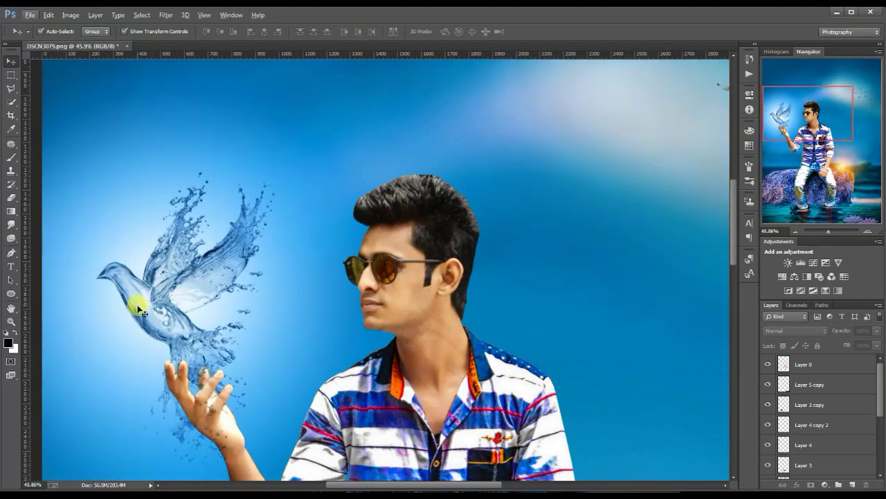
left_click(12, 226)
scroll(796, 431, "down", 5)
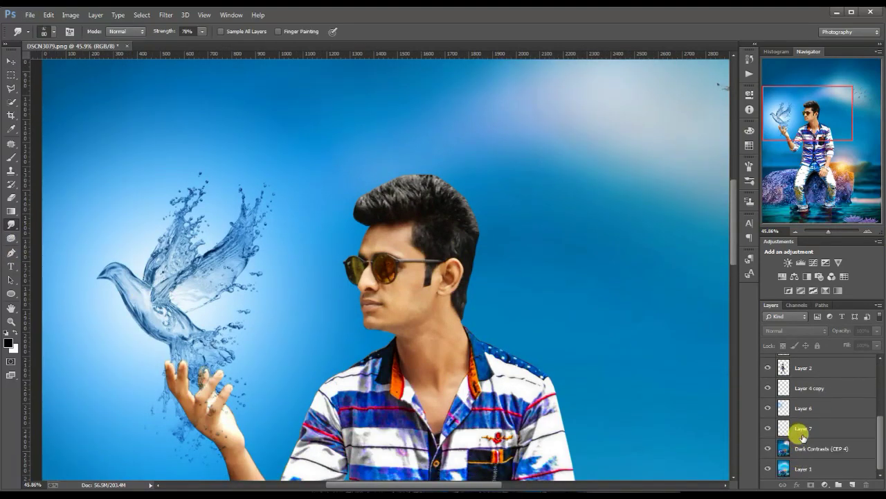
scroll(802, 436, "up", 1)
left_click(789, 388)
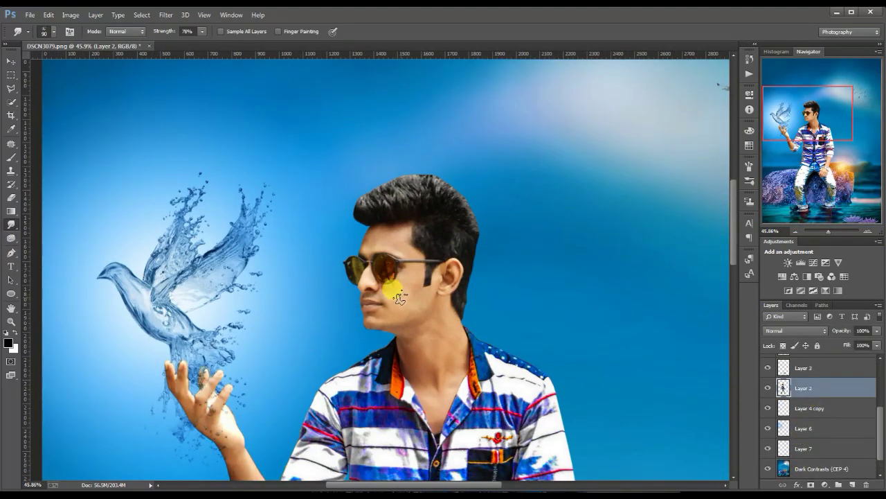
key("bracketright")
key("bracketright")
right_click(378, 194)
left_click(374, 202)
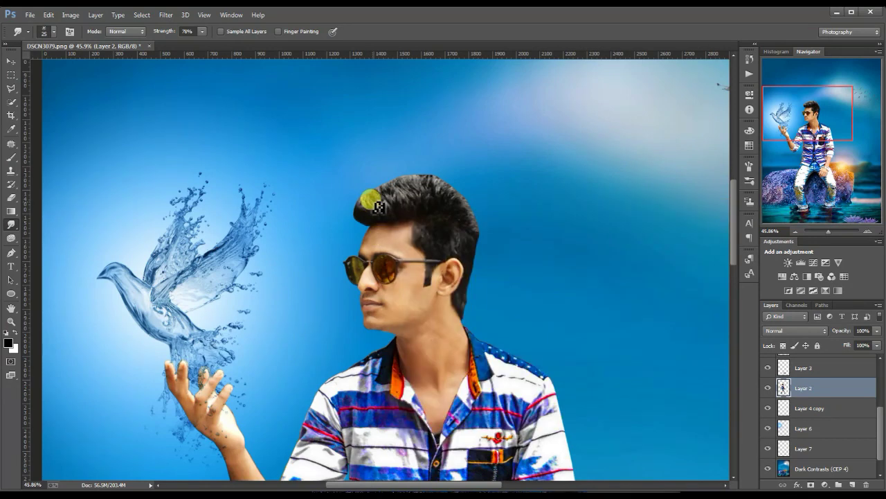
Smudge the hair tips, top, right edge and ear edge outward into the sky.
scroll(352, 184, "up", 3)
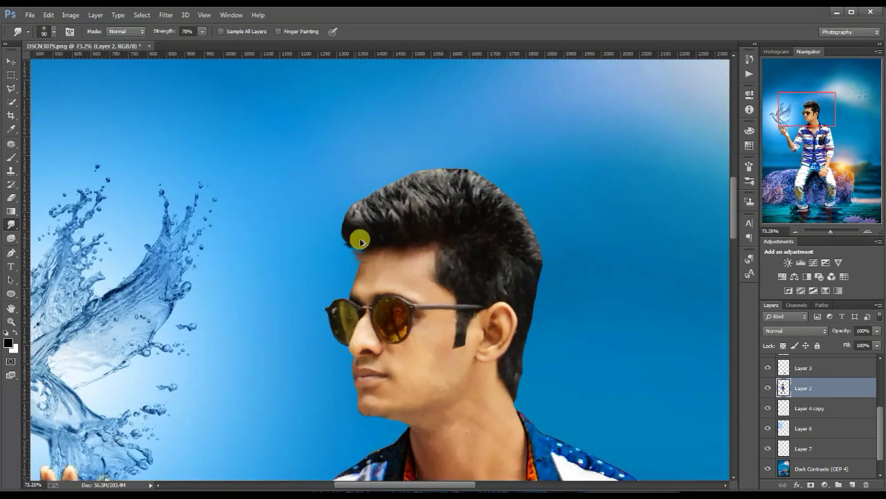
mouse_move(360, 241)
left_mouse_down()
mouse_move(350, 229)
mouse_move(331, 234)
mouse_move(355, 209)
mouse_move(352, 187)
mouse_move(414, 188)
mouse_move(398, 158)
mouse_move(434, 168)
mouse_move(403, 174)
mouse_move(494, 179)
left_mouse_up()
left_click_drag(449, 153, 494, 192)
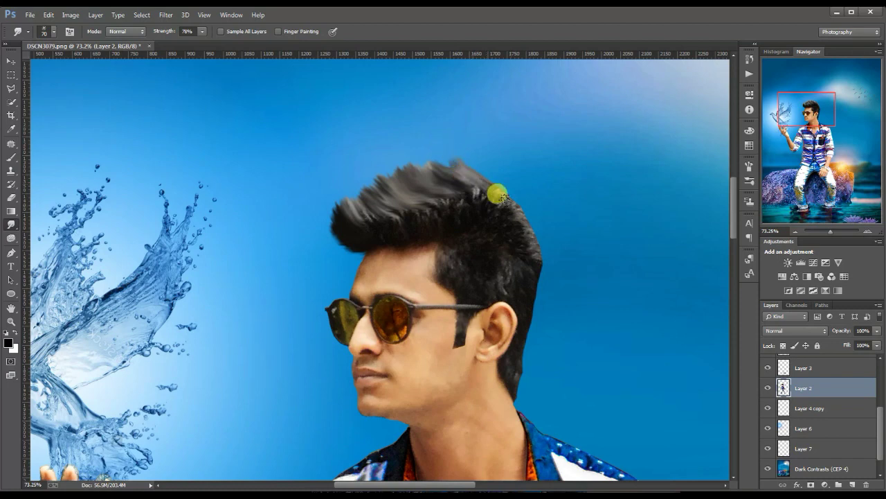
left_click_drag(529, 225, 513, 331)
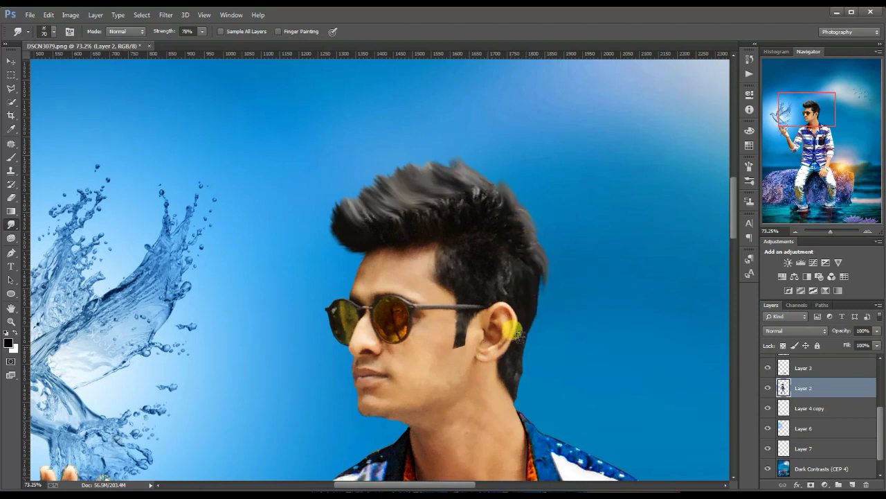
left_click_drag(516, 379, 509, 330)
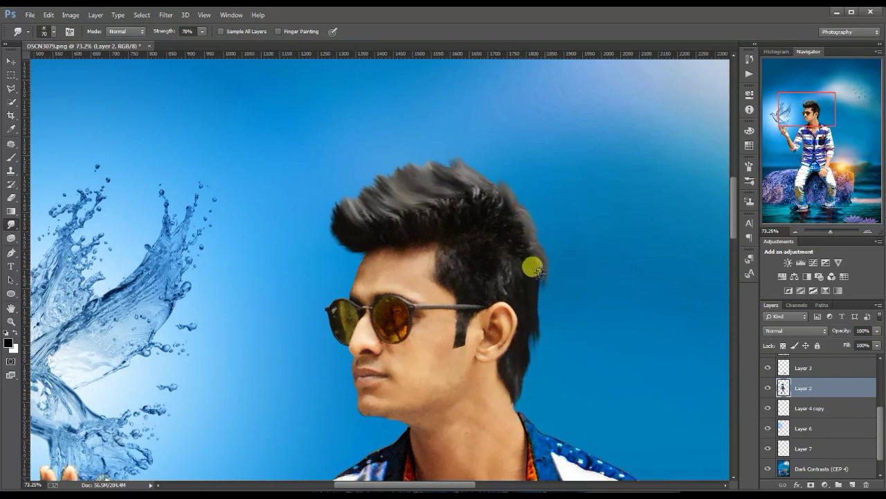
mouse_move(533, 263)
left_mouse_down()
mouse_move(530, 324)
mouse_move(524, 231)
mouse_move(497, 196)
mouse_move(469, 169)
mouse_move(430, 181)
mouse_move(366, 152)
mouse_move(354, 190)
mouse_move(343, 196)
mouse_move(342, 246)
left_mouse_up()
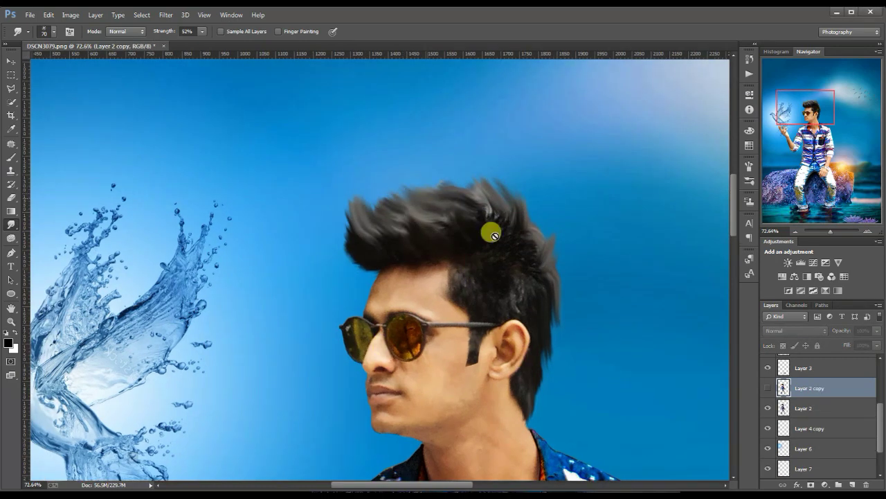
Reselect Layer 2 and smudge more strands through the hair toward the forehead.
left_click(812, 413)
left_click(550, 267)
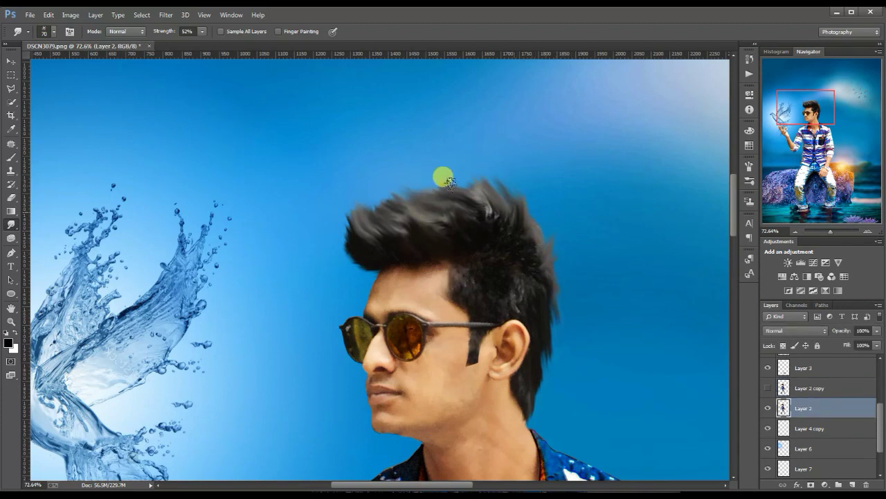
mouse_move(384, 202)
left_mouse_down()
mouse_move(505, 294)
mouse_move(485, 212)
mouse_move(444, 227)
left_mouse_up()
mouse_move(419, 194)
left_mouse_down()
mouse_move(451, 273)
mouse_move(446, 287)
left_mouse_up()
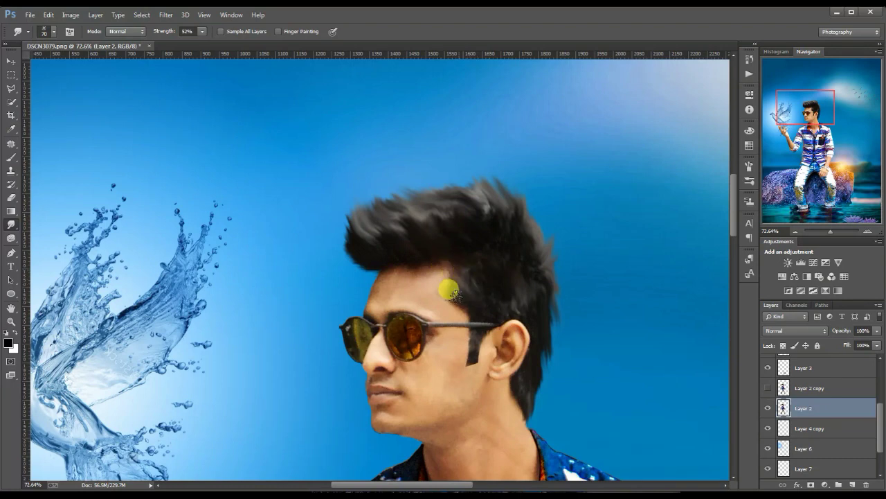
Switch to a 40 px brush and smudge the hair edge behind the ear.
scroll(548, 368, "up", 2)
right_click(551, 367)
left_click(587, 385)
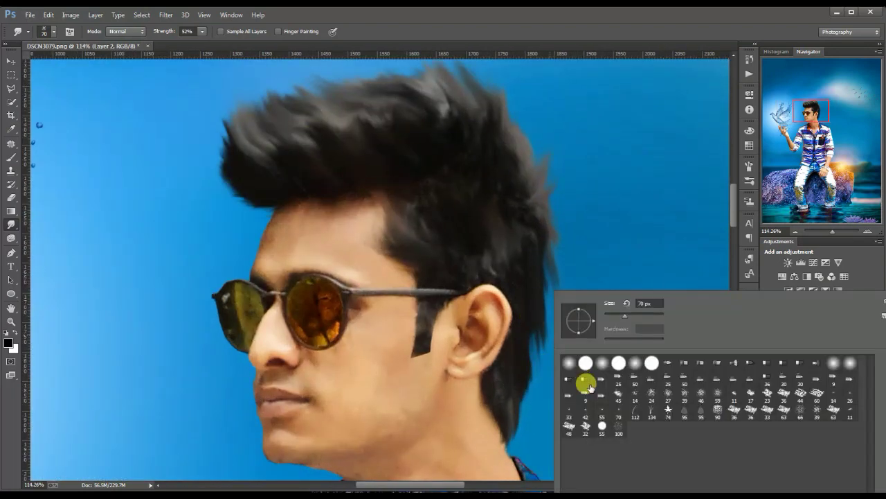
double_click(637, 400)
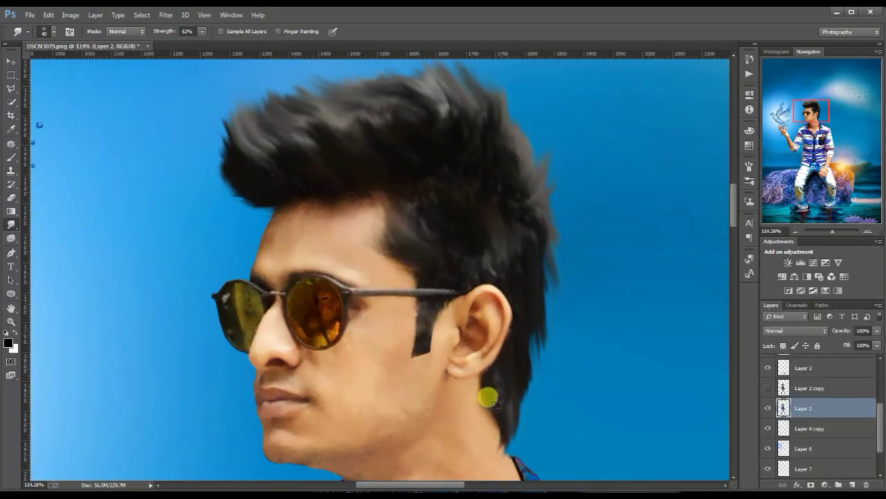
mouse_move(488, 398)
left_mouse_down()
mouse_move(469, 392)
mouse_move(481, 406)
mouse_move(525, 312)
mouse_move(519, 353)
left_mouse_up()
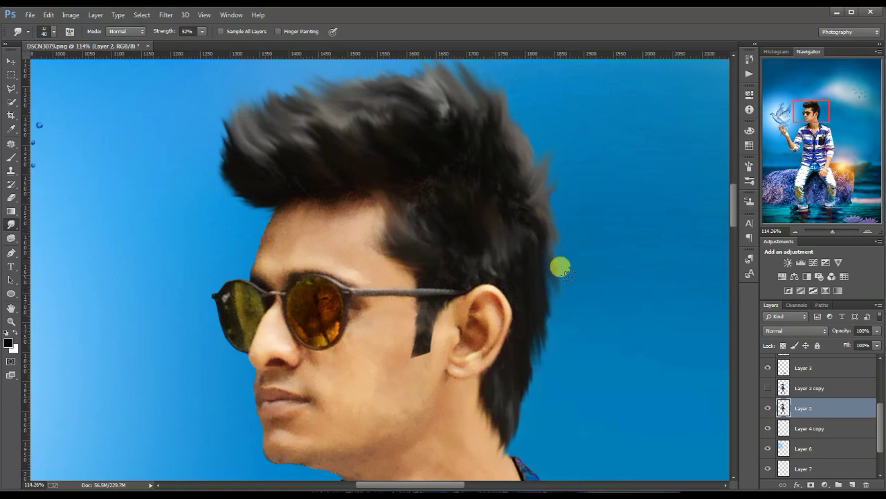
mouse_move(541, 236)
left_mouse_down()
mouse_move(520, 231)
mouse_move(534, 297)
mouse_move(521, 396)
left_mouse_up()
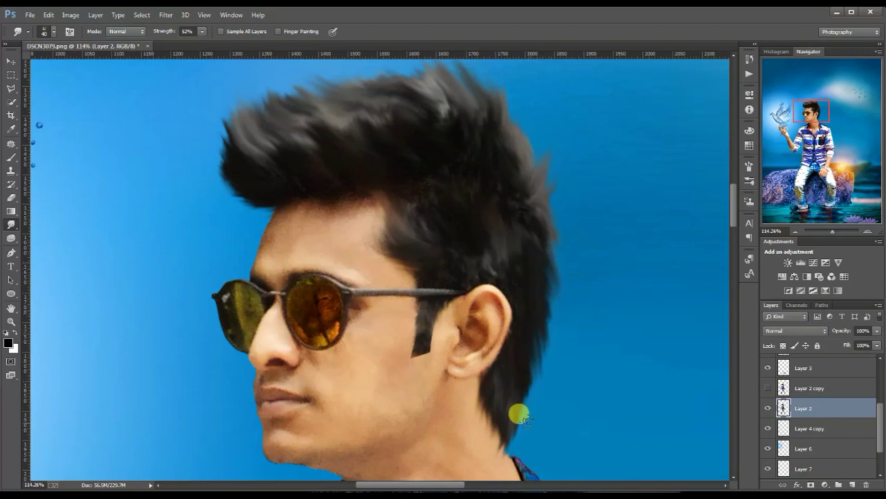
Smudge dark hair strands and spikes upward into the sky along the head top.
scroll(519, 414, "down", 2)
scroll(538, 402, "down", 2)
scroll(573, 386, "up", 2)
scroll(573, 395, "up", 1)
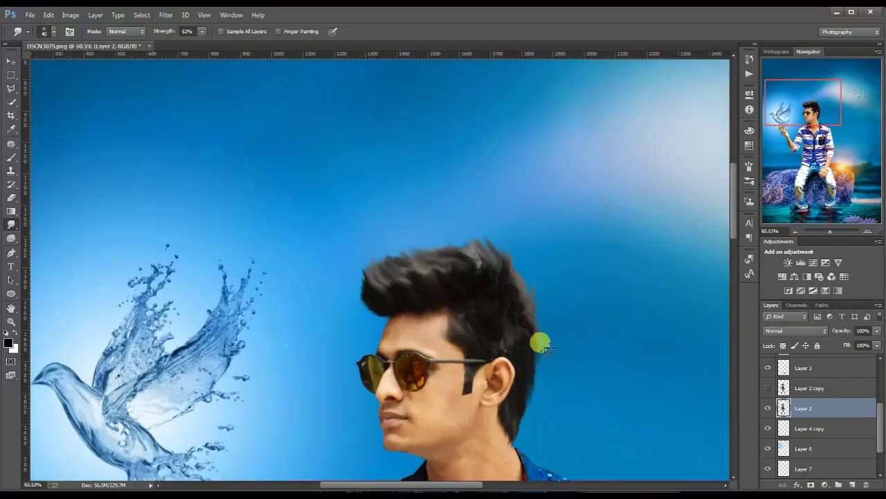
scroll(542, 343, "up", 2)
left_click_drag(489, 306, 483, 264)
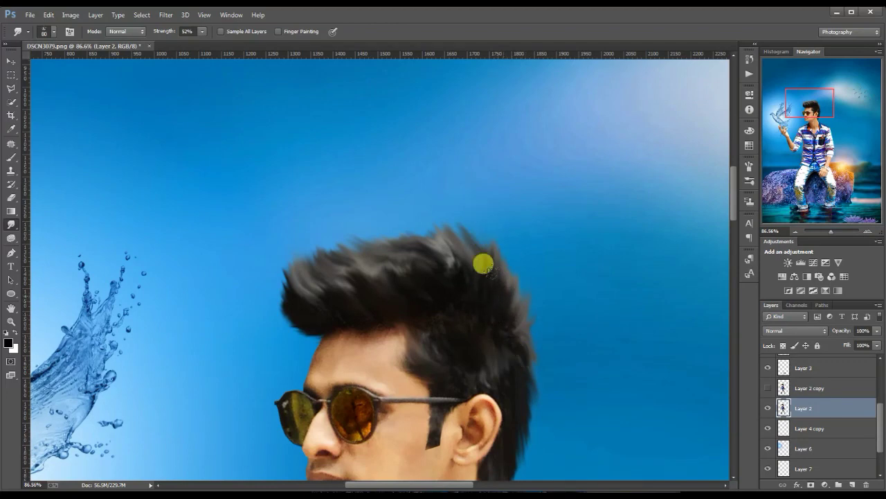
left_click_drag(416, 228, 367, 214)
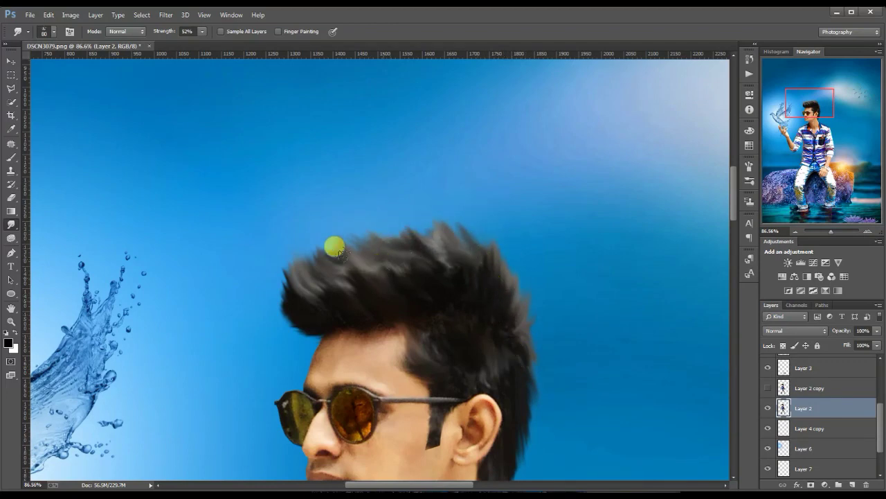
mouse_move(333, 245)
left_mouse_down()
mouse_move(281, 297)
mouse_move(267, 289)
mouse_move(267, 263)
mouse_move(323, 263)
mouse_move(317, 228)
mouse_move(278, 321)
mouse_move(273, 303)
left_mouse_up()
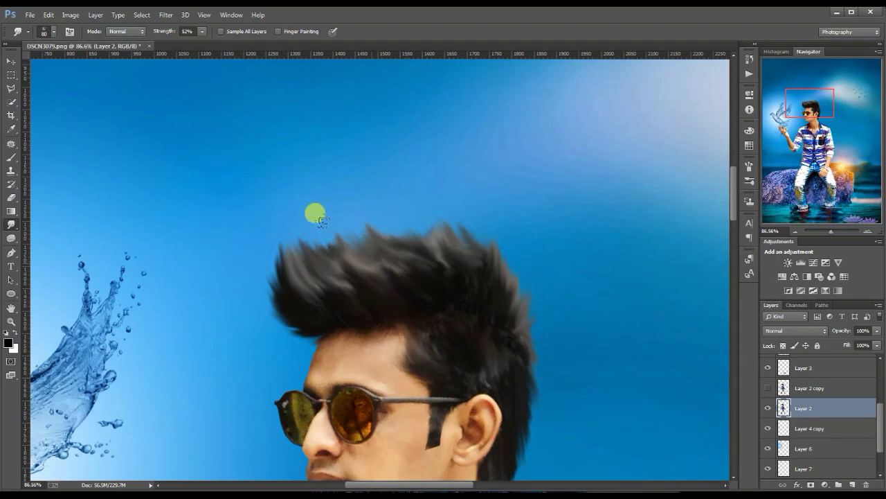
Shrink the smudge brush to 35 px and extend the smudging along the neck and jaw.
scroll(409, 346, "down", 1)
scroll(410, 346, "down", 10)
scroll(439, 422, "up", 7)
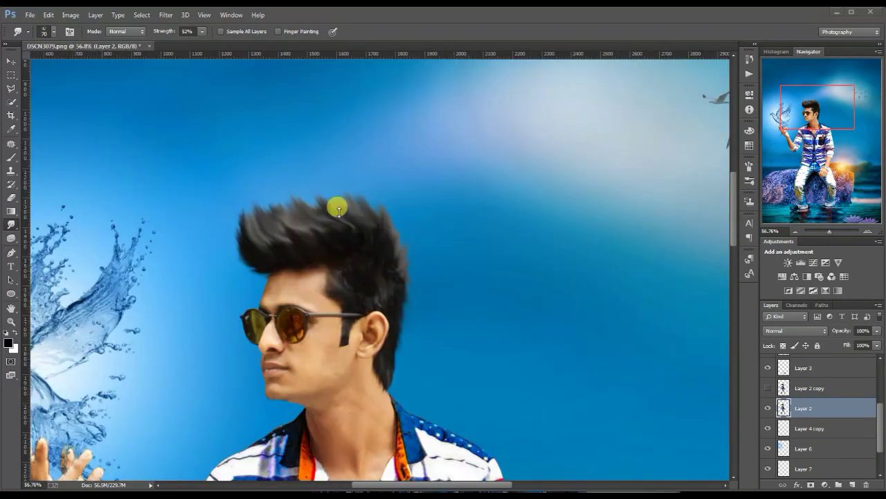
key("bracketleft")
scroll(386, 376, "up", 4)
scroll(367, 374, "up", 3)
key("bracketleft")
key("bracketleft")
key("bracketleft")
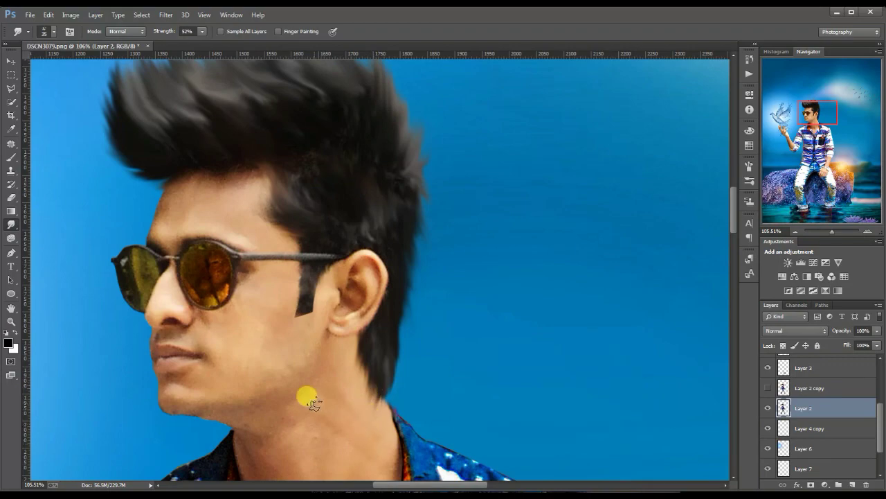
scroll(306, 400, "down", 10)
scroll(183, 364, "down", 2)
scroll(183, 364, "down", 3)
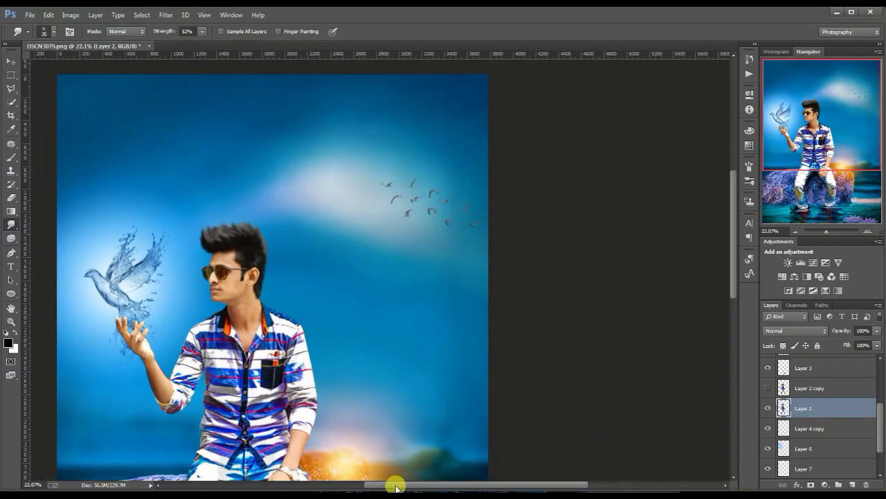
left_click_drag(396, 488, 235, 488)
scroll(346, 277, "down", 3)
scroll(266, 222, "up", 6)
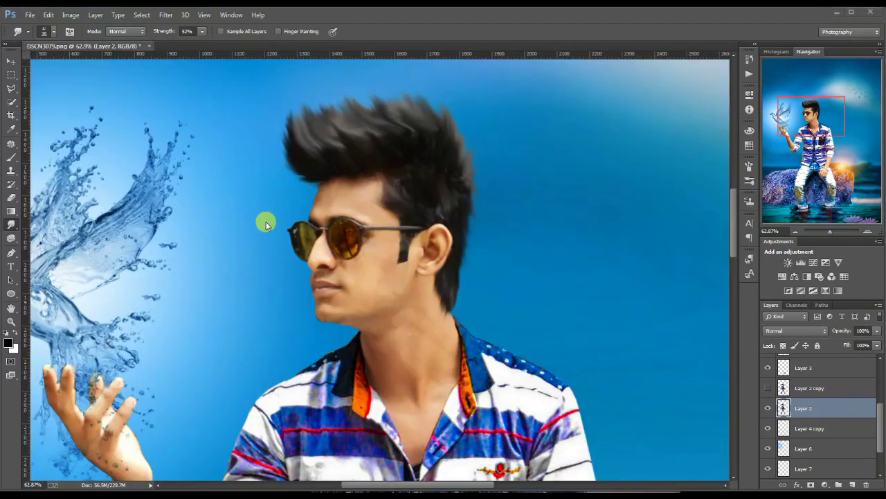
scroll(344, 226, "up", 5)
Draw a red-filled ellipse over the right sunglass lens.
key("u")
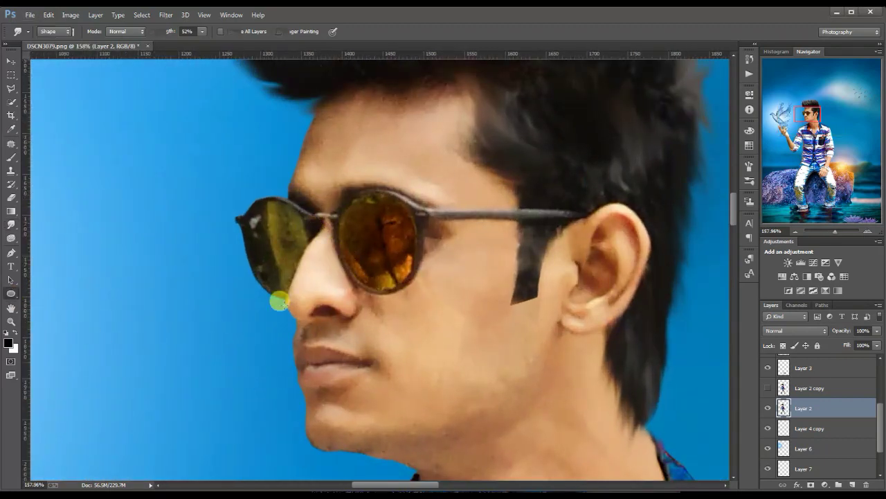
left_click(92, 32)
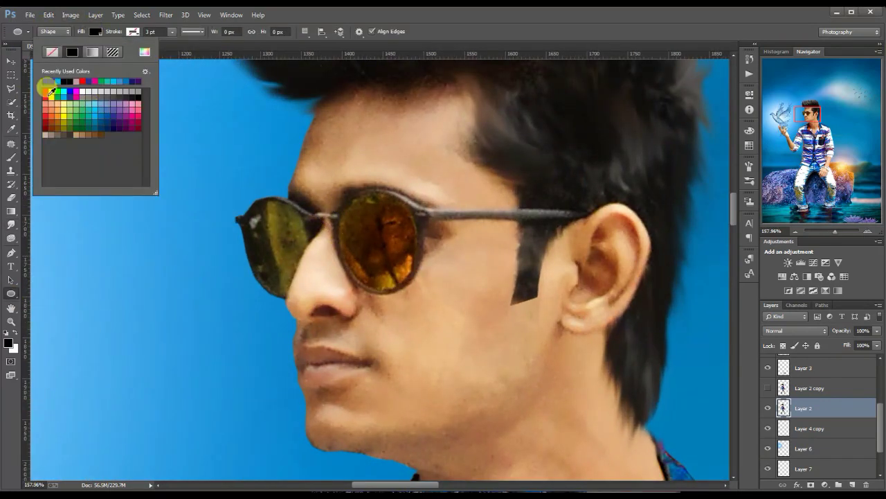
left_click(44, 86)
left_click(389, 220)
left_click(478, 218)
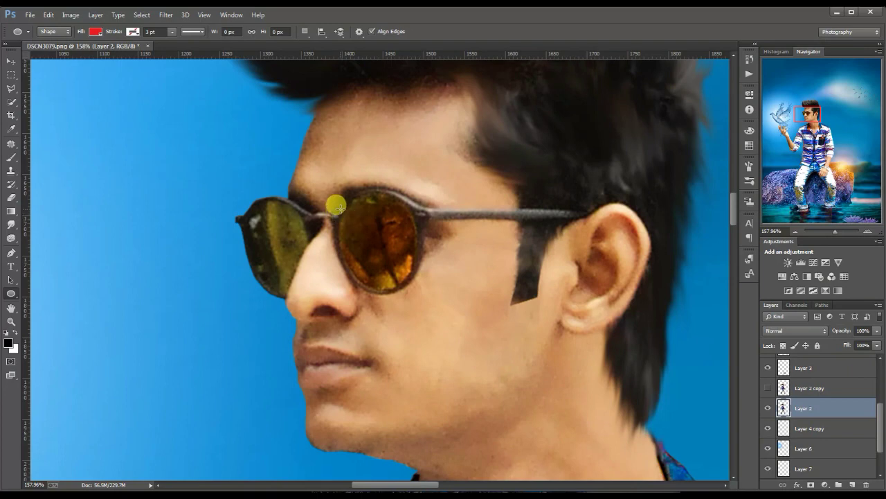
left_click_drag(337, 207, 425, 304)
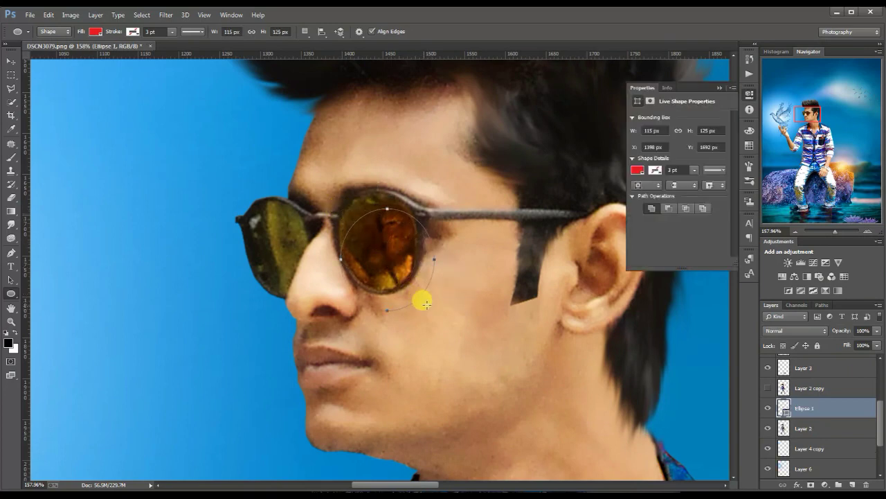
Nudge the red ellipse onto the lens and lower its opacity to 46%.
left_click(11, 61)
left_click_drag(376, 242, 366, 229)
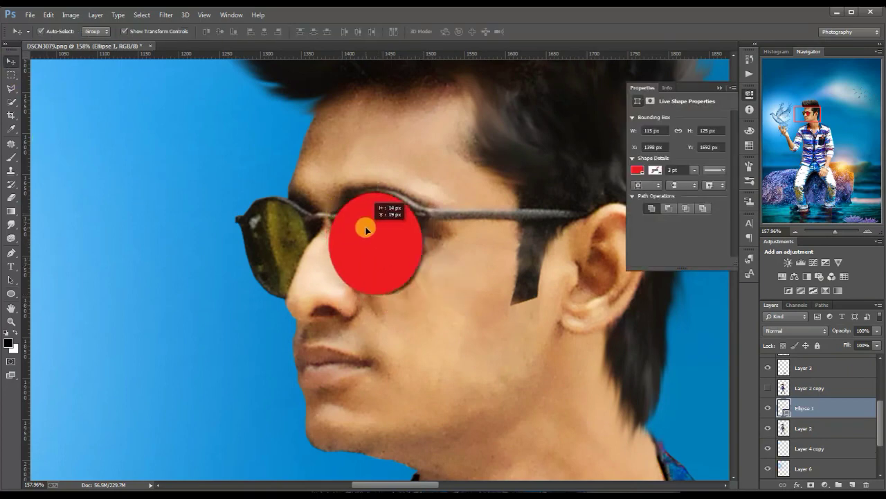
left_click(876, 330)
left_click_drag(877, 344, 849, 346)
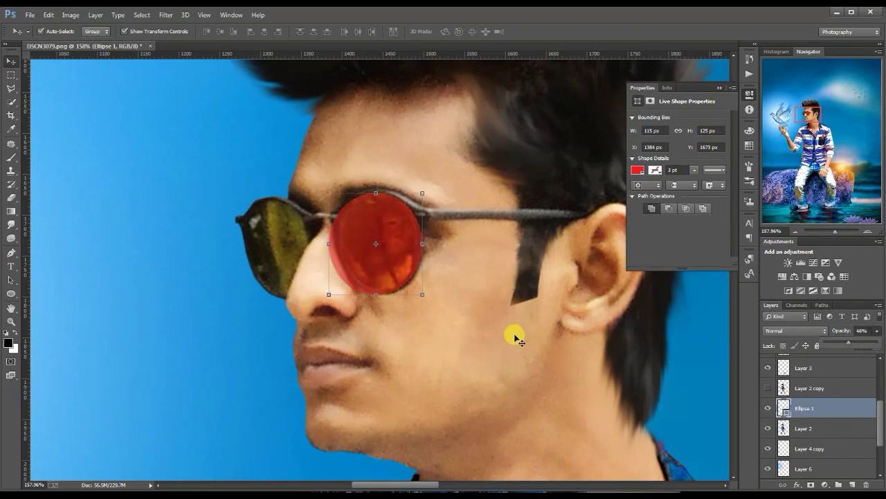
left_click(721, 88)
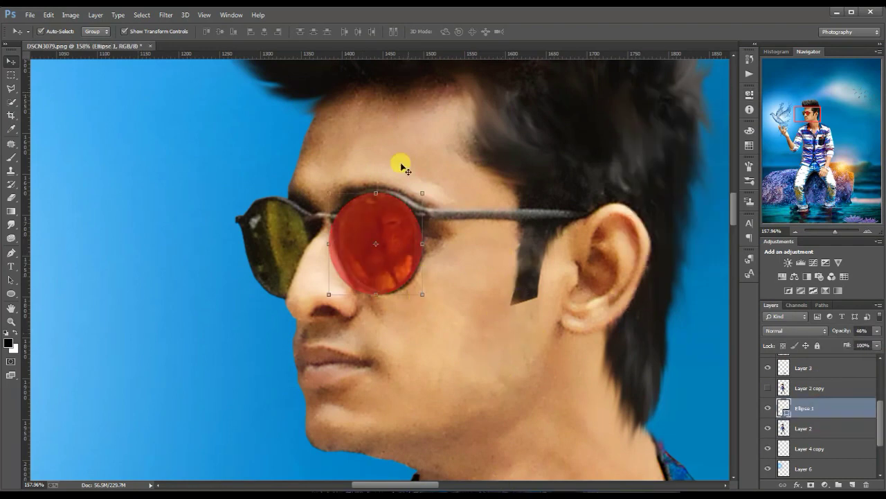
Warp the red ellipse to match the right lens shape.
key("ctrl+t")
left_click(435, 31)
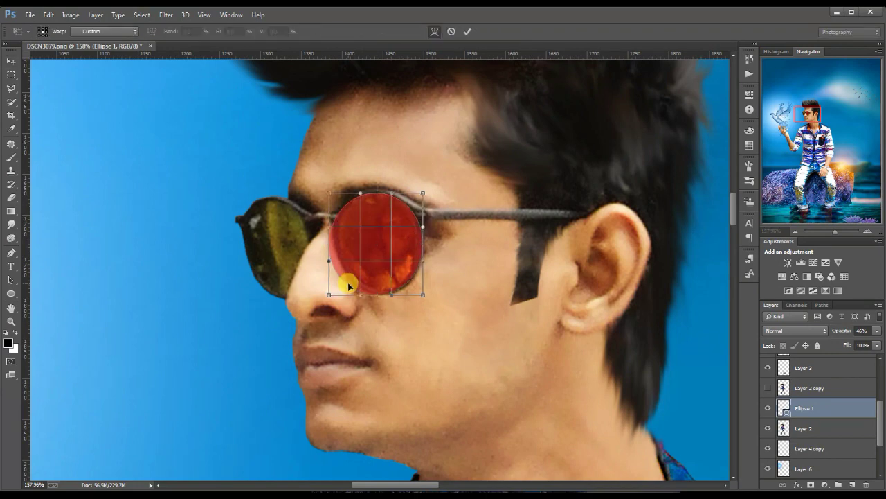
left_click_drag(349, 286, 352, 271)
left_click_drag(411, 241, 407, 245)
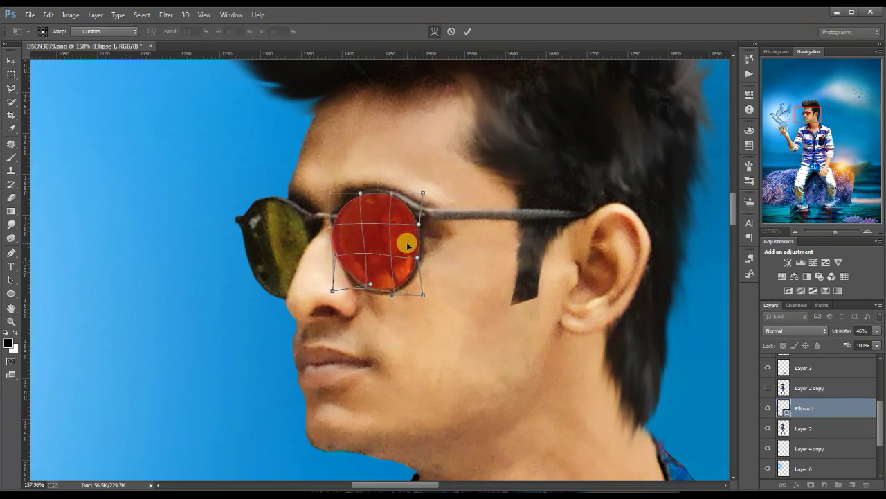
mouse_move(345, 223)
left_mouse_down()
mouse_move(348, 230)
mouse_move(352, 212)
left_mouse_up()
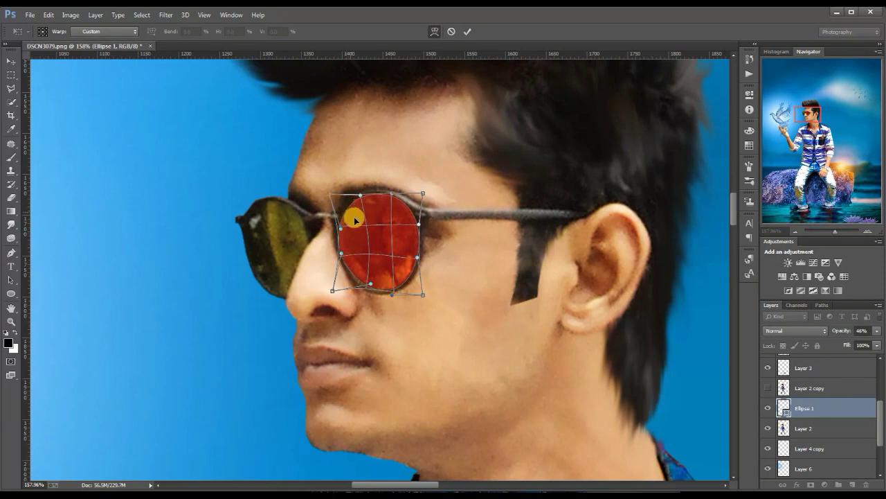
left_click_drag(363, 276, 361, 279)
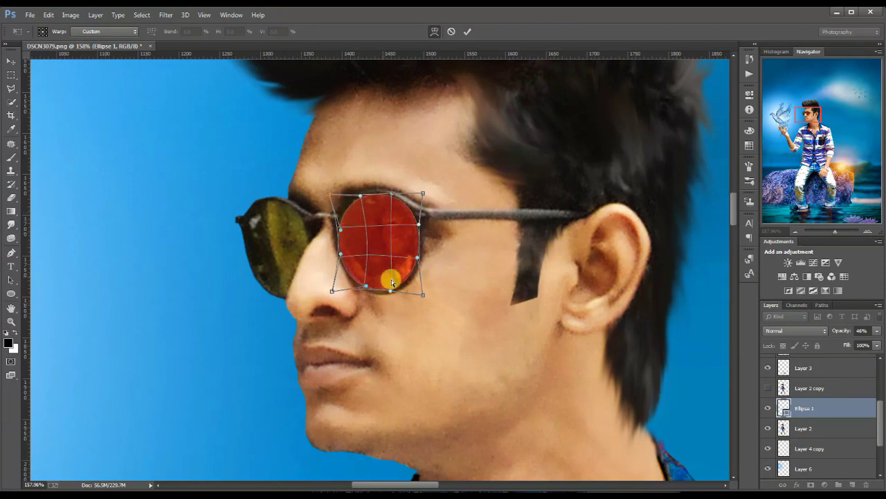
key("Return")
Copy the red ellipse onto the left lens and warp it to fit.
left_click_drag(394, 235, 296, 236)
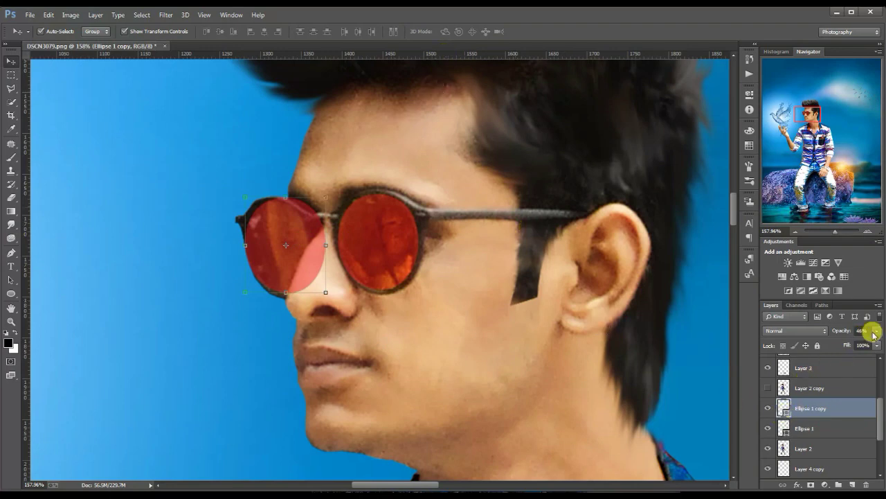
left_click_drag(284, 291, 284, 287)
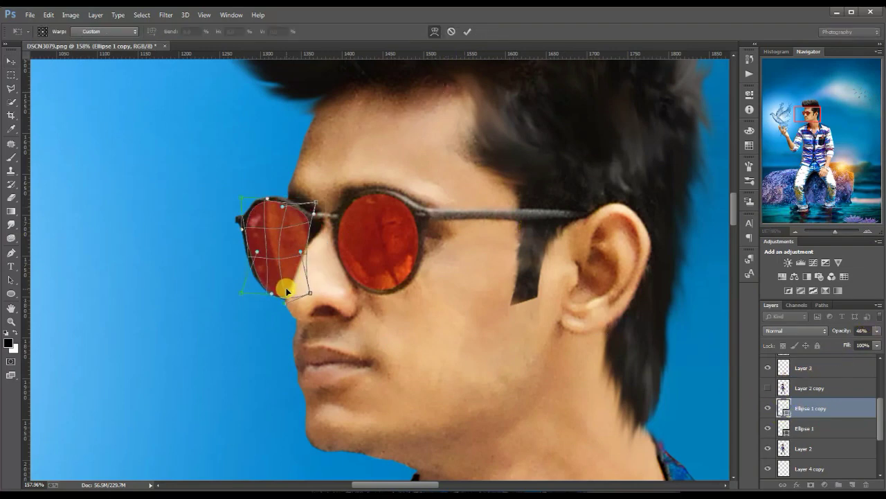
key("Return")
mouse_move(362, 383)
left_mouse_down()
mouse_move(352, 405)
mouse_move(362, 324)
left_mouse_up()
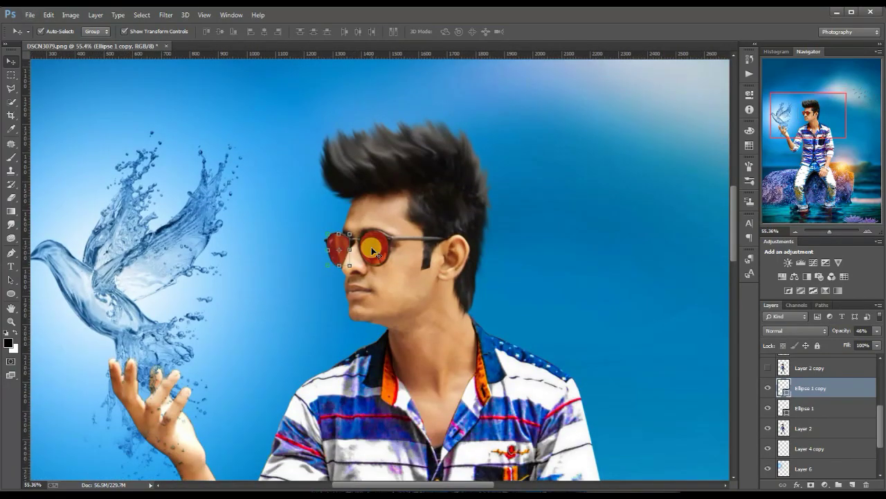
Merge the two ellipse layers into one and raise the lens tint opacity to 81%.
left_click(824, 410, "shift")
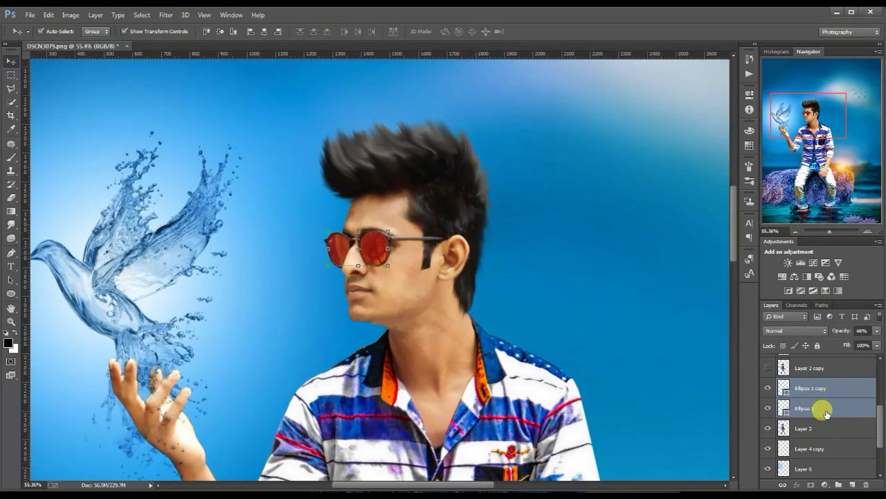
right_click(825, 393)
left_click(857, 381)
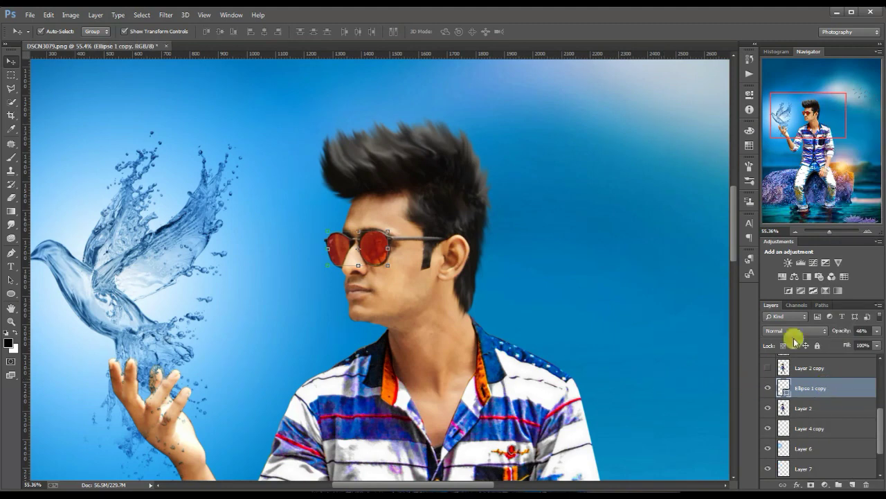
left_click(794, 331)
left_click(858, 269)
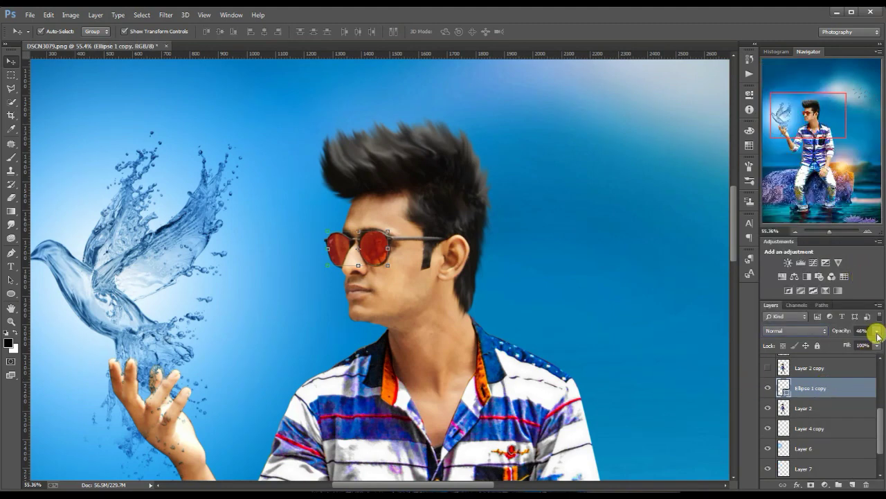
left_click_drag(874, 333, 876, 344)
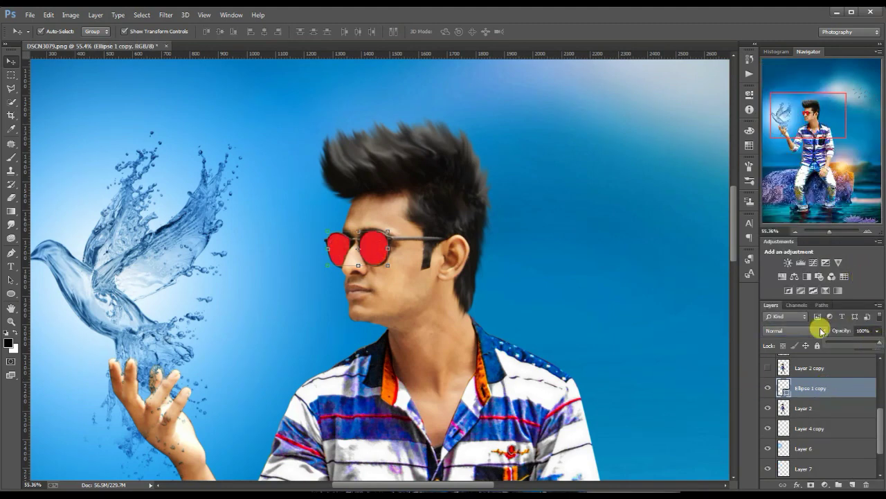
Try Soft Light and other blend modes on the red lens layer, then settle on a final mode.
left_click(822, 331)
left_click(783, 143)
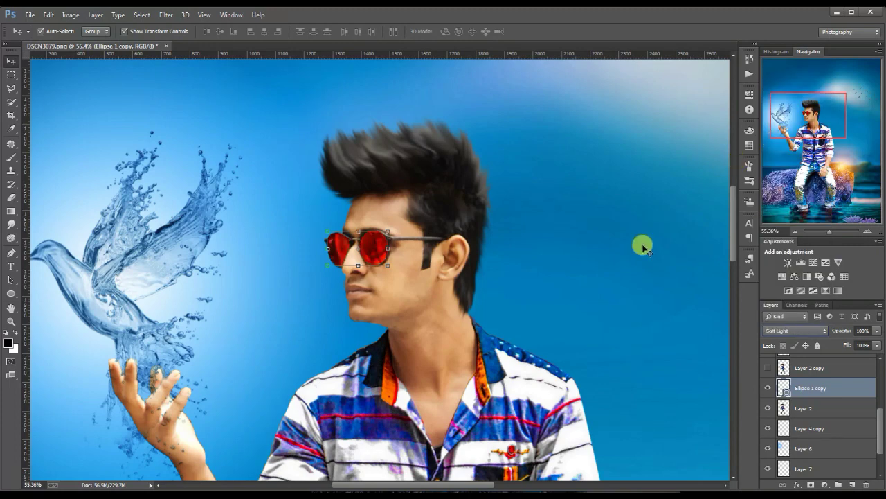
key("shift+plus")
key("shift+plus")
key("shift+plus")
key("shift+plus")
key("shift+plus")
key("shift+plus")
key("shift+plus")
key("shift+plus")
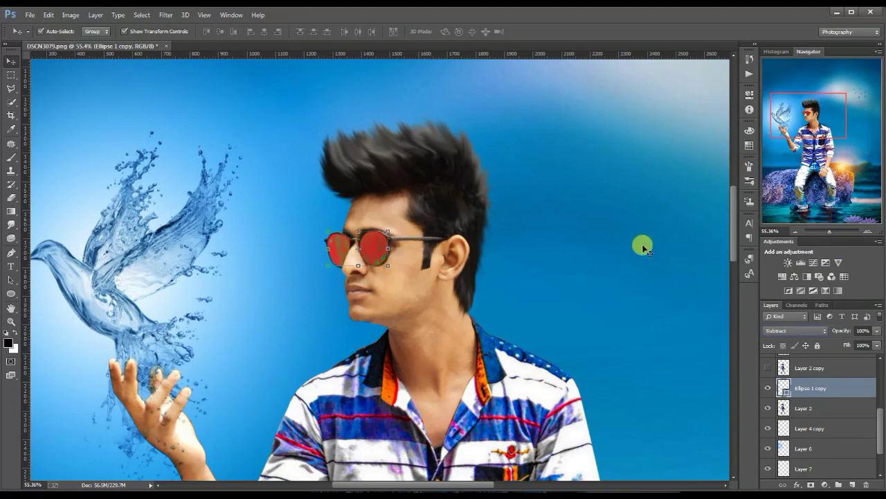
key("shift+plus")
key("shift+plus")
key("shift+minus")
key("shift+minus")
key("shift+minus")
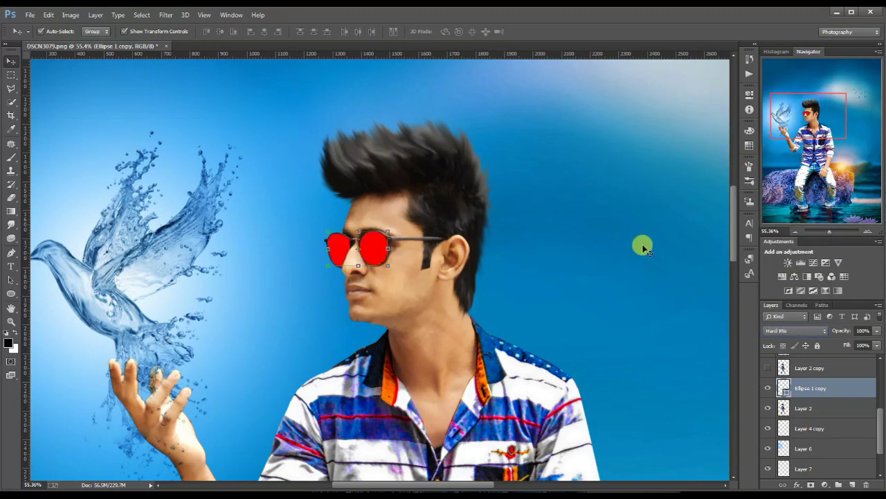
key("shift+minus")
key("shift+plus")
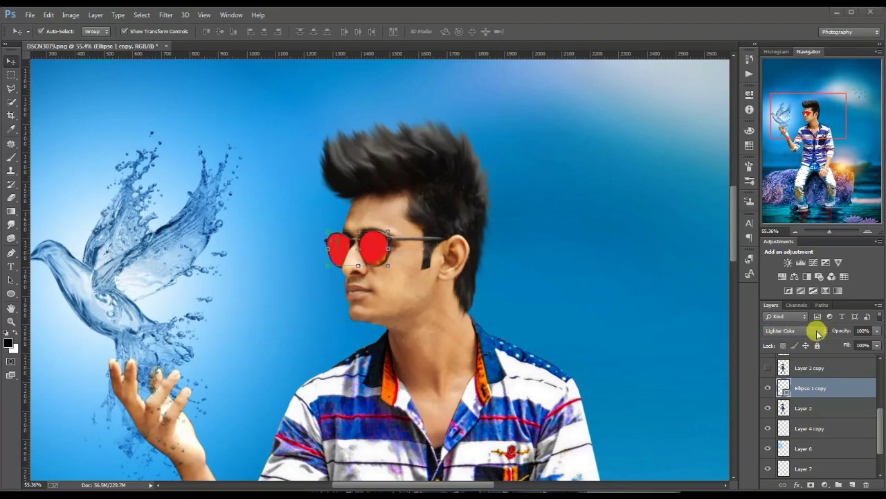
left_click(817, 330)
left_click(810, 184)
left_click(637, 242)
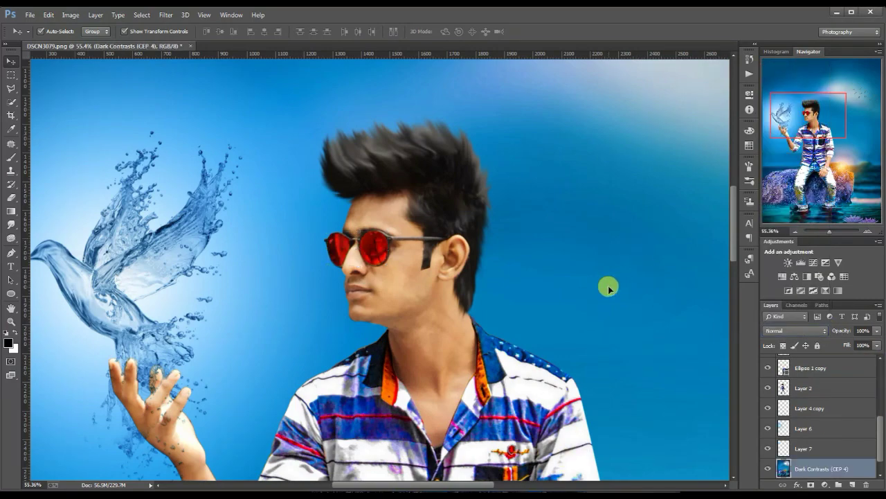
Boost the water dove on Layer 4 via Camera Raw: Saturation +100, lower Vibrance.
scroll(608, 286, "down", 2)
scroll(538, 298, "down", 2)
scroll(338, 336, "up", 2)
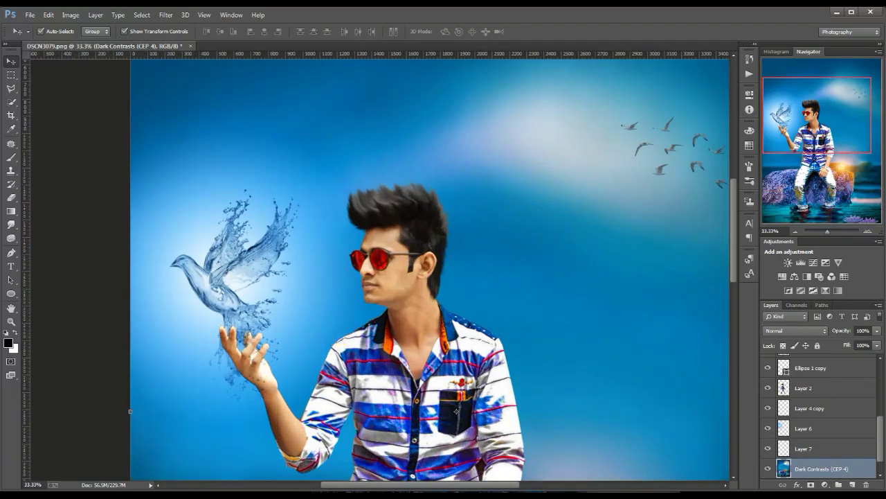
scroll(456, 410, "down", 3)
scroll(824, 416, "up", 3)
left_click(840, 414)
left_click(170, 15)
left_click(207, 84)
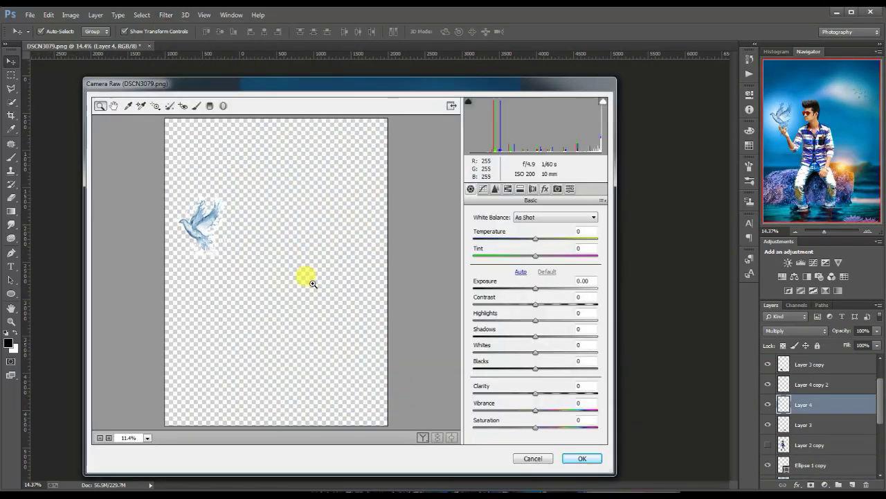
left_click(204, 225)
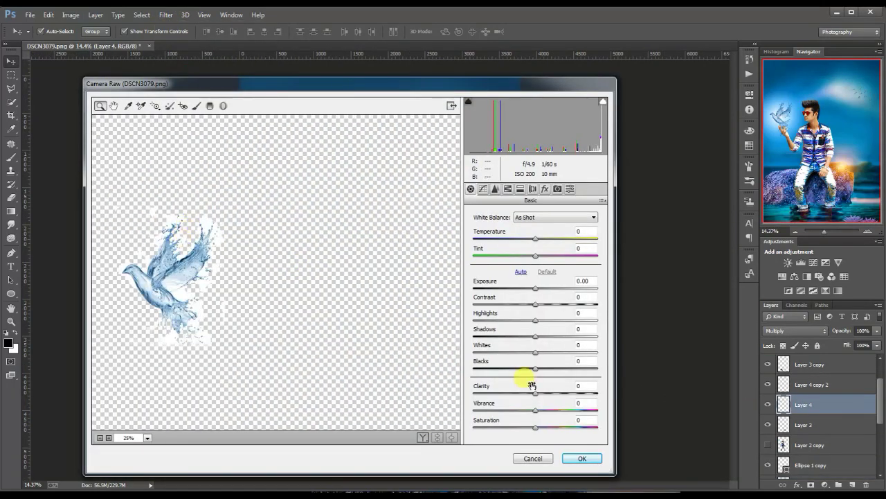
mouse_move(552, 428)
left_mouse_down()
mouse_move(604, 428)
mouse_move(518, 412)
mouse_move(575, 419)
left_mouse_up()
left_click(581, 460)
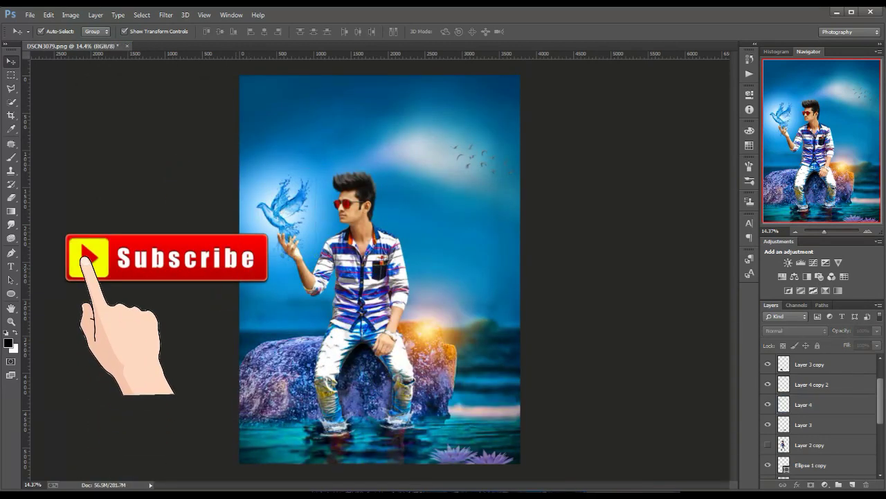
scroll(270, 208, "up", 5)
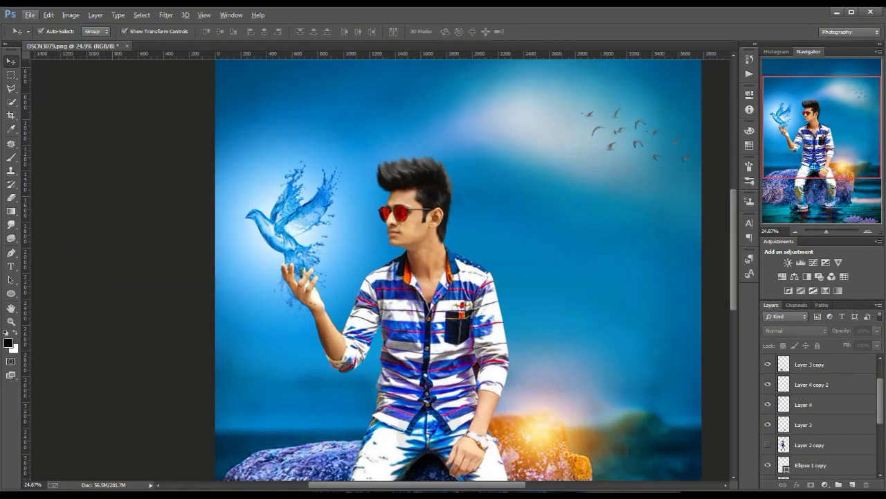
Apply Color Efex Pro 4's Dark Contrasts filter to the man on Layer 2.
left_click(767, 405)
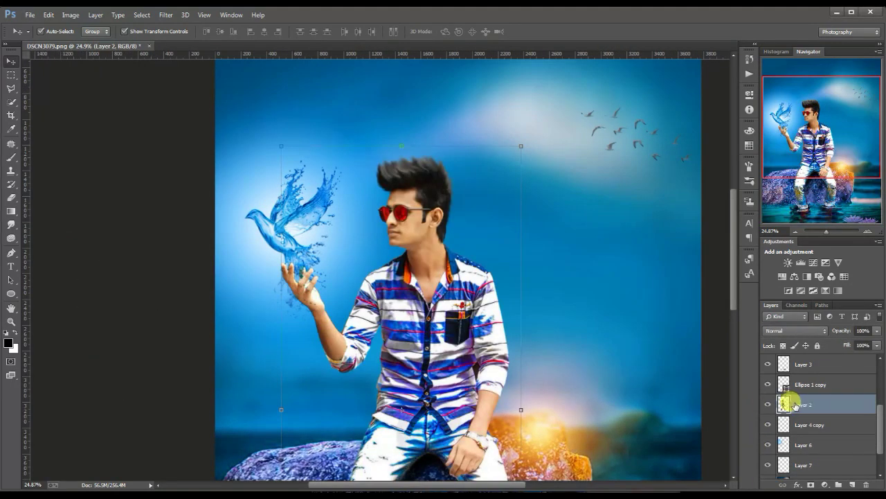
left_click(161, 14)
mouse_move(185, 281)
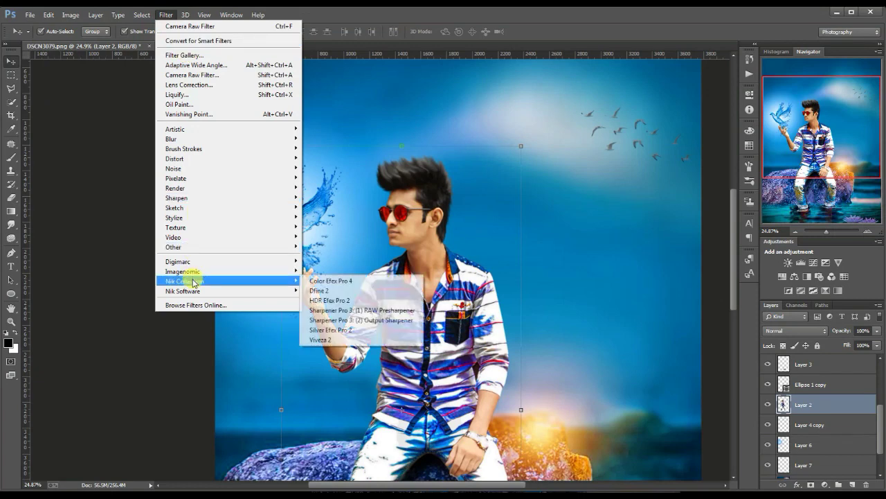
left_click(325, 282)
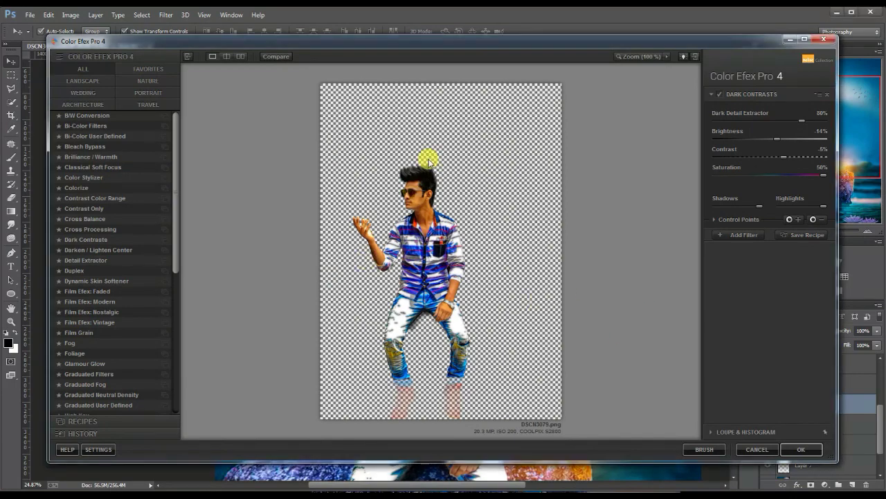
left_click(420, 197)
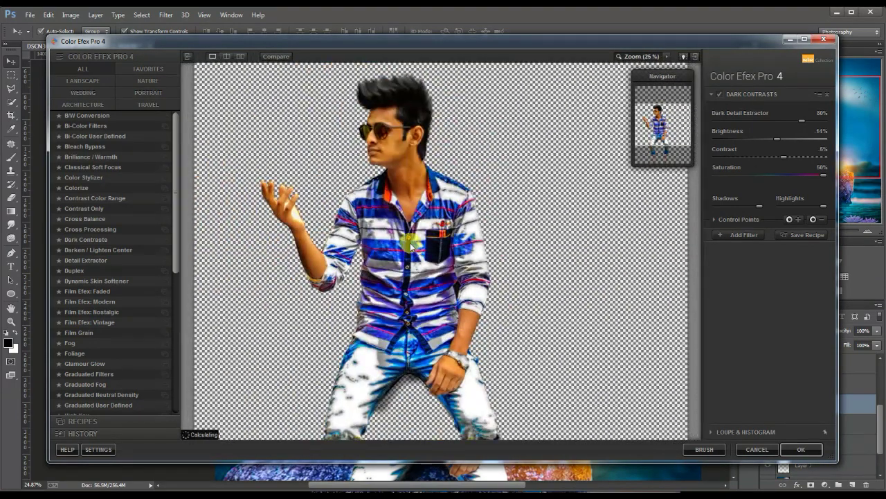
left_click(85, 239)
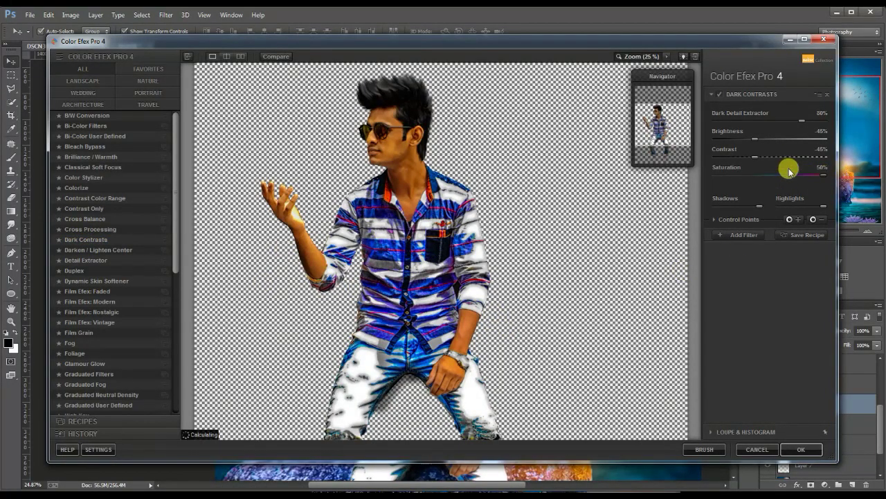
Add Dark Contrasts control points on the man's head, forehead, collar and forearm.
left_click(813, 219)
left_click(392, 123)
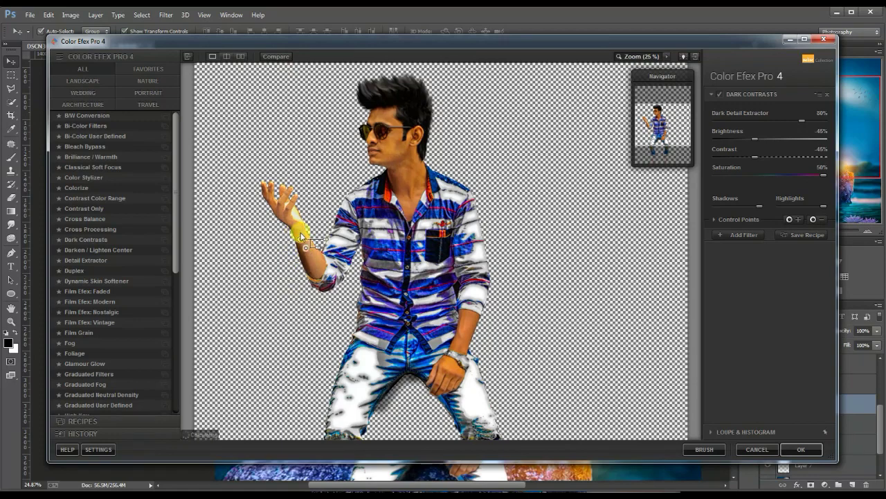
left_click(814, 219)
left_click(389, 168)
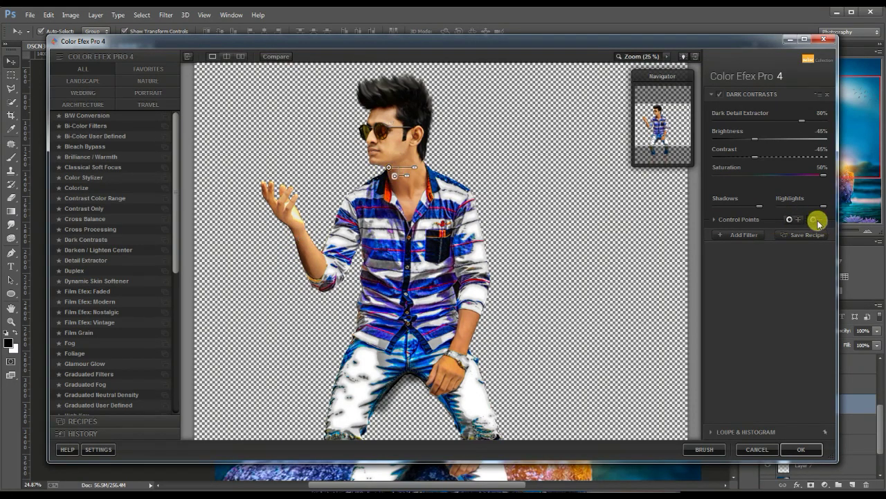
left_click(378, 115)
left_click(814, 218)
left_click(313, 258)
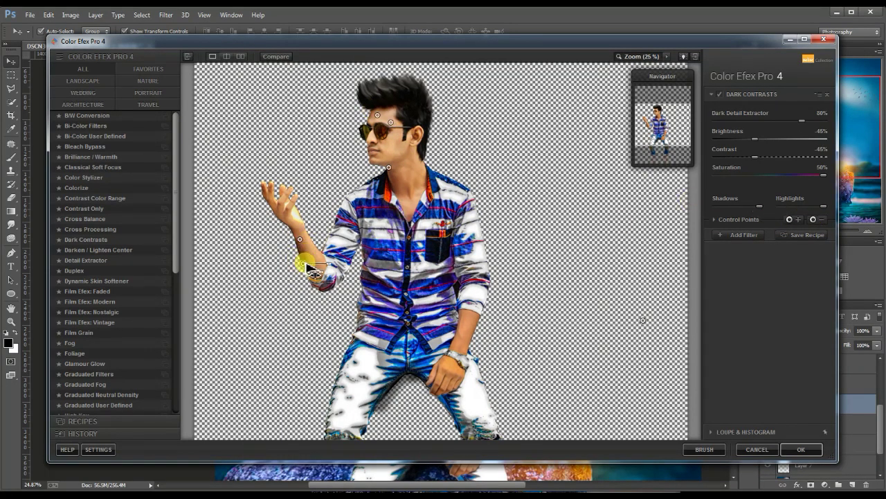
Add further control points on the man's wrist and knee.
left_click(814, 219)
left_click(464, 336)
left_click(815, 220)
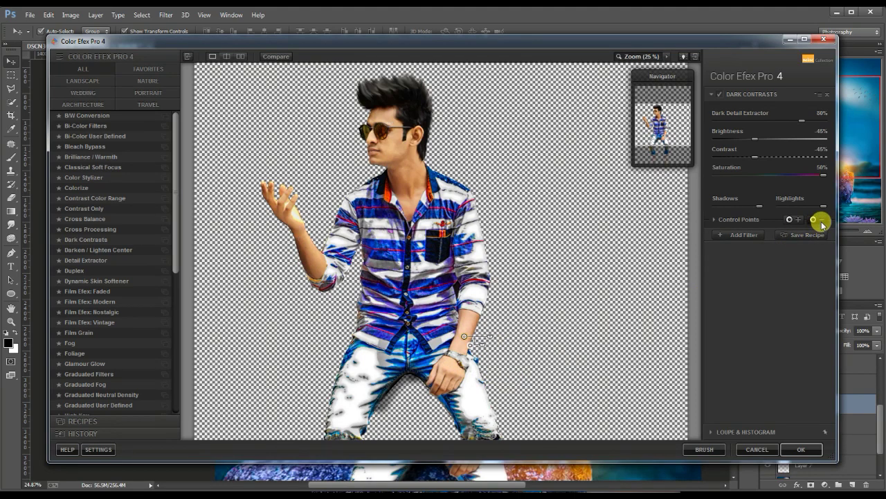
left_click(447, 381)
left_click(816, 220)
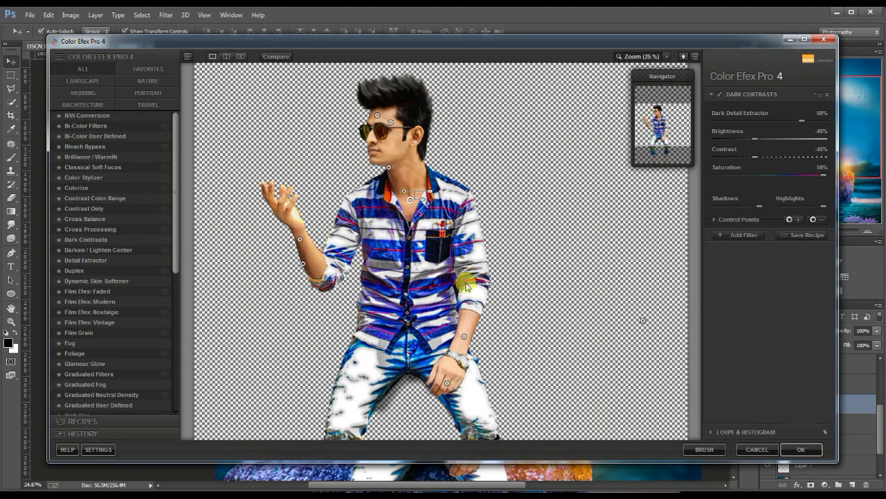
left_click(815, 219)
left_click(813, 219)
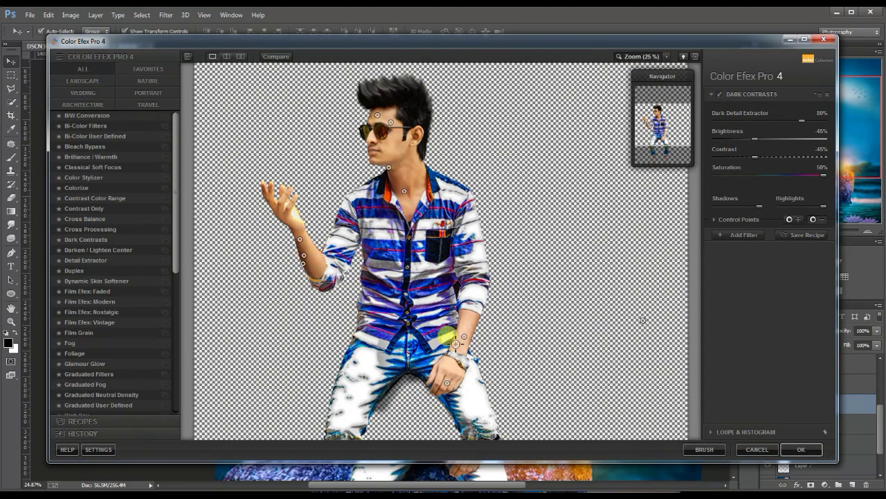
Set Dark Contrasts contrast to 14%, add a sunglasses control point, and apply the effect.
left_click_drag(755, 157, 800, 157)
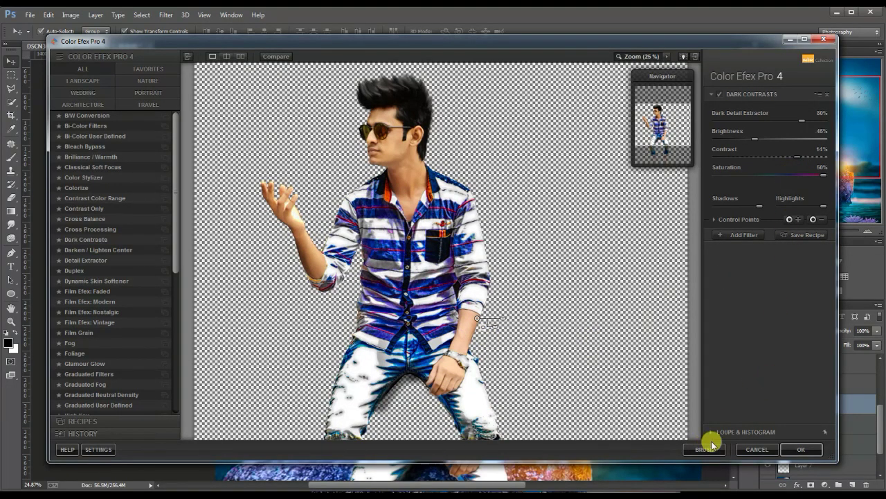
left_click(814, 219)
left_click(390, 139)
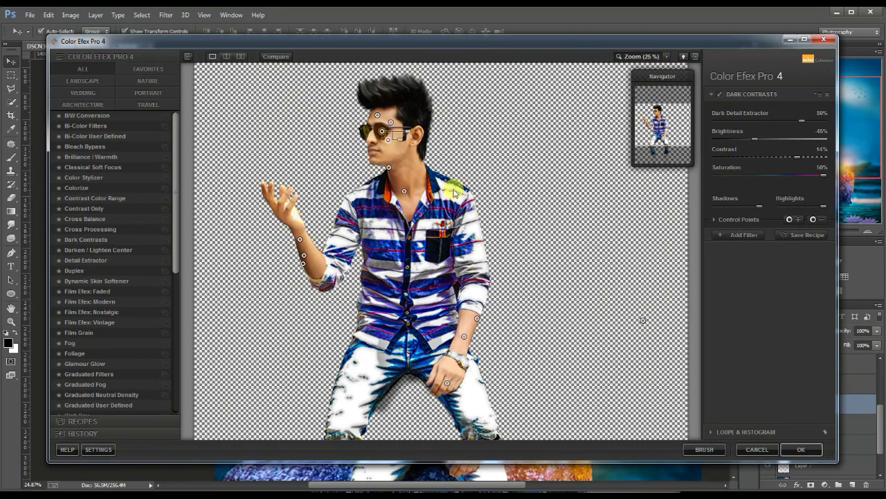
left_click(801, 449)
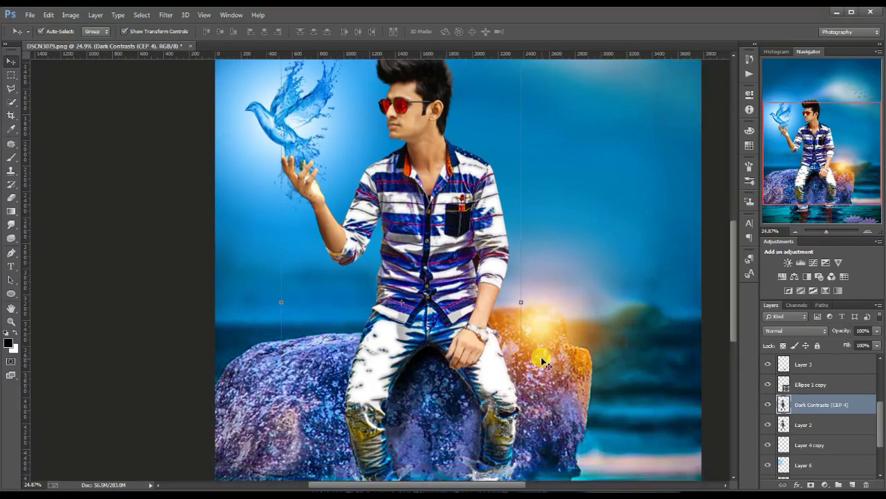
scroll(541, 356, "down", 3)
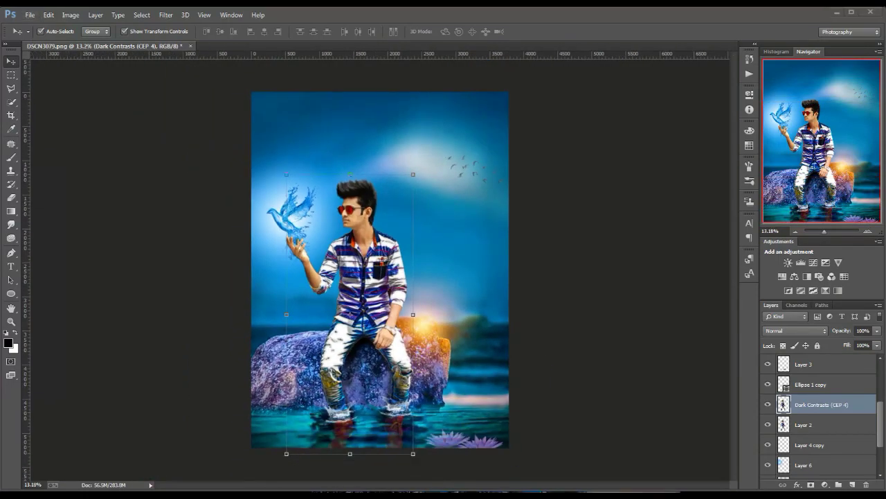